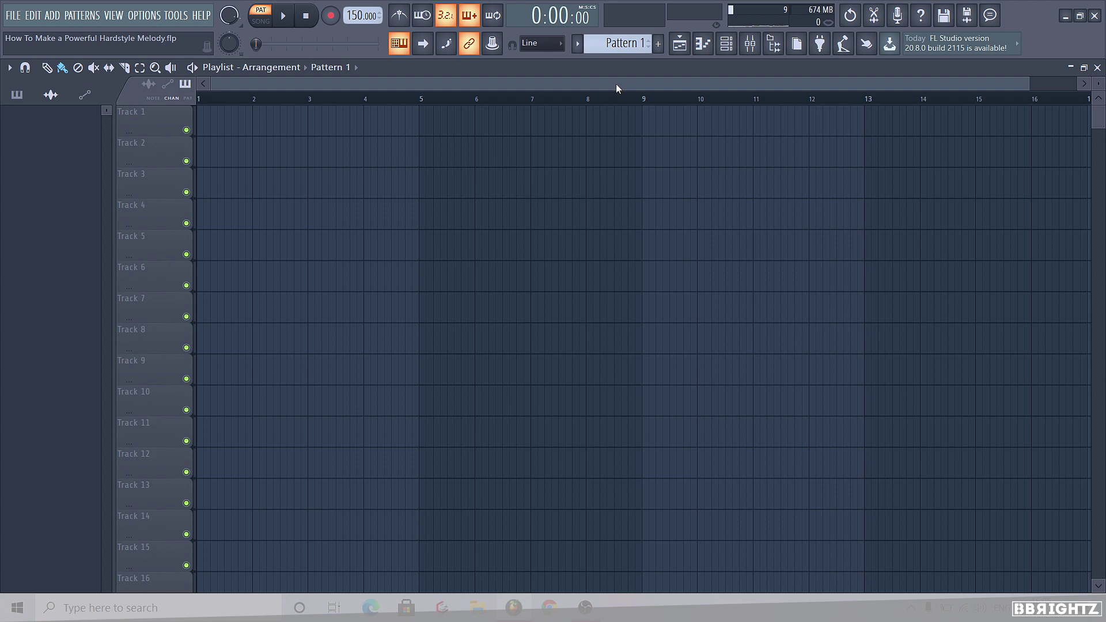
# Step: Open the Keyzone Classic melody in the piano roll and play the pattern
pyautogui.click(726, 44)
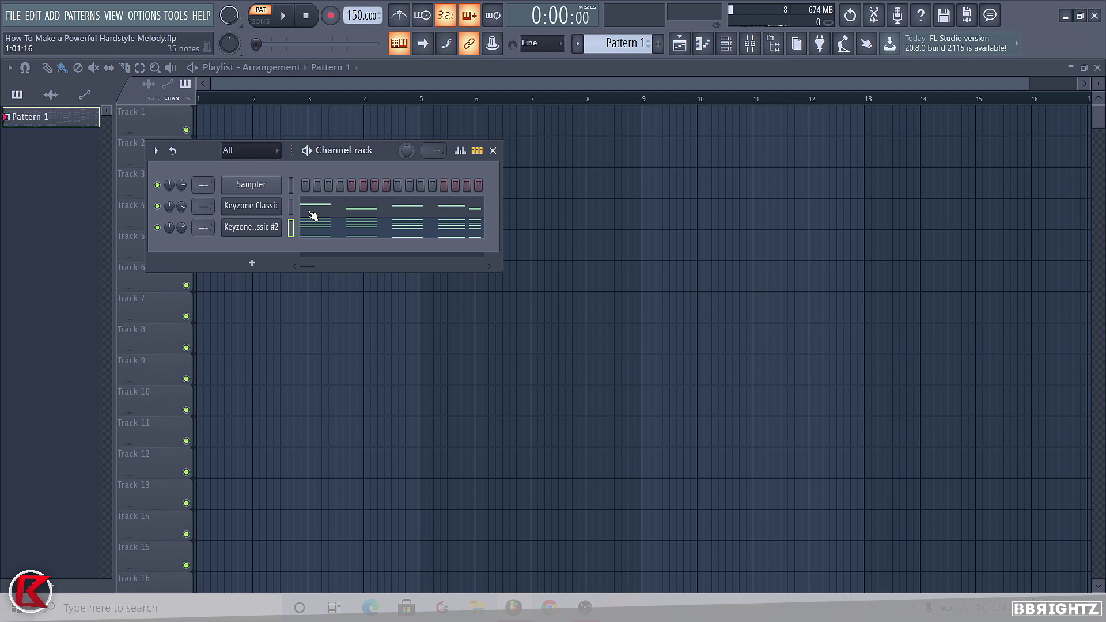
pyautogui.click(312, 208)
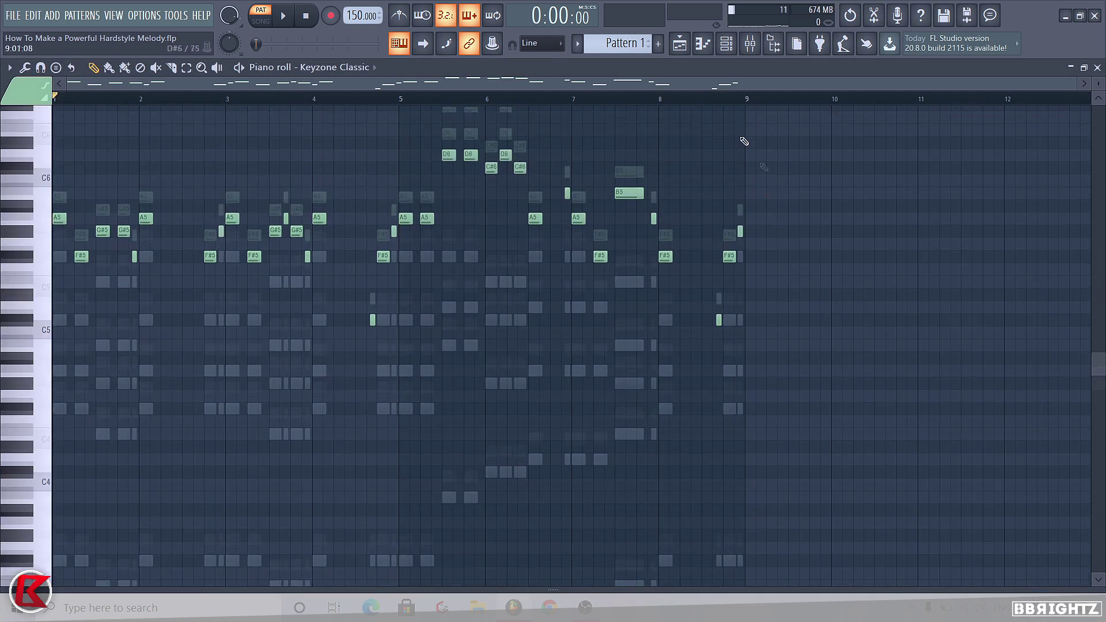
pyautogui.press('space')
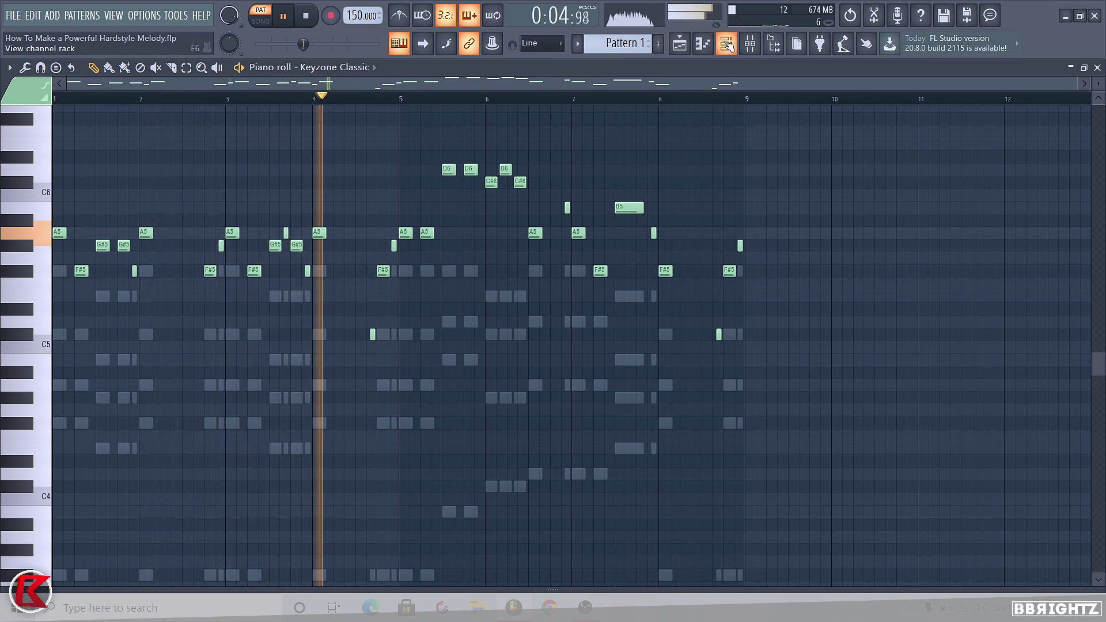
# Step: View the Keyzone Classic #2 chord notes in the piano roll during playback, and stop playback
pyautogui.press('F6')
pyautogui.click(483, 222)
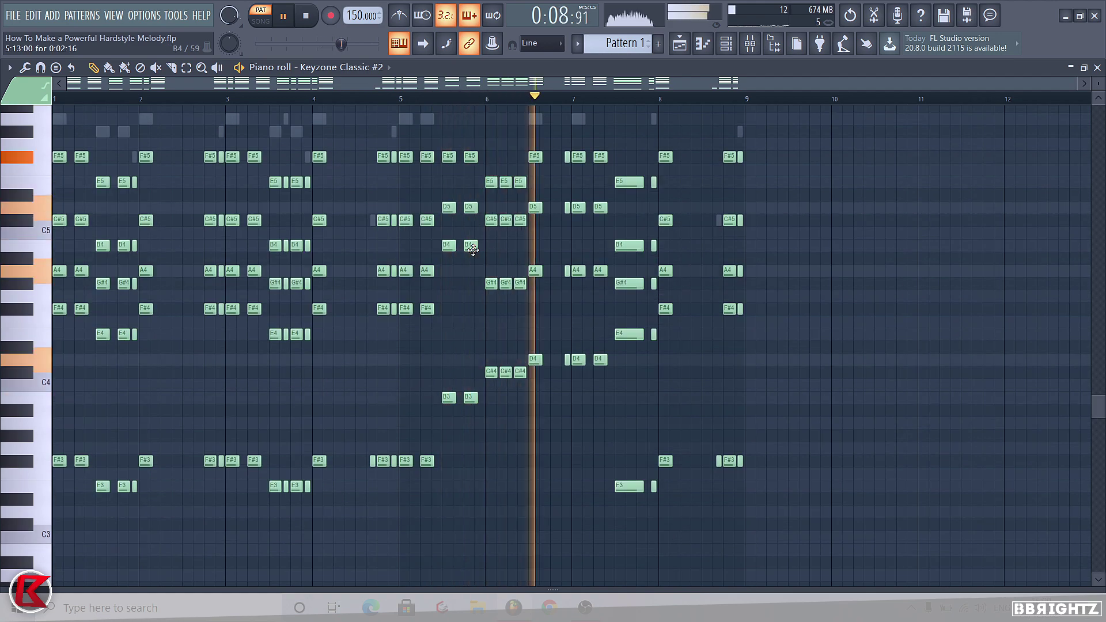
pyautogui.scroll(3, 501, 271)
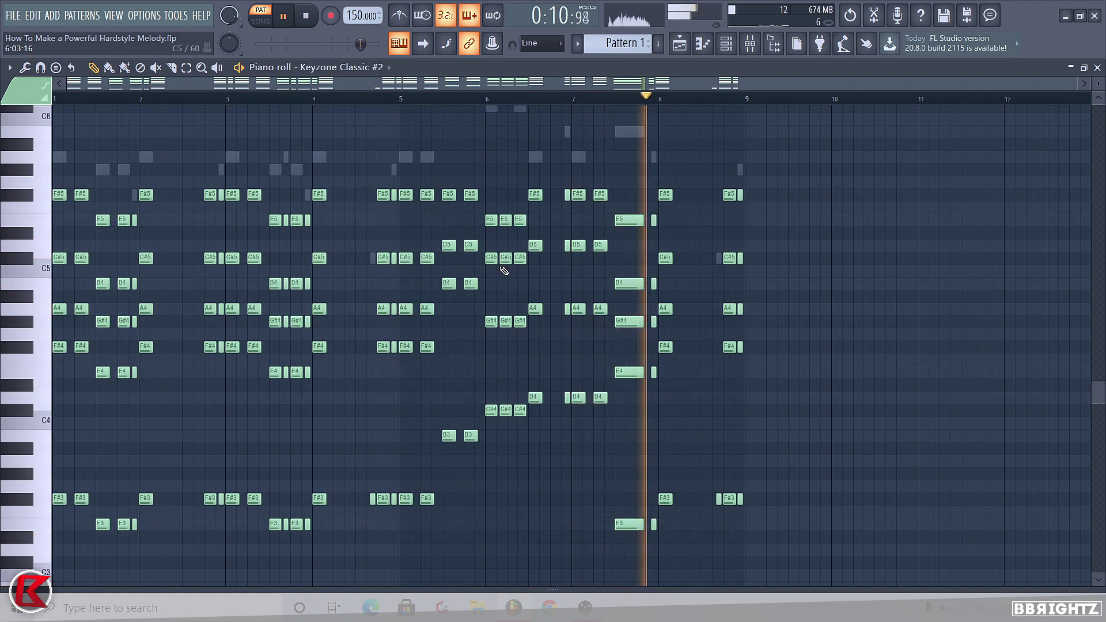
pyautogui.press('space')
# Step: Reopen the Keyzone Classic melody in the piano roll, highlight all of its notes and clear the selection
pyautogui.click(726, 43)
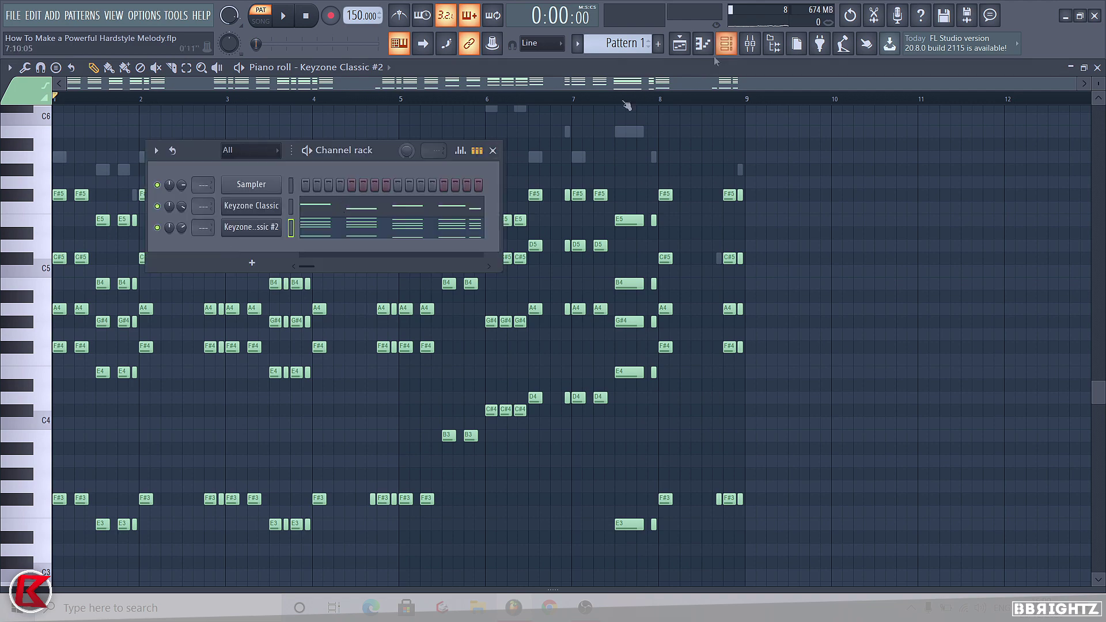
pyautogui.click(318, 214)
pyautogui.scroll(12, 849, 306)
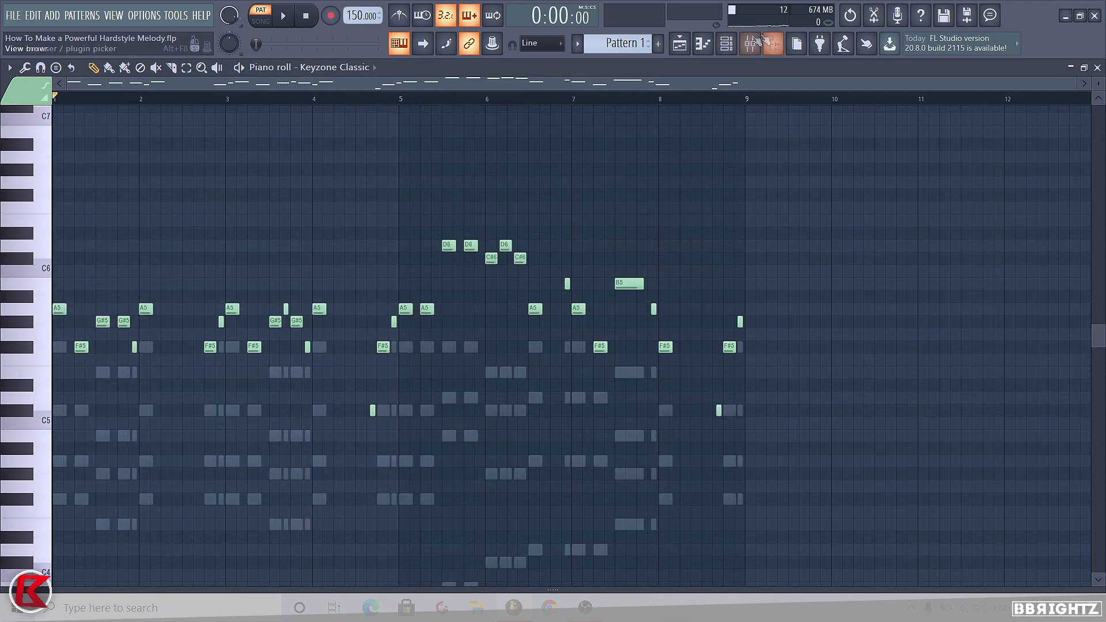
pyautogui.click(727, 43)
pyautogui.press('F6')
pyautogui.moveTo(796, 504); pyautogui.dragTo(24, 144)
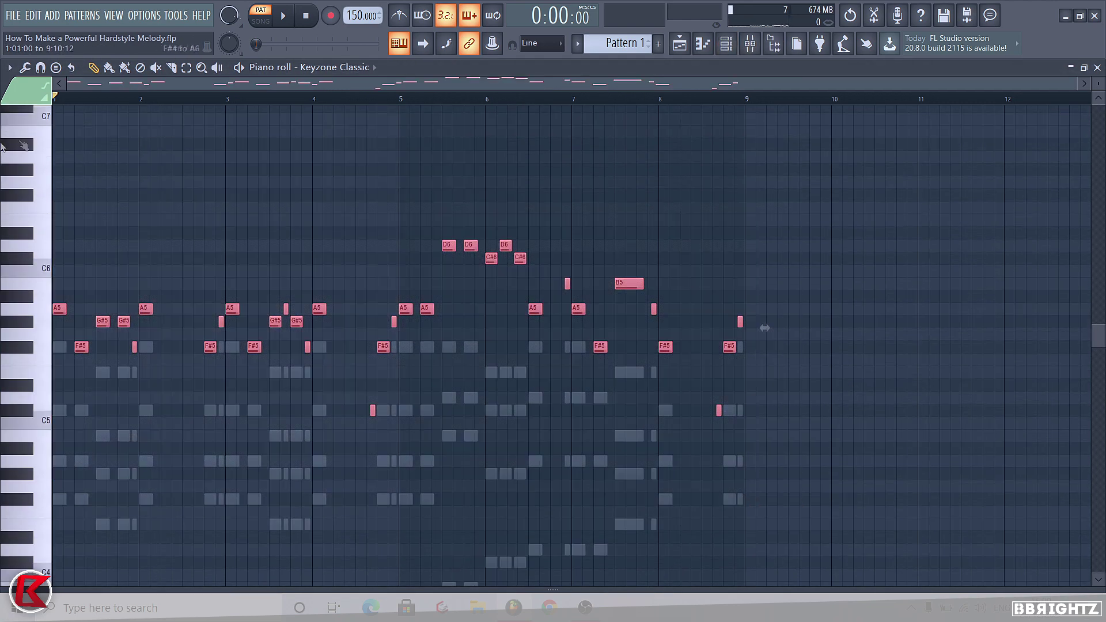
pyautogui.hotkey('ctrl', 'd')
# Step: Open the Lead 1 channel's Sylenth1 instrument and look through its factory sound banks
pyautogui.click(723, 43)
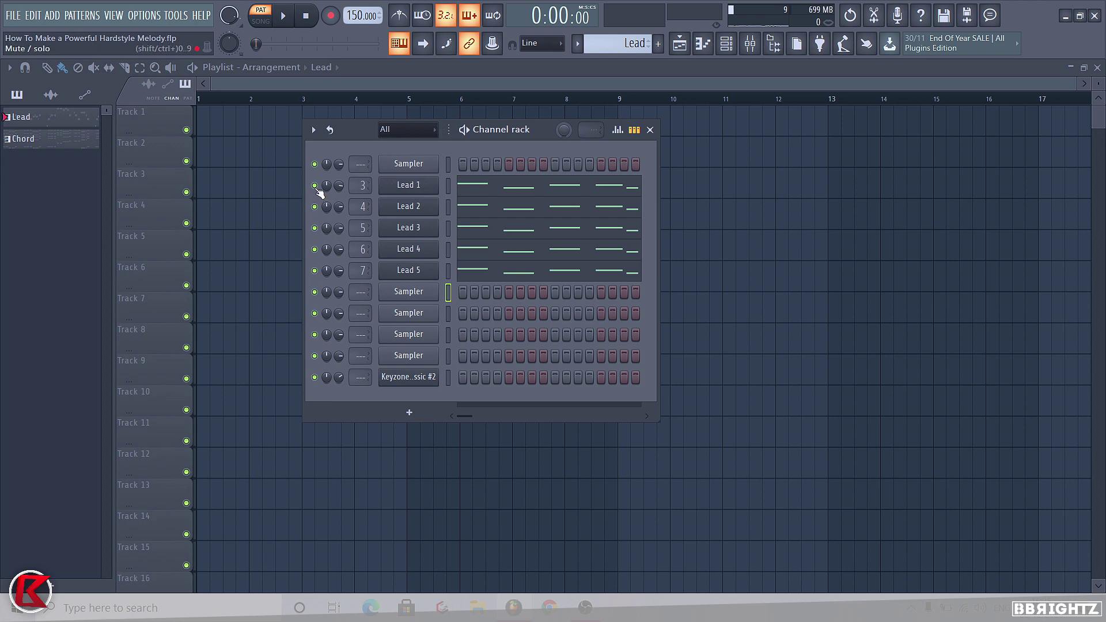
pyautogui.click(424, 185)
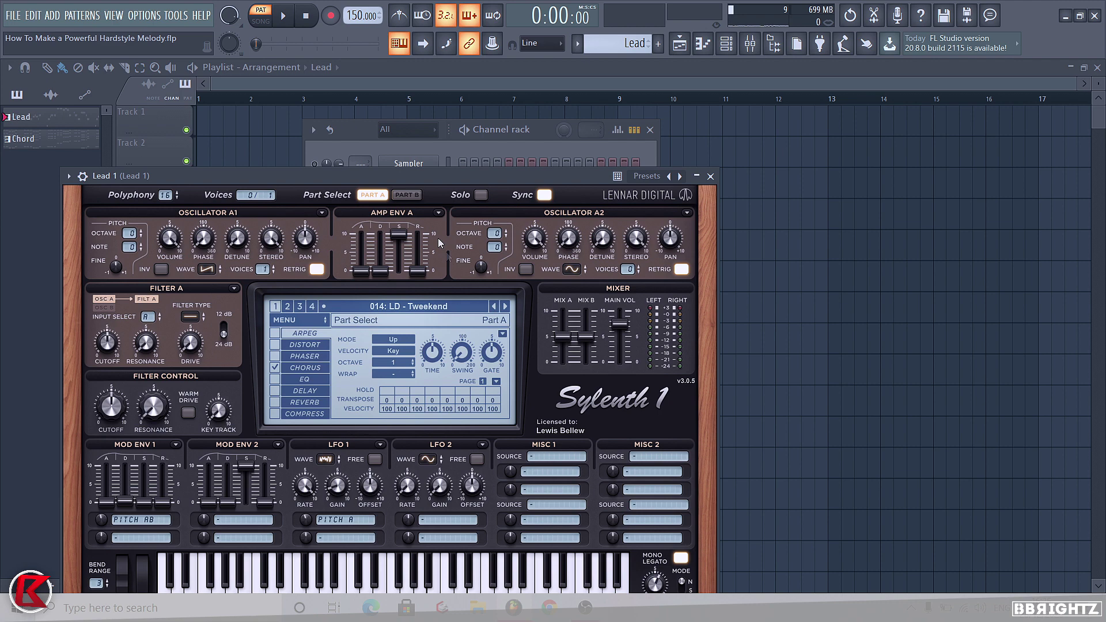
pyautogui.click(305, 320)
pyautogui.moveTo(316, 348)
pyautogui.moveTo(519, 347)
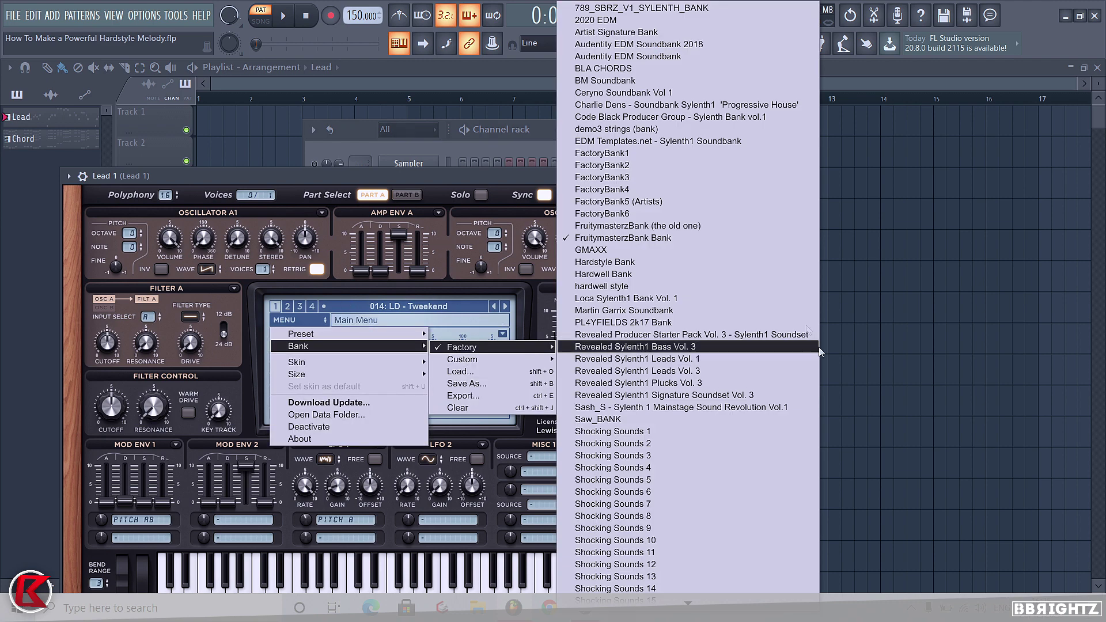
pyautogui.click(640, 244)
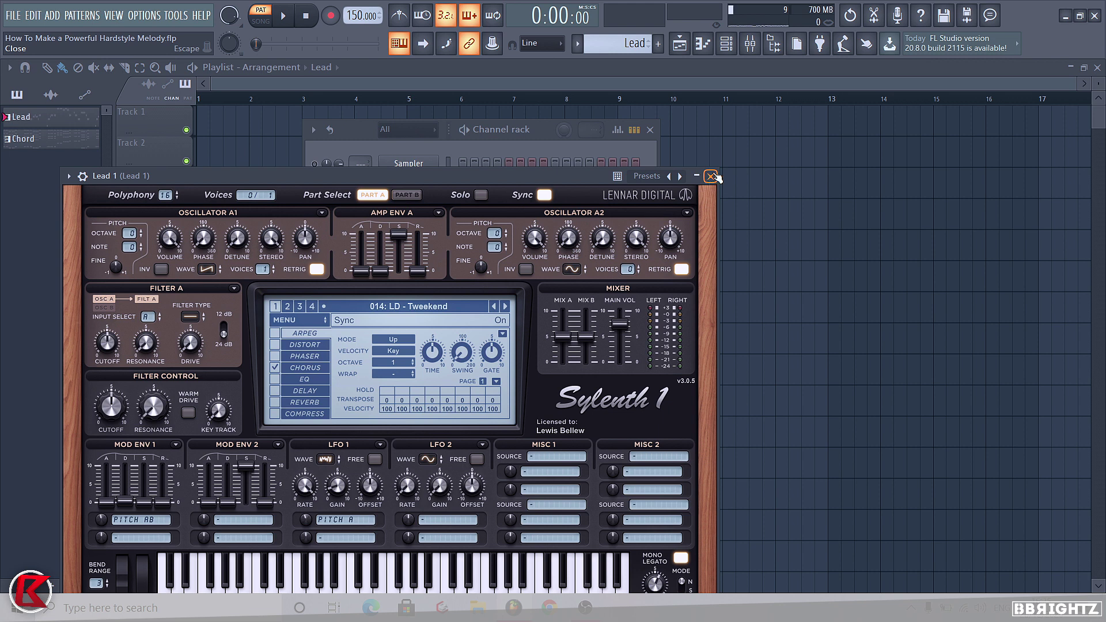
# Step: Audition the Lead 1 channel in solo, and check its Sylenth1 preset again
pyautogui.click(712, 176)
pyautogui.press('space')
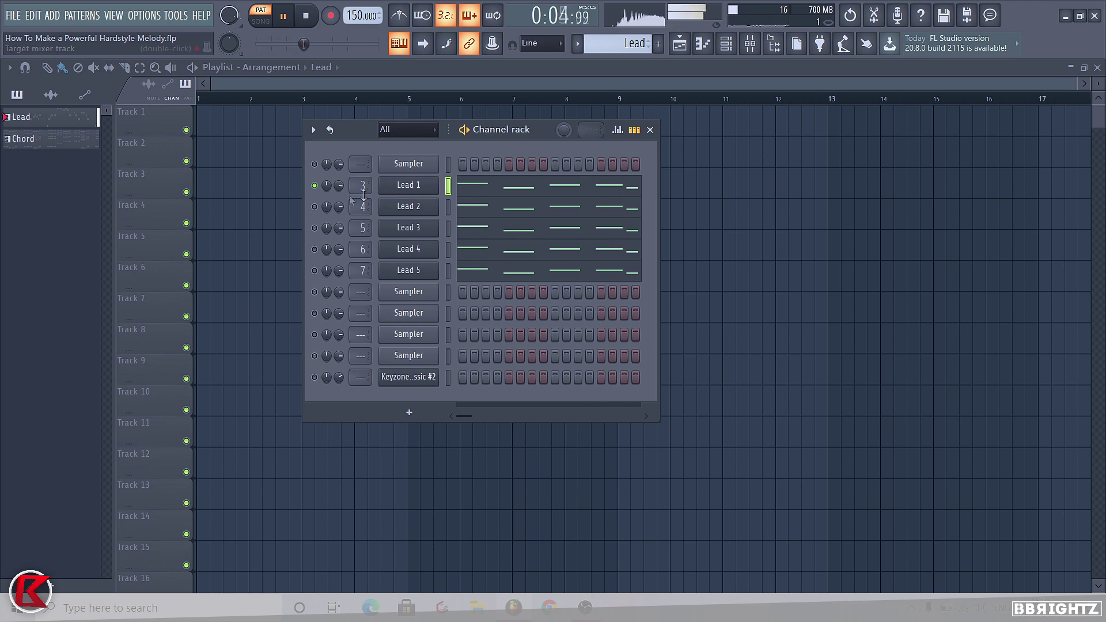
pyautogui.press('space')
pyautogui.click(401, 185)
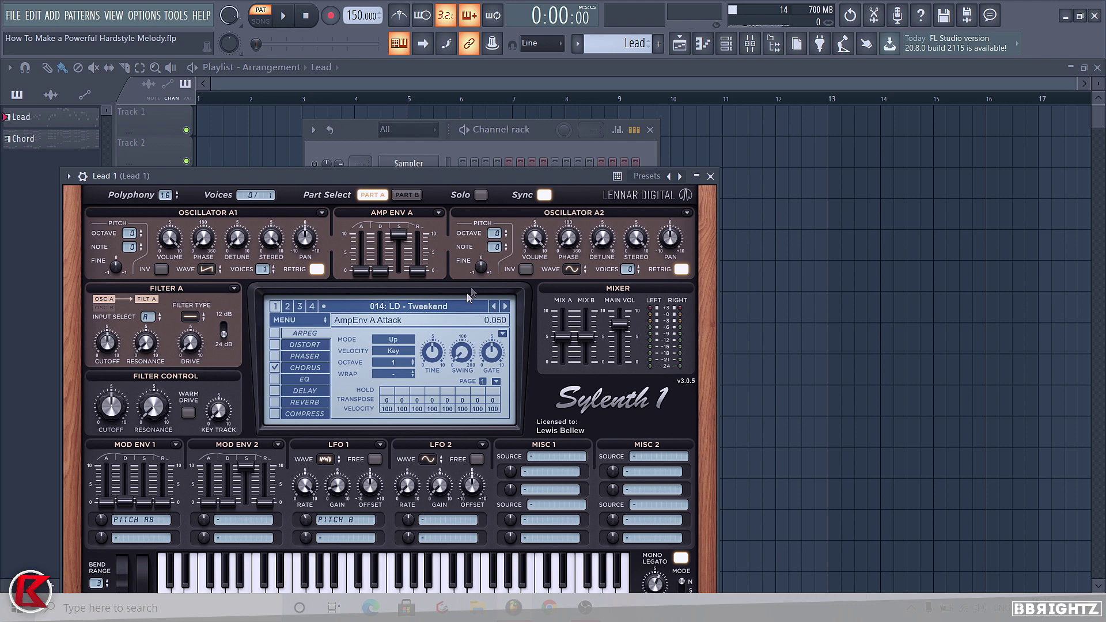
pyautogui.click(710, 176)
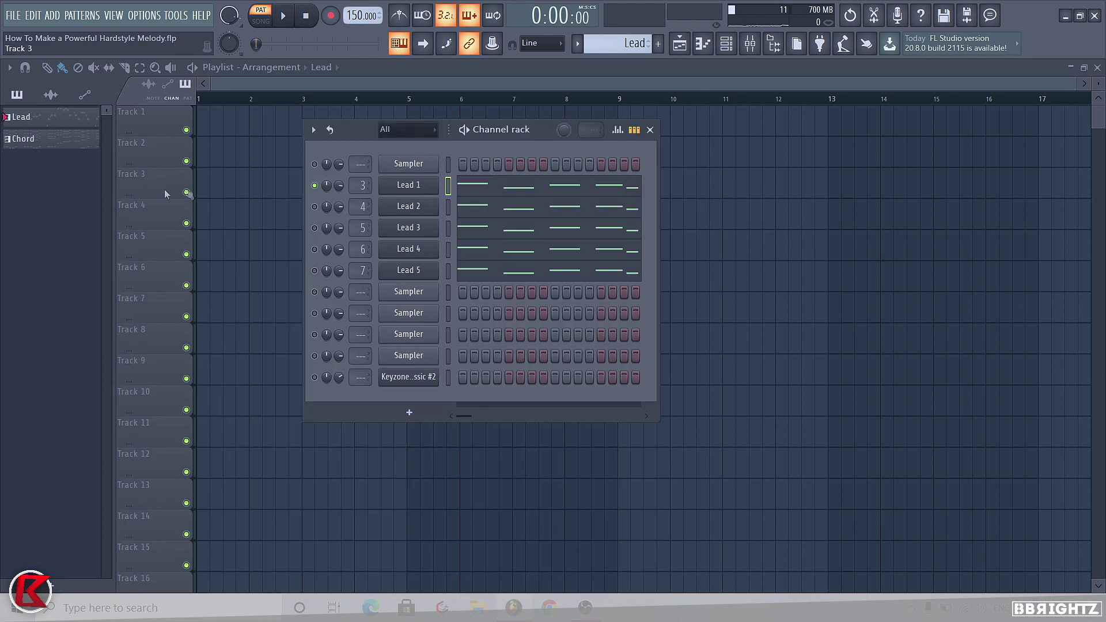
# Step: Solo the Lead 2 channel, check its Sylenth1 preset and audition its sound
pyautogui.click(314, 206)
pyautogui.click(408, 207)
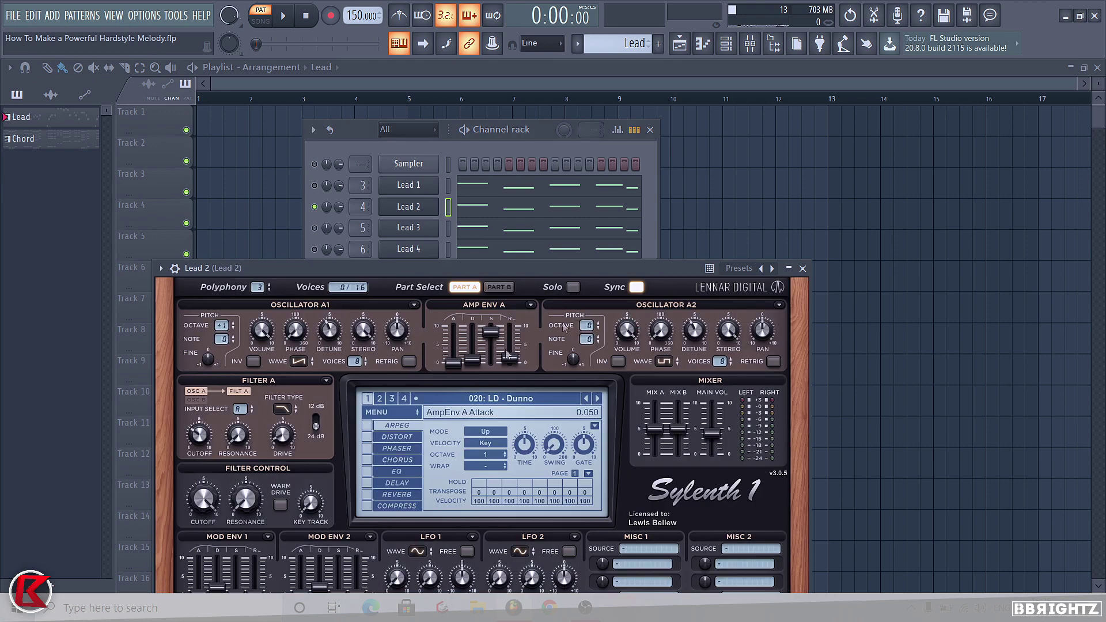
pyautogui.click(803, 269)
pyautogui.press('space')
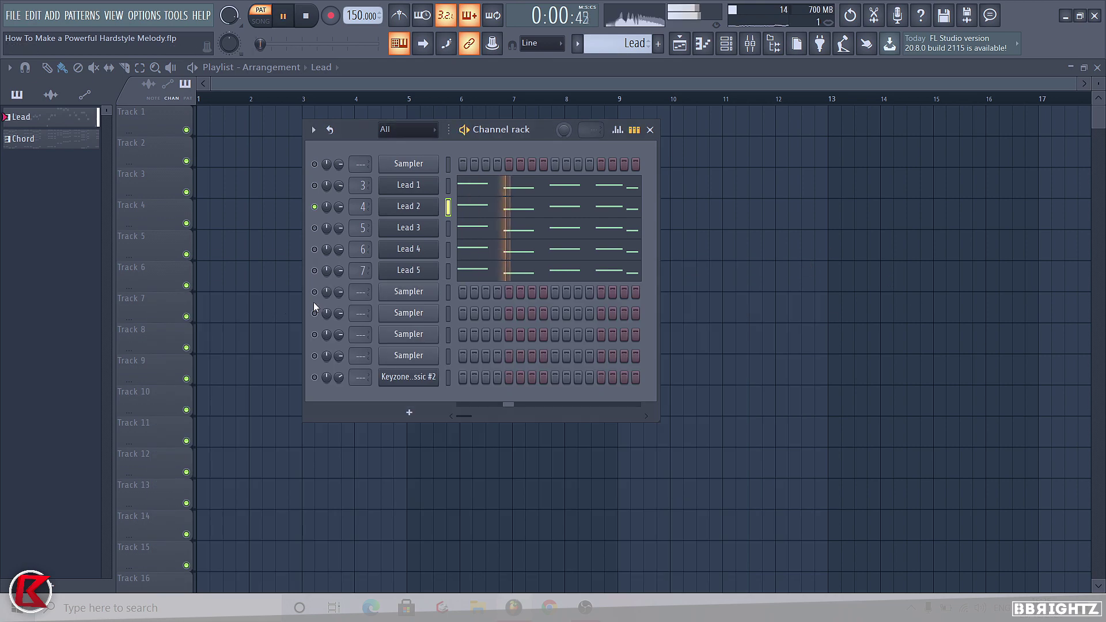
pyautogui.press('space')
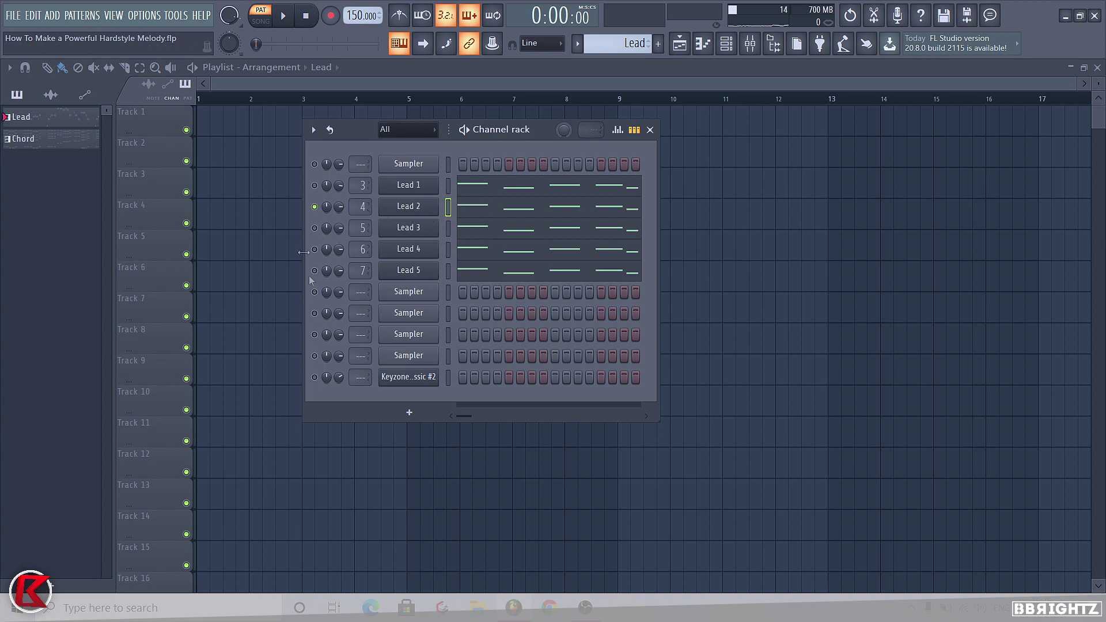
# Step: Open the soloed Lead 3 channel's Sylenth1 instrument and look through its factory sound banks
pyautogui.click(408, 228)
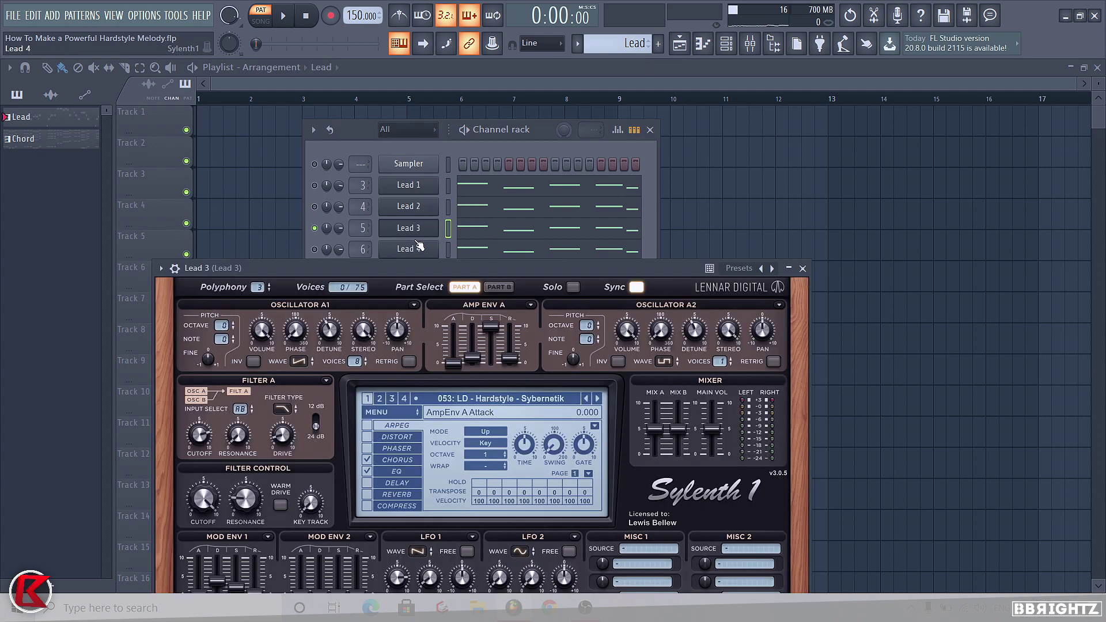
pyautogui.click(419, 413)
pyautogui.moveTo(390, 438)
pyautogui.moveTo(553, 440)
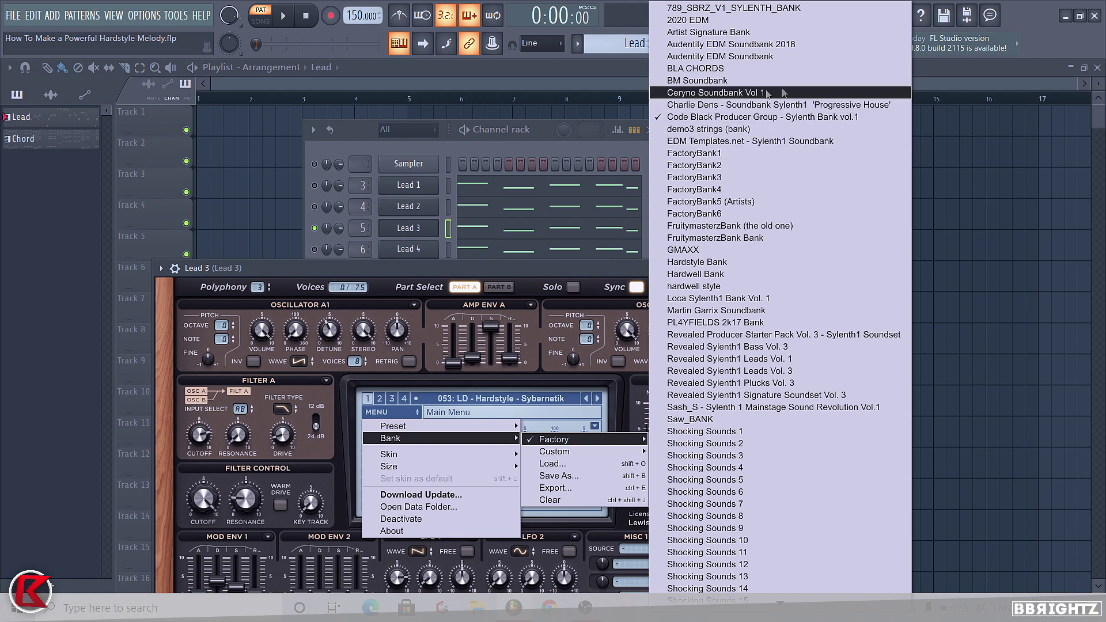
pyautogui.click(489, 265)
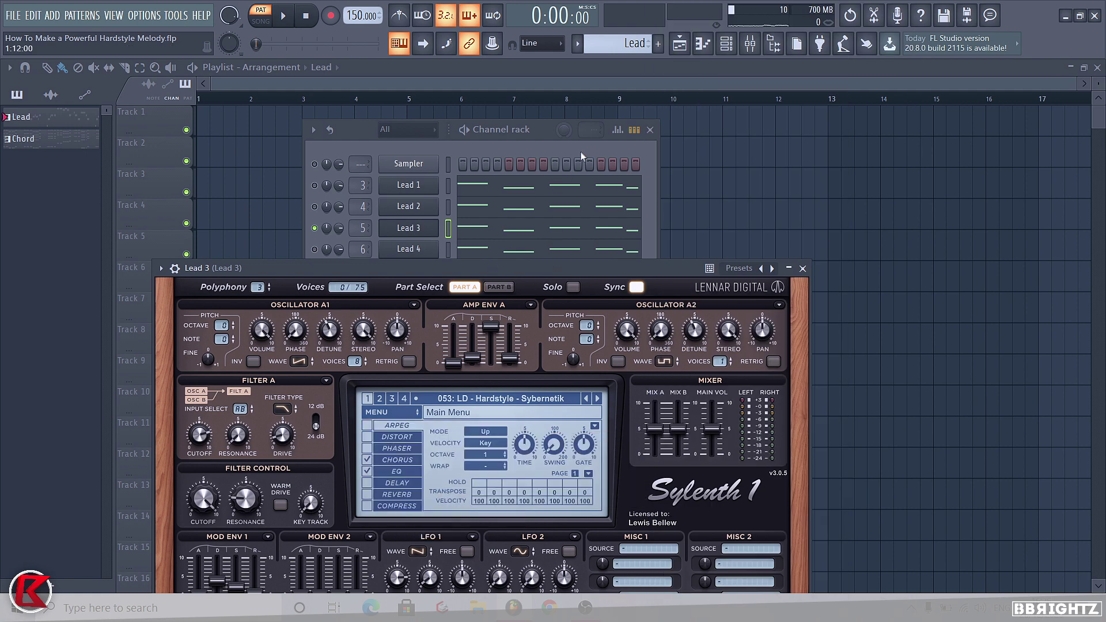
# Step: Audition the Lead 3 channel in solo twice, checking its Sylenth1 settings in between
pyautogui.press('space')
pyautogui.click(407, 231)
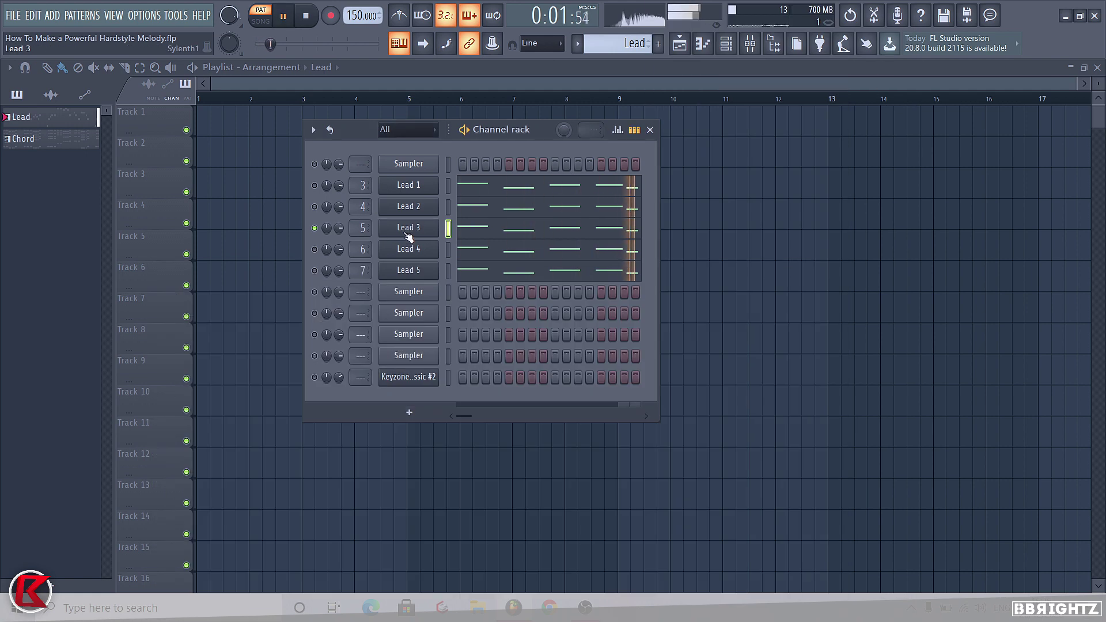
pyautogui.click(408, 230)
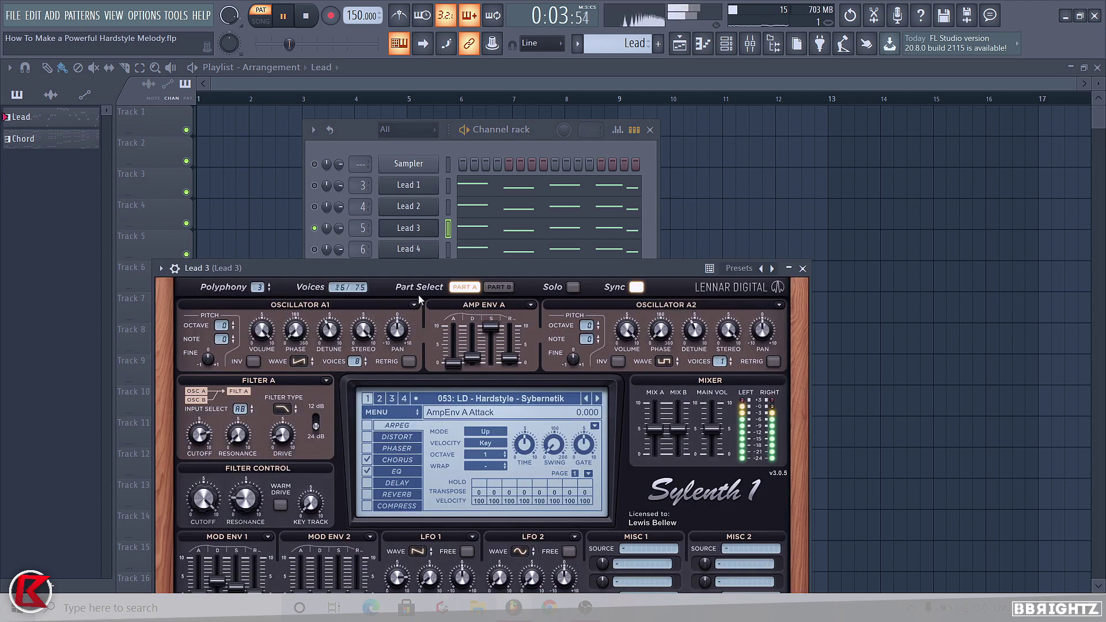
pyautogui.press('space')
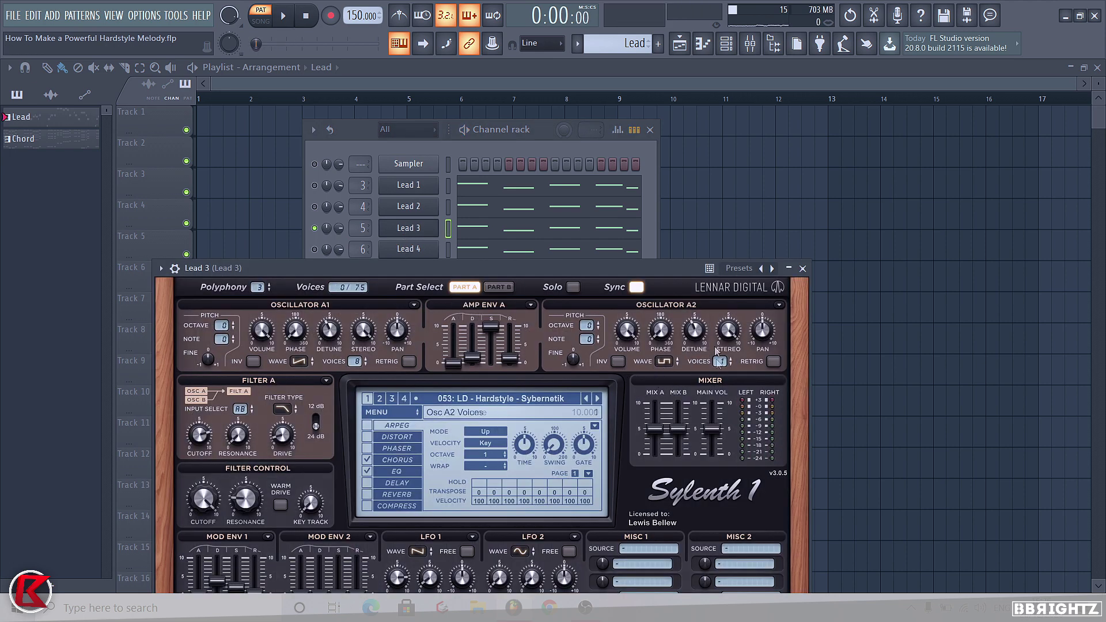
pyautogui.click(803, 268)
pyautogui.press('space')
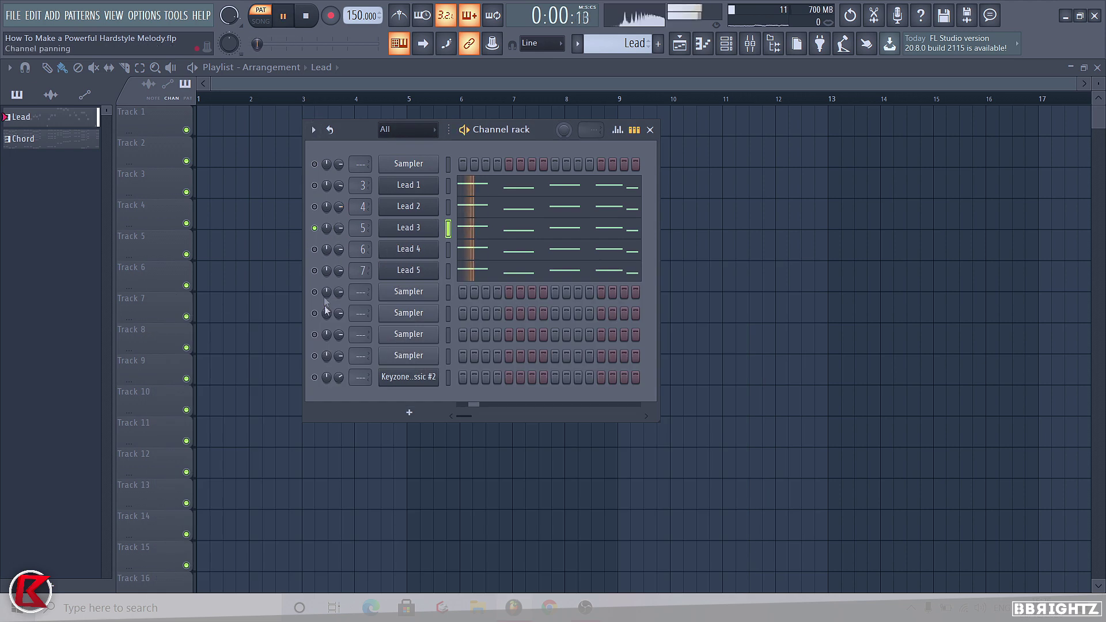
pyautogui.press('space')
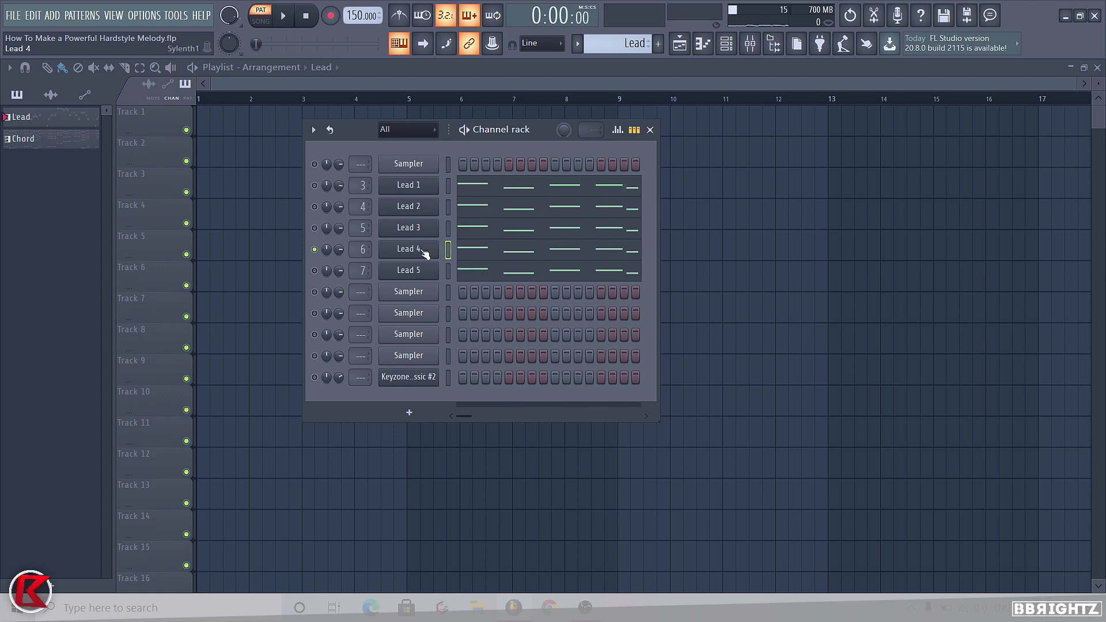
# Step: Check the soloed Lead 4 channel's Sylenth1 instrument and audition its sound
pyautogui.click(421, 248)
pyautogui.click(802, 269)
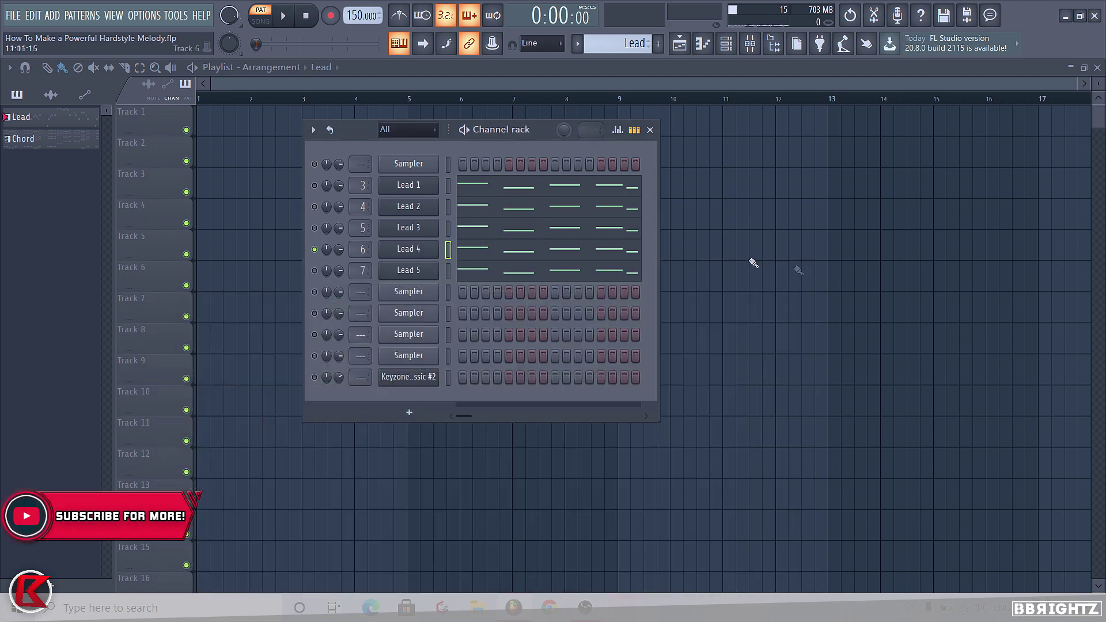
pyautogui.press('space')
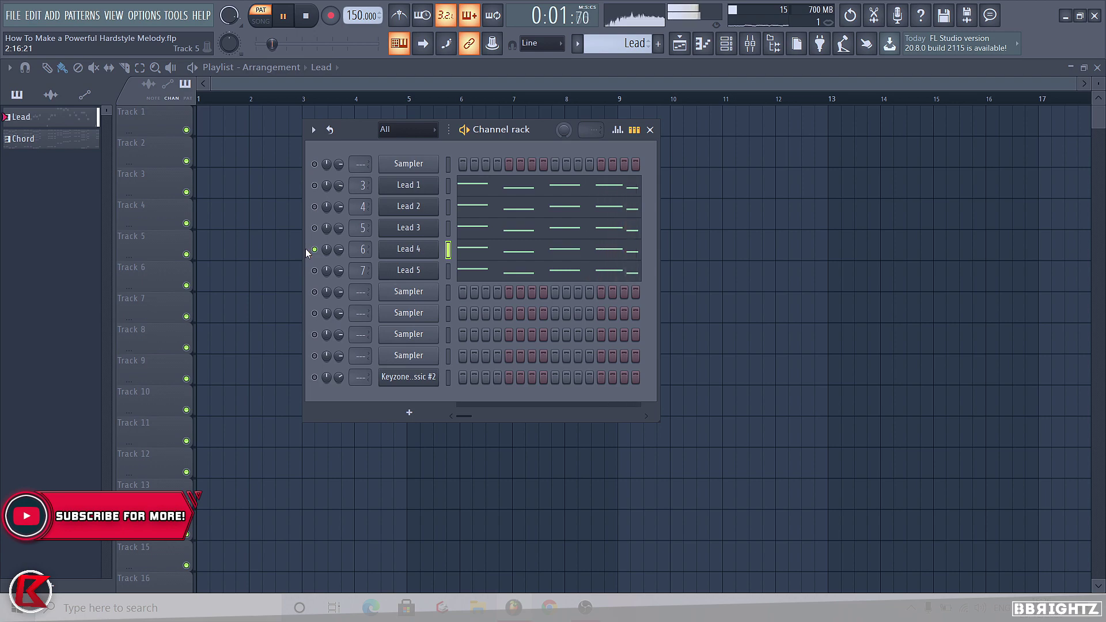
pyautogui.press('space')
# Step: Solo the Lead 5 channel, open its Sylenth1 instrument and look through the preset list
pyautogui.click(314, 270)
pyautogui.click(405, 279)
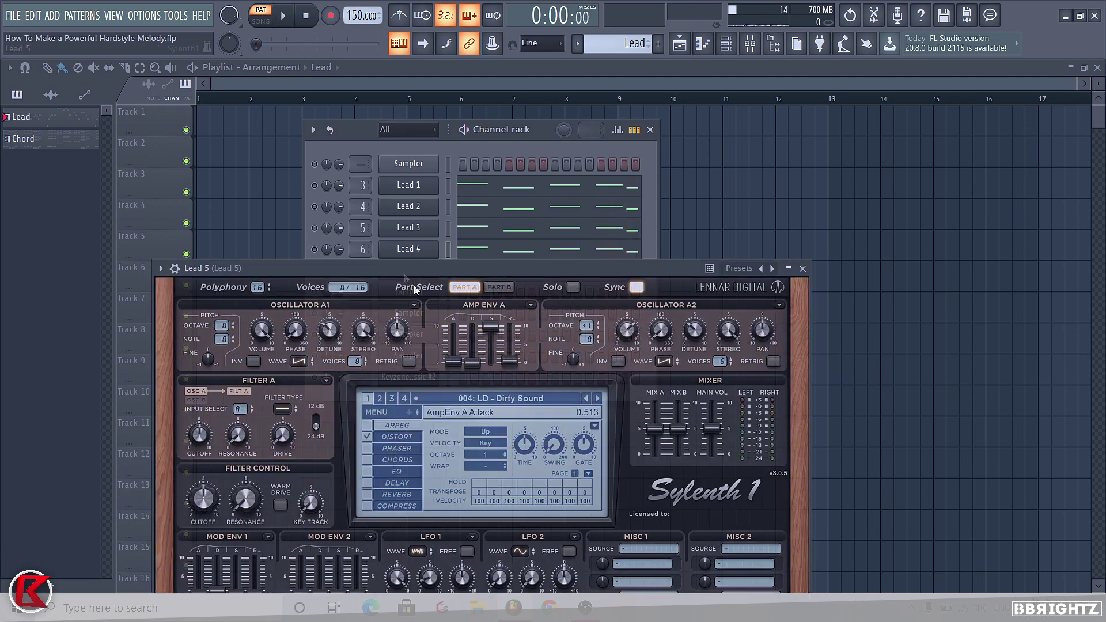
pyautogui.click(518, 405)
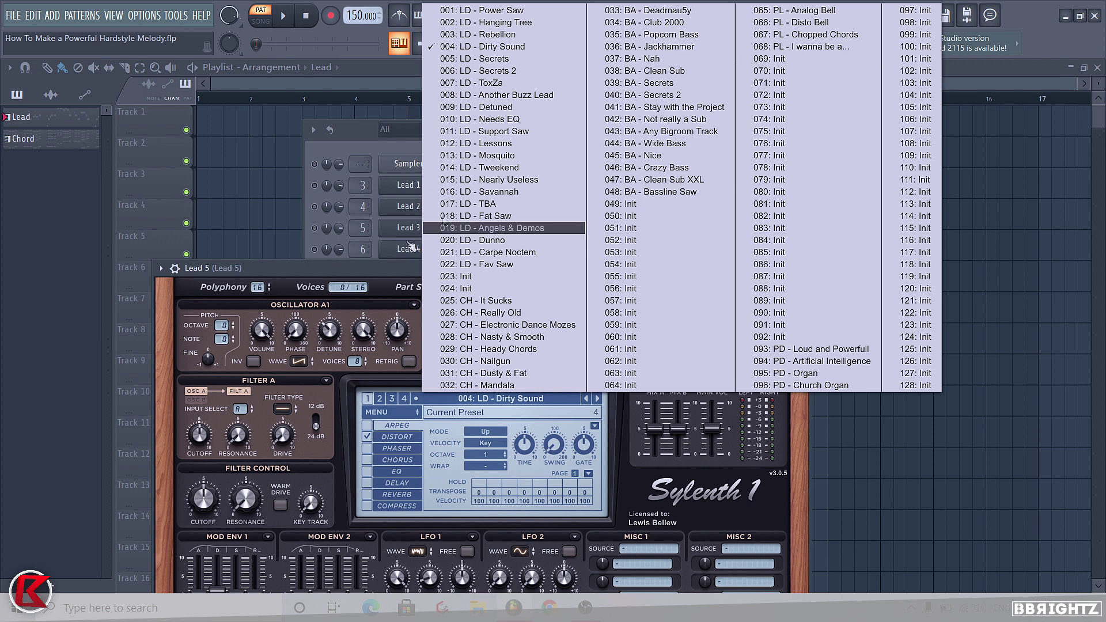
pyautogui.click(338, 267)
# Step: Audition the Lead 5 channel, close its instrument and take it out of solo so all channels are active
pyautogui.press('space')
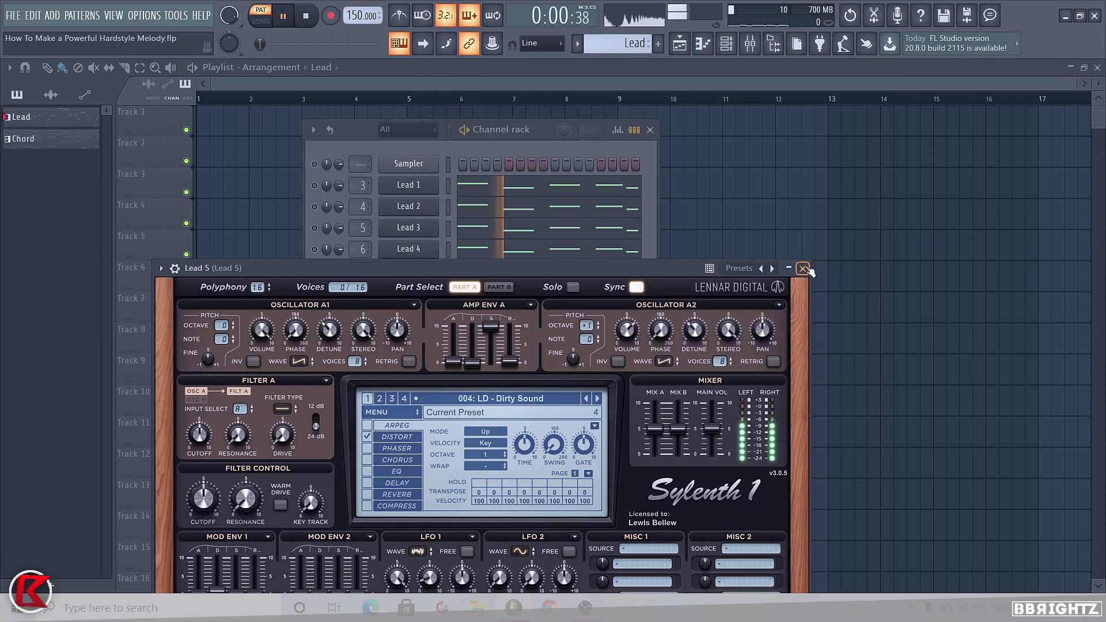
pyautogui.click(803, 268)
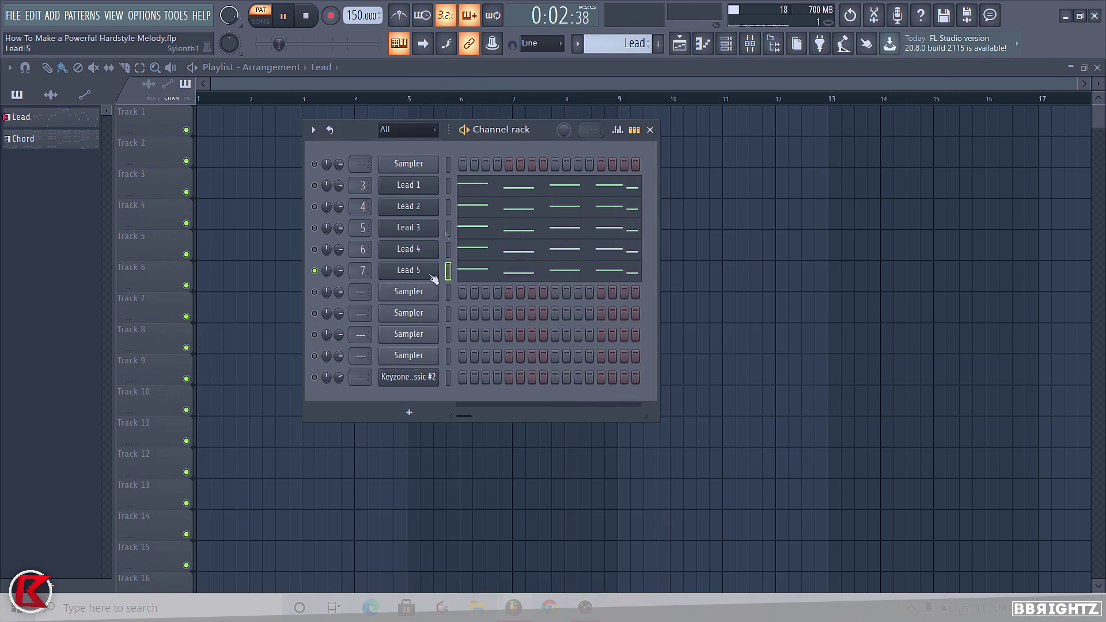
pyautogui.press('space')
pyautogui.rightClick(314, 270)
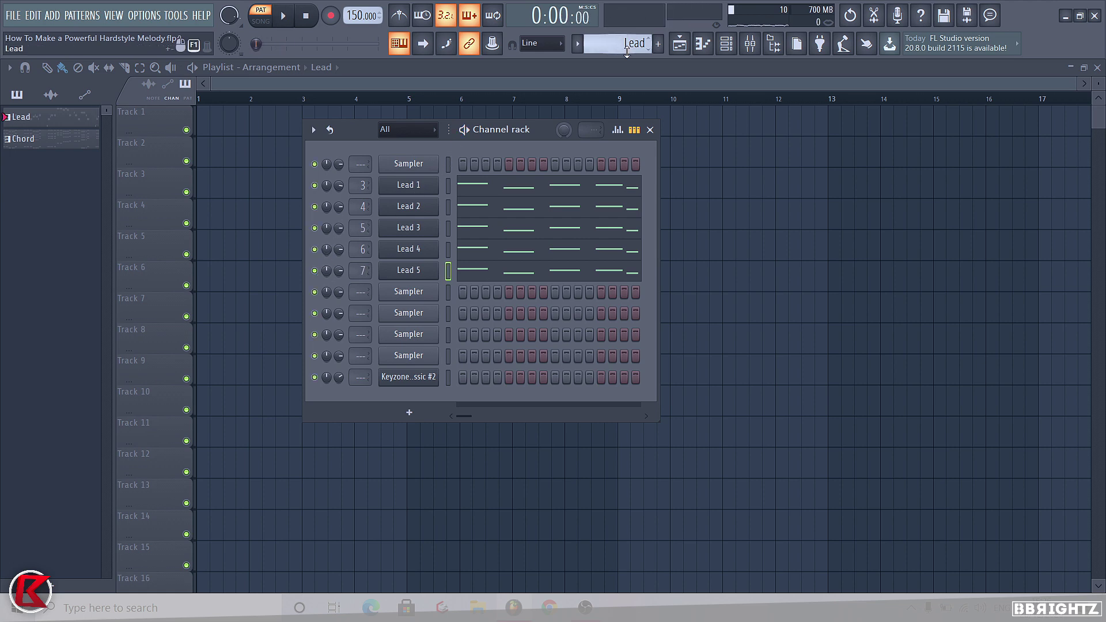
# Step: Open the mixer, play all the lead layers together to check their levels, and select the Lead 4 mixer track
pyautogui.click(750, 43)
pyautogui.press('space')
pyautogui.click(486, 196)
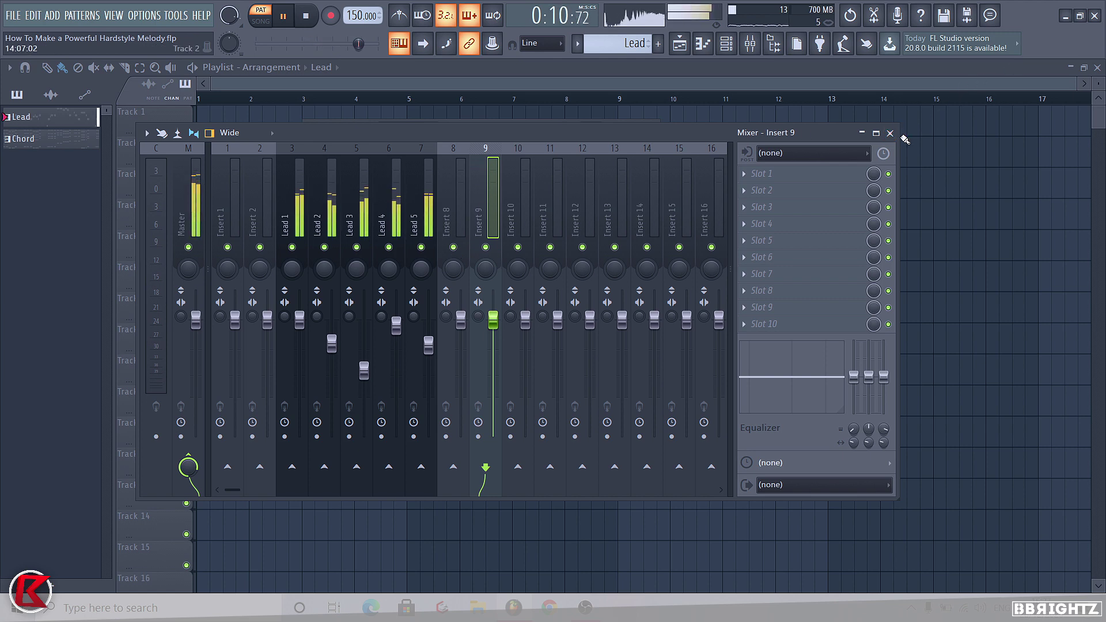
pyautogui.press('space')
pyautogui.moveTo(424, 210); pyautogui.dragTo(392, 212)
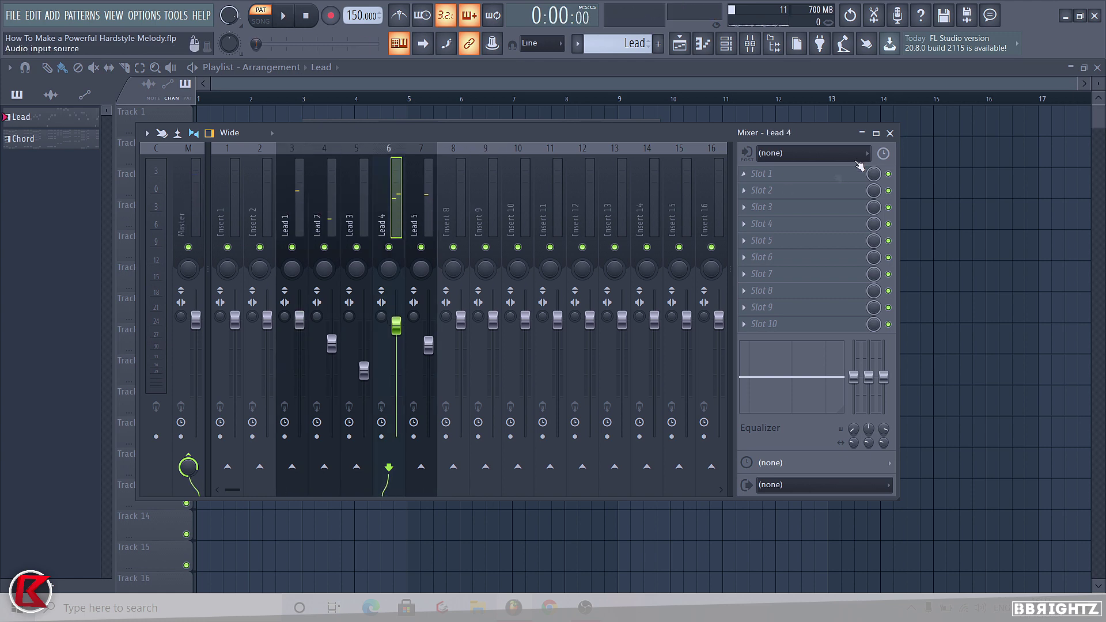
# Step: Look over the Lead 1 to Lead 5 mixer tracks and close the mixer
pyautogui.click(259, 220)
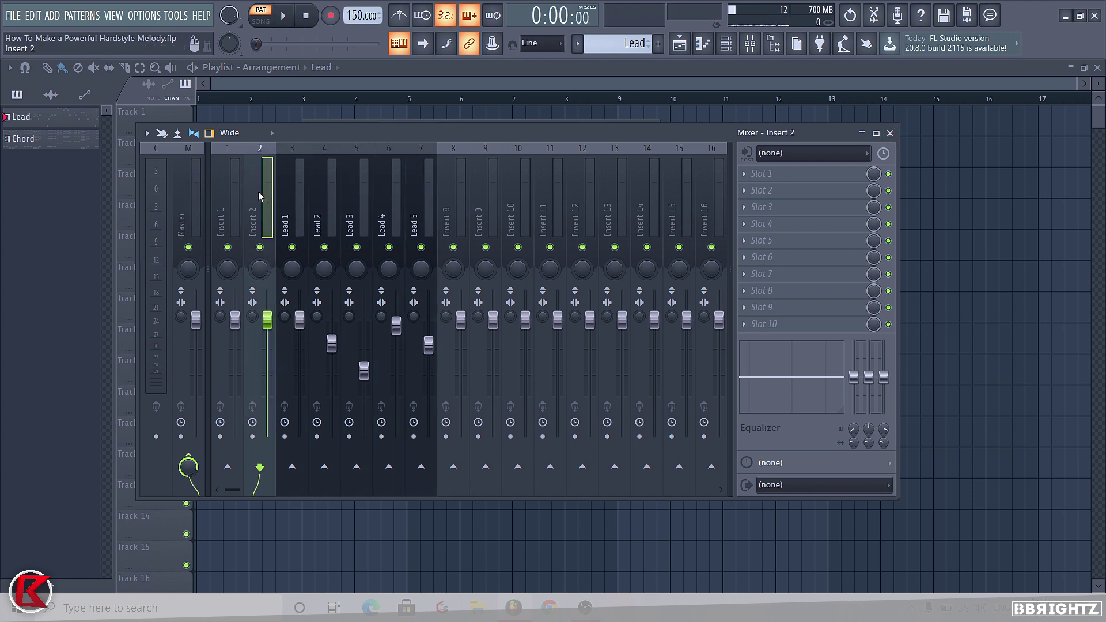
pyautogui.moveTo(285, 214); pyautogui.dragTo(454, 216)
pyautogui.click(890, 133)
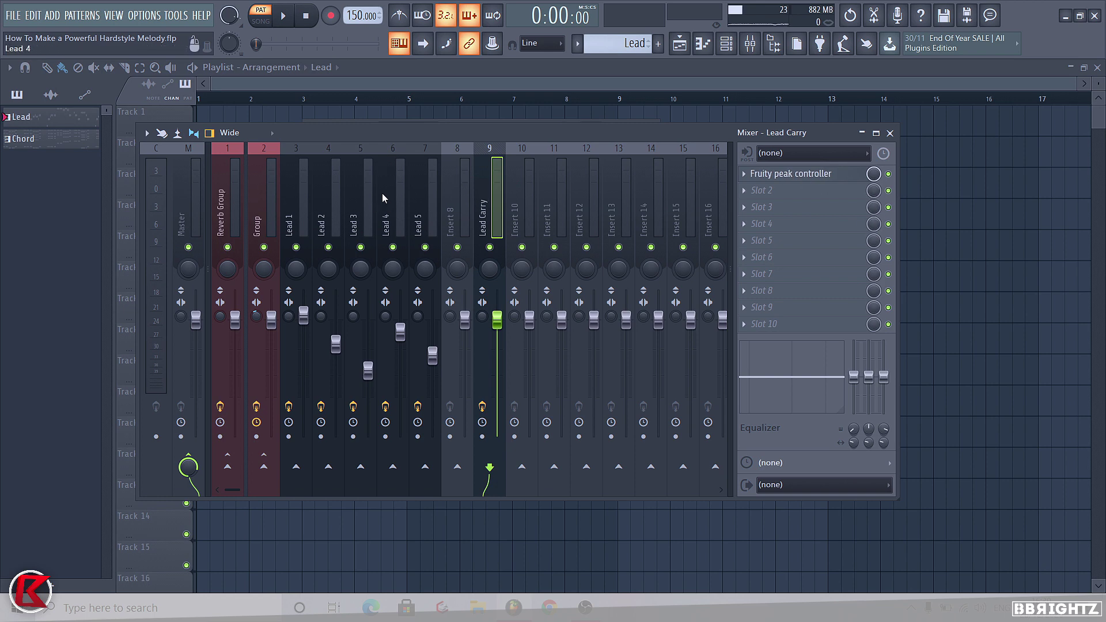
# Step: Look over the lead and group mixer tracks and solo the Lead 1 track
pyautogui.click(335, 208)
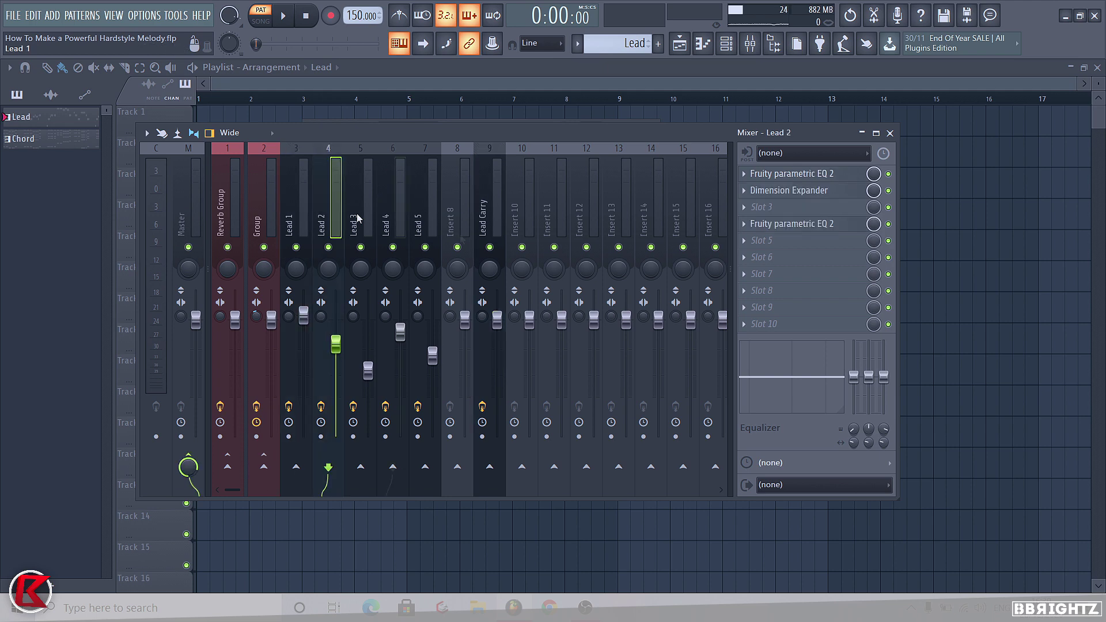
pyautogui.click(239, 213)
pyautogui.click(317, 231)
pyautogui.click(305, 246)
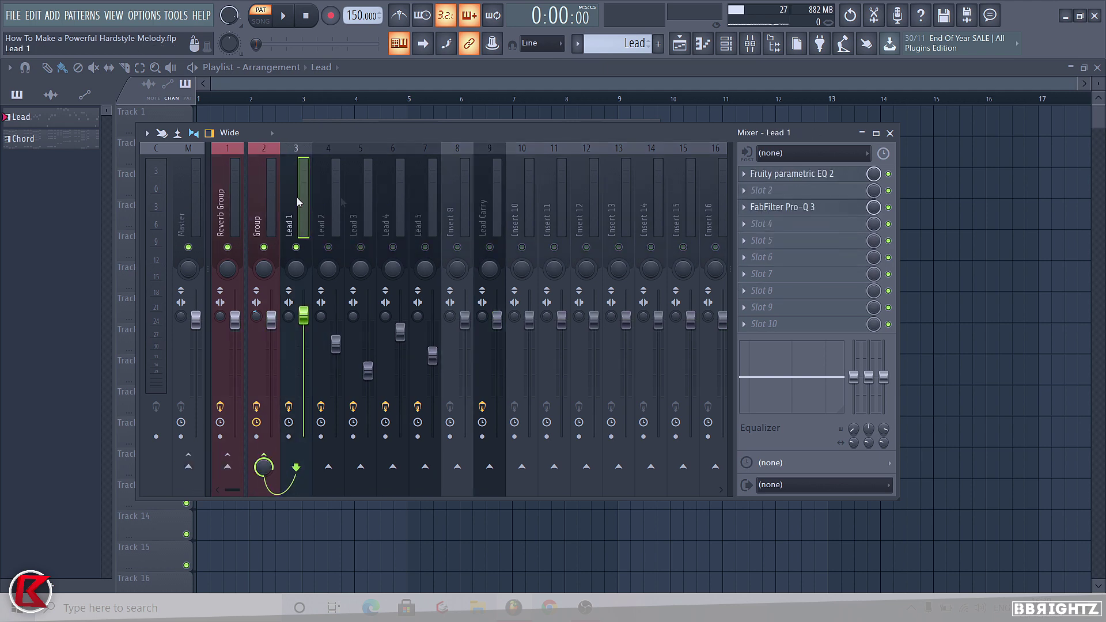
# Step: Inspect the Fruity parametric EQ 2 and FabFilter Pro-Q 3 curves on the Lead 1 track
pyautogui.click(803, 174)
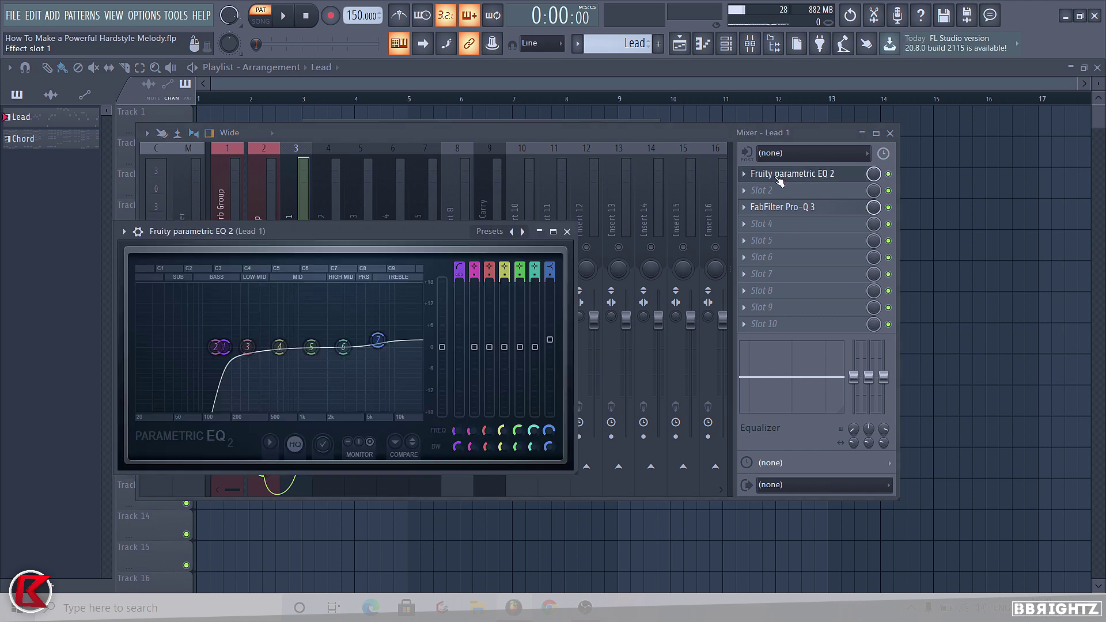
pyautogui.click(778, 174)
pyautogui.click(780, 208)
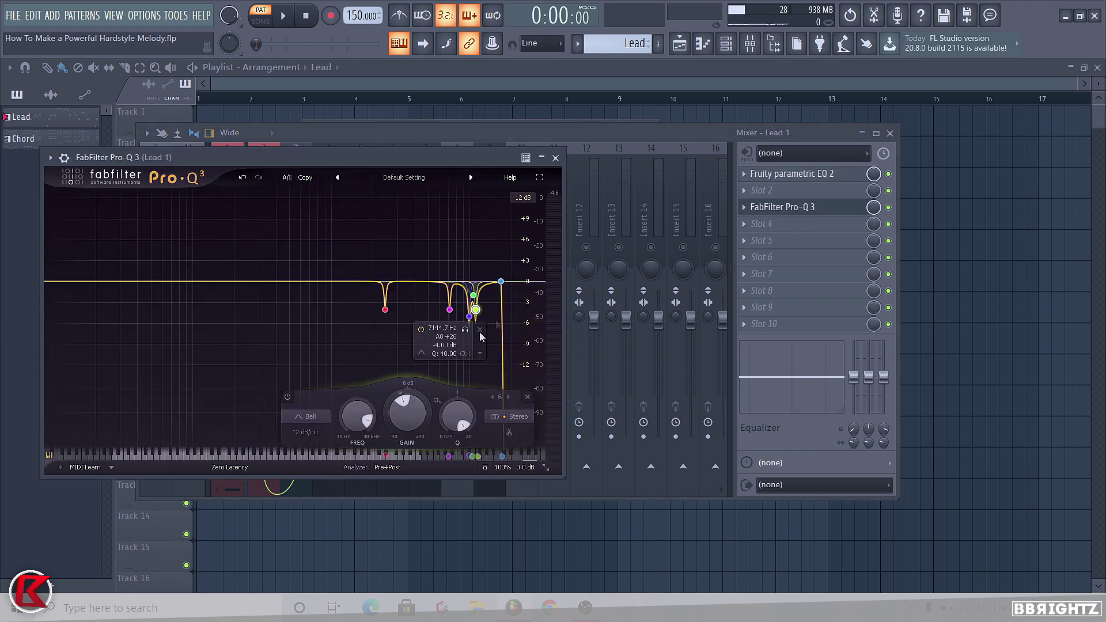
pyautogui.click(813, 207)
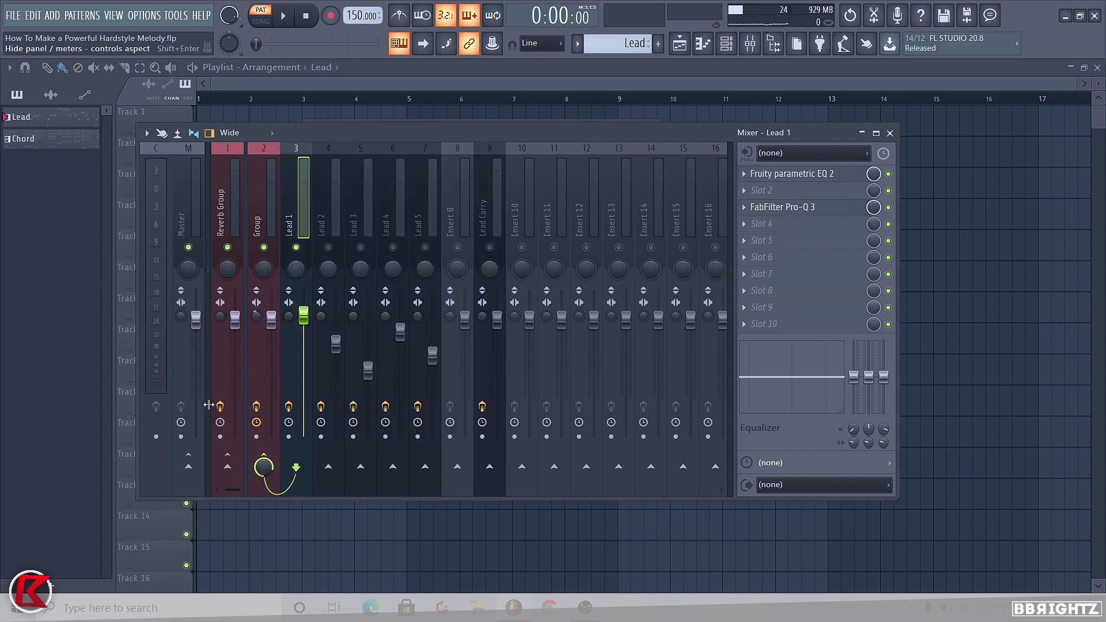
# Step: Audition the soloed Lead 1 track and check the effect chain on the Group track it feeds
pyautogui.press('space')
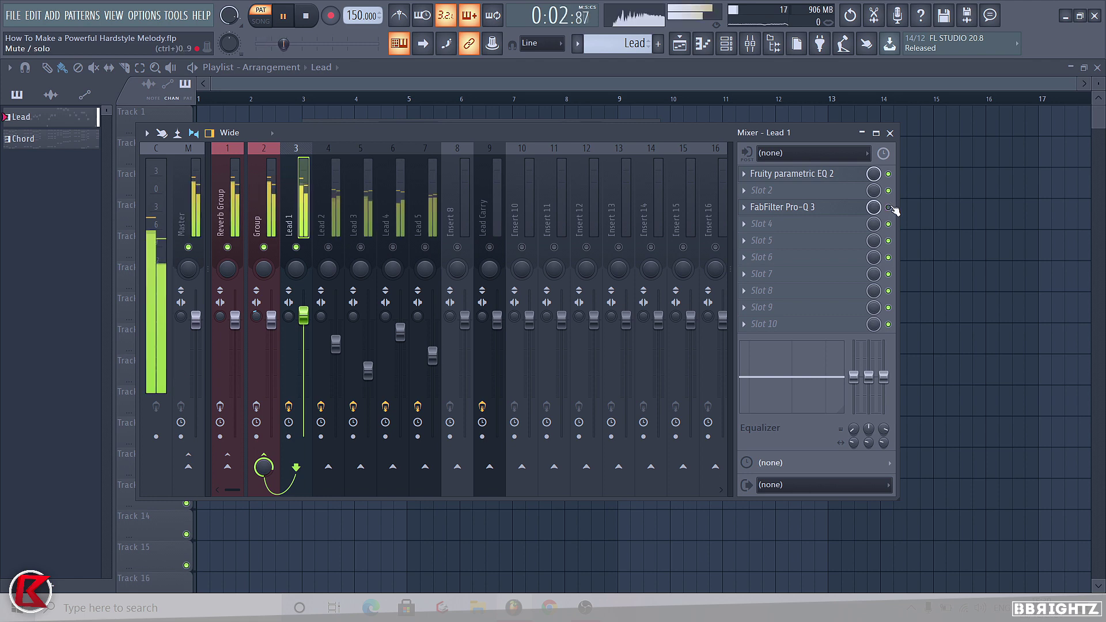
pyautogui.press('space')
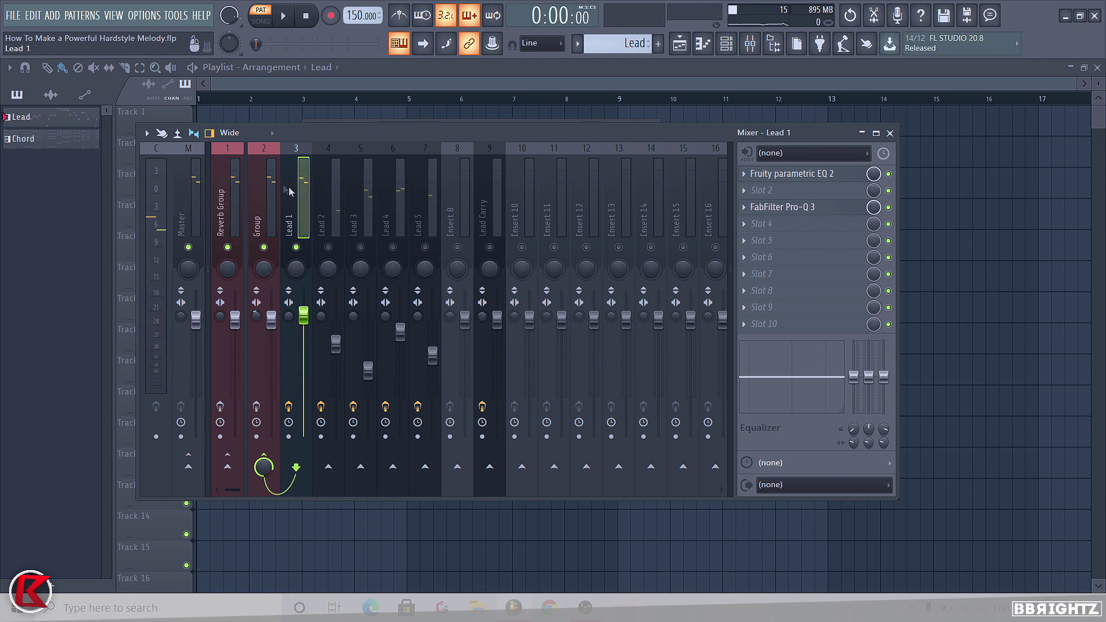
pyautogui.click(264, 192)
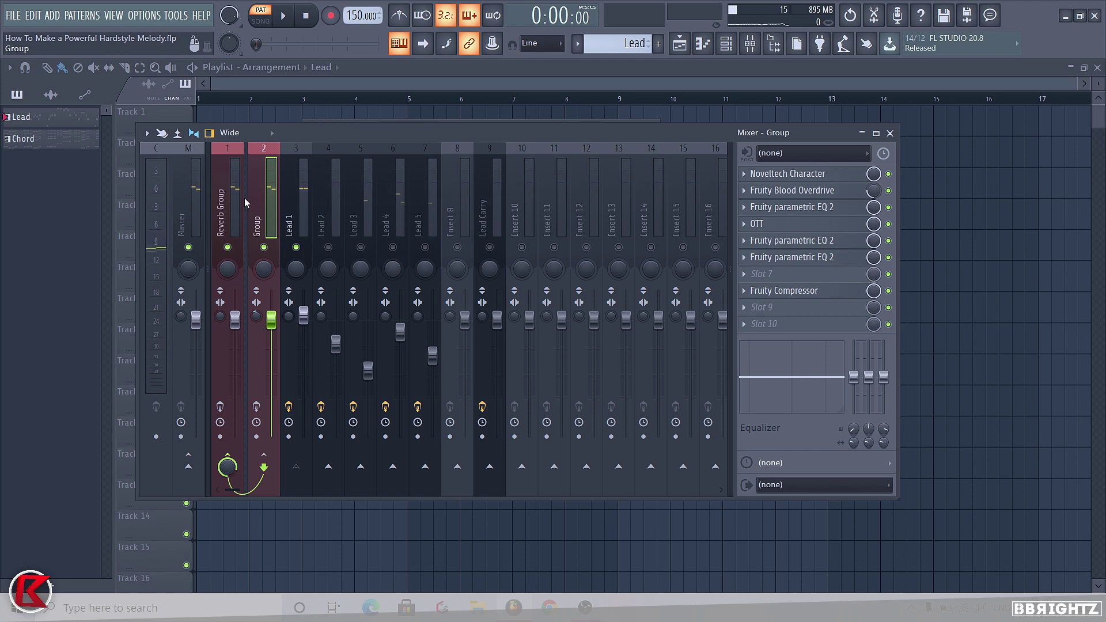
pyautogui.click(294, 216)
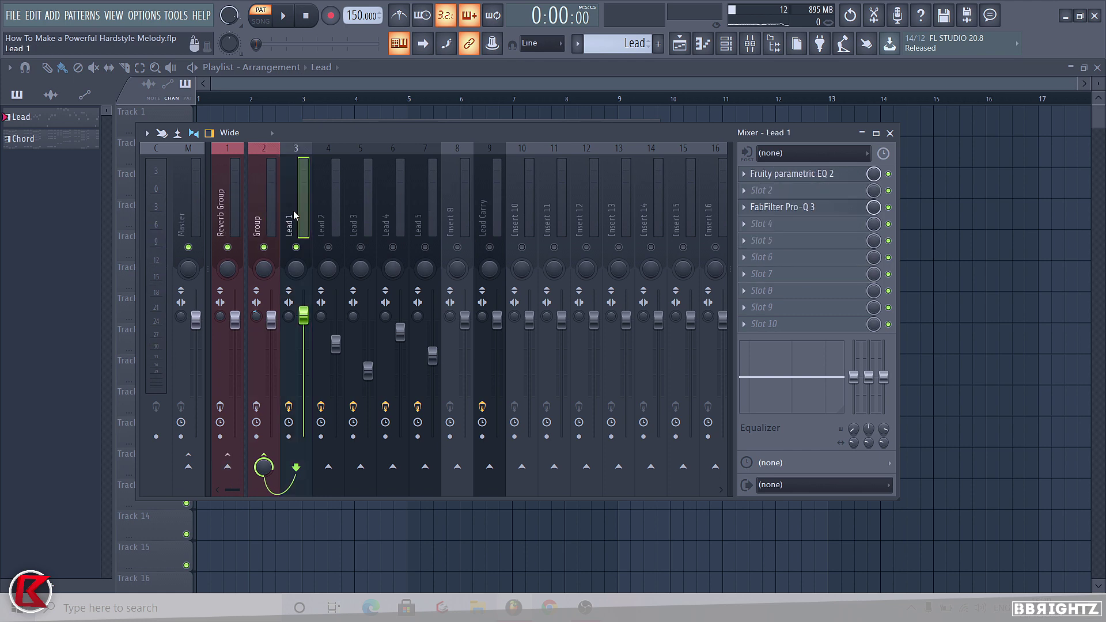
pyautogui.press('space')
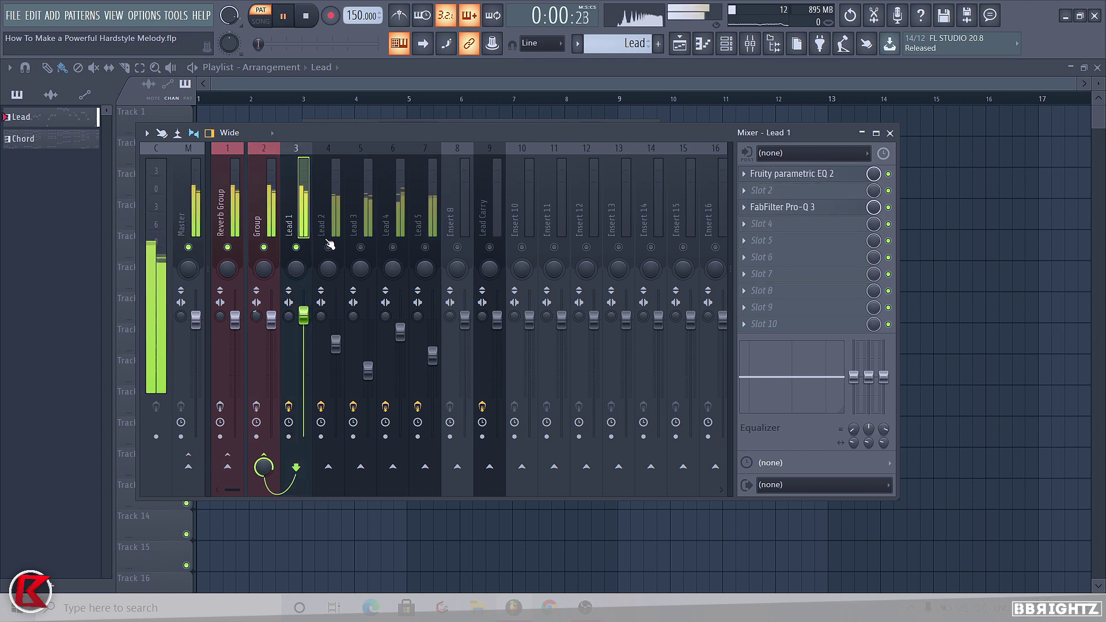
# Step: Solo the Lead 2 track, inspect its first Fruity parametric EQ 2 and audition the sound
pyautogui.click(336, 212)
pyautogui.press('space')
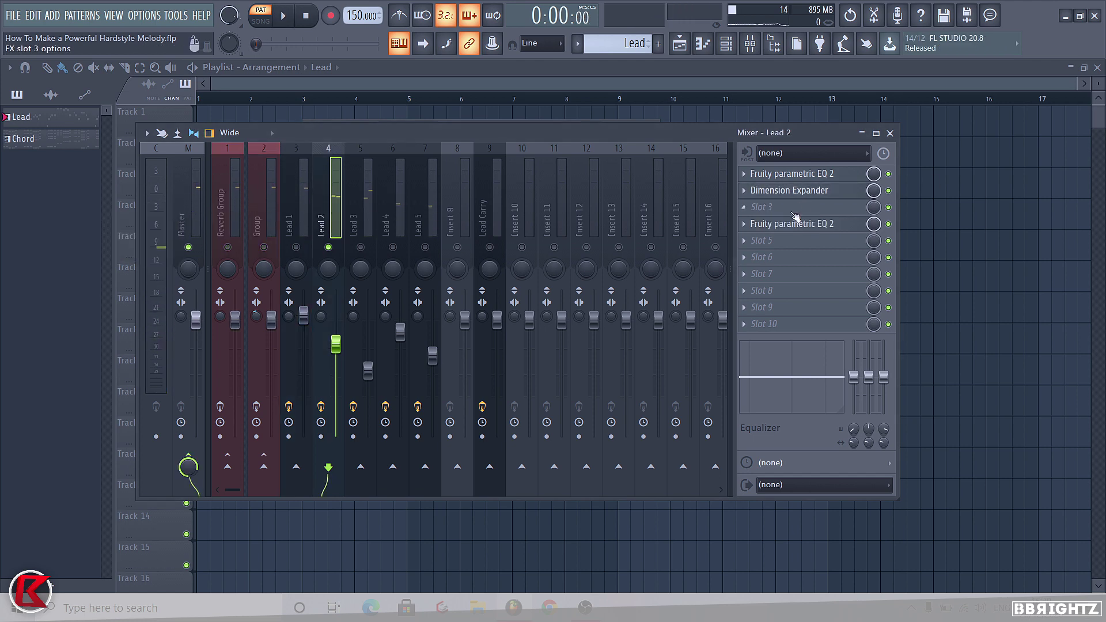
pyautogui.click(795, 175)
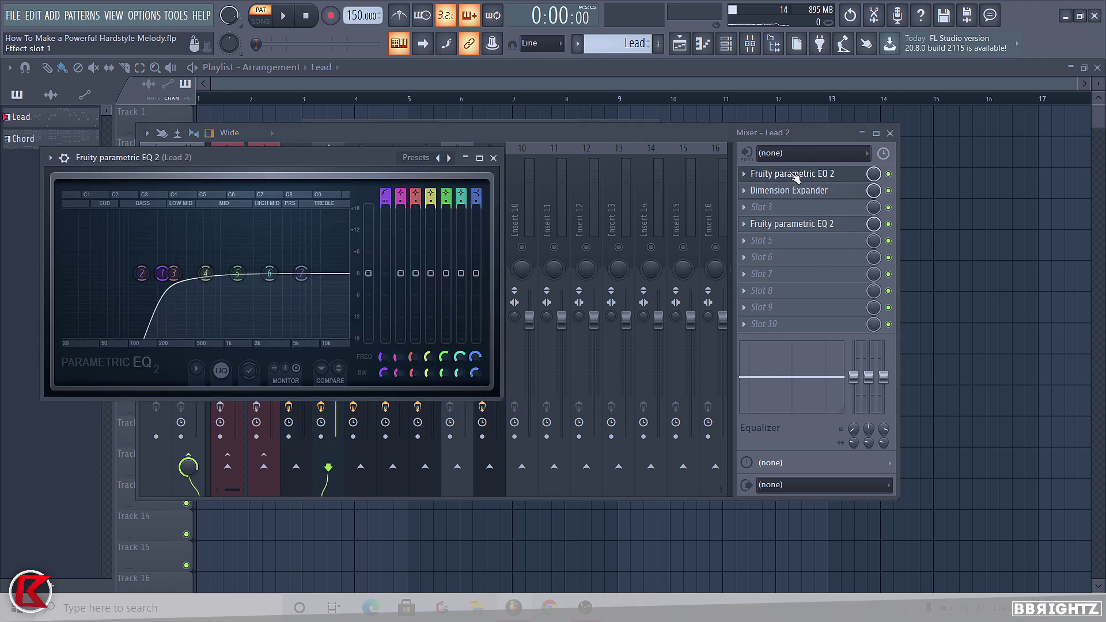
pyautogui.click(494, 158)
pyautogui.press('space')
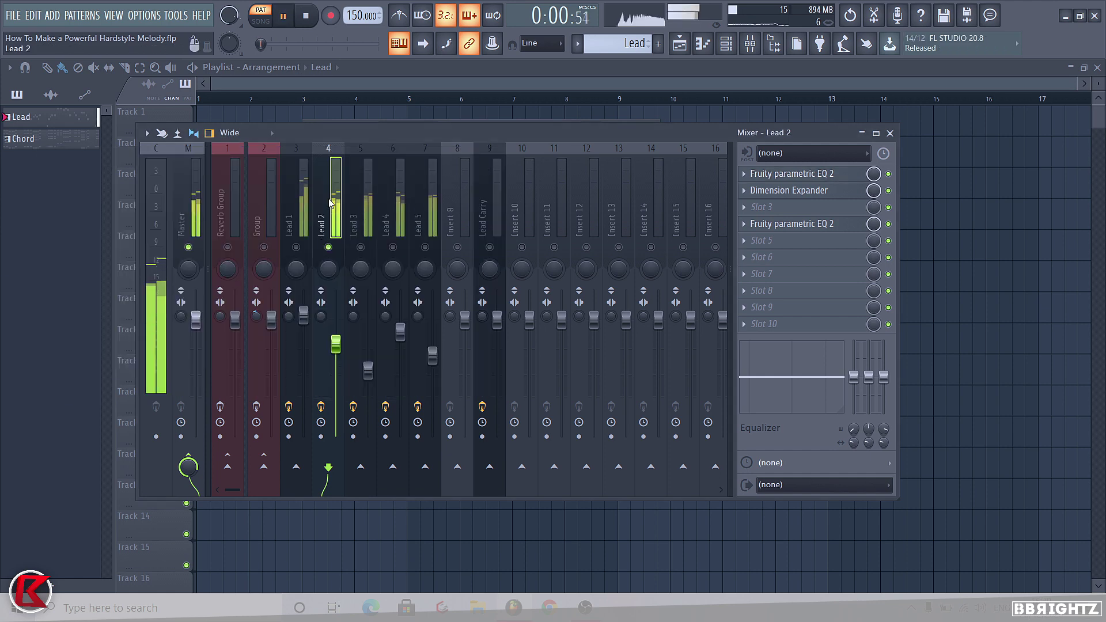
pyautogui.press('space')
# Step: Solo the Lead 3 track, inspect its S1 Imager Stereo effect and audition the sound
pyautogui.click(378, 201)
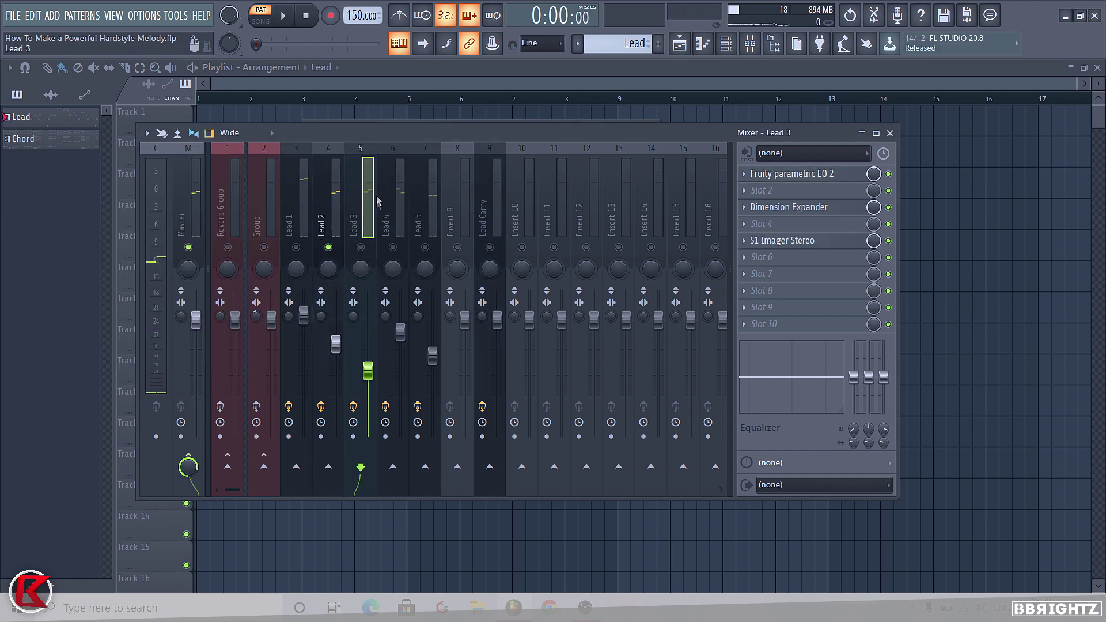
pyautogui.rightClick(360, 248)
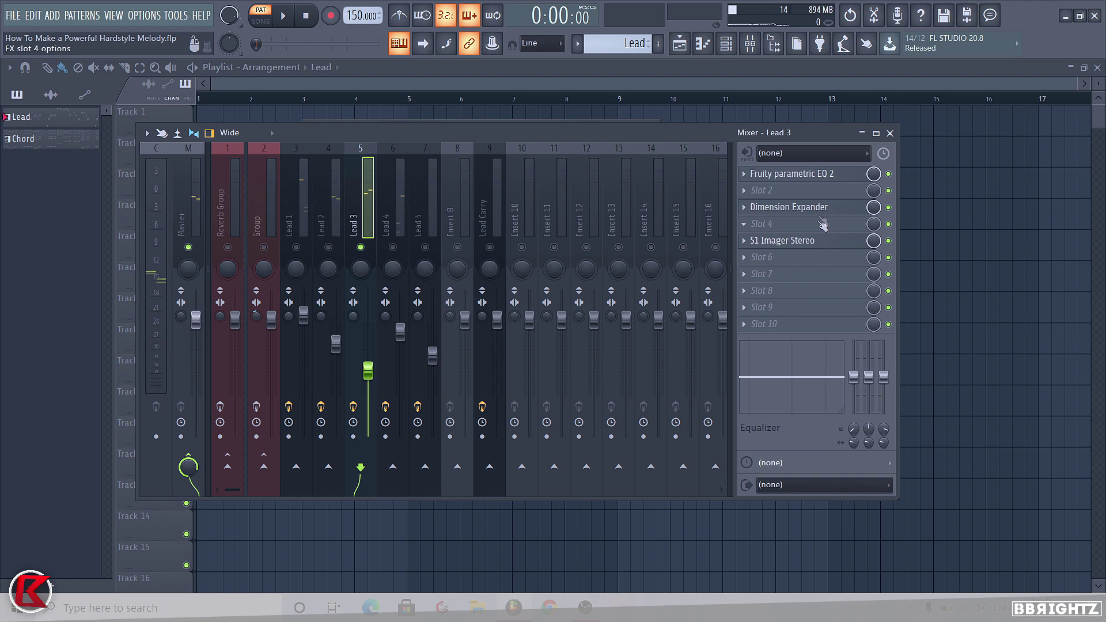
pyautogui.click(798, 240)
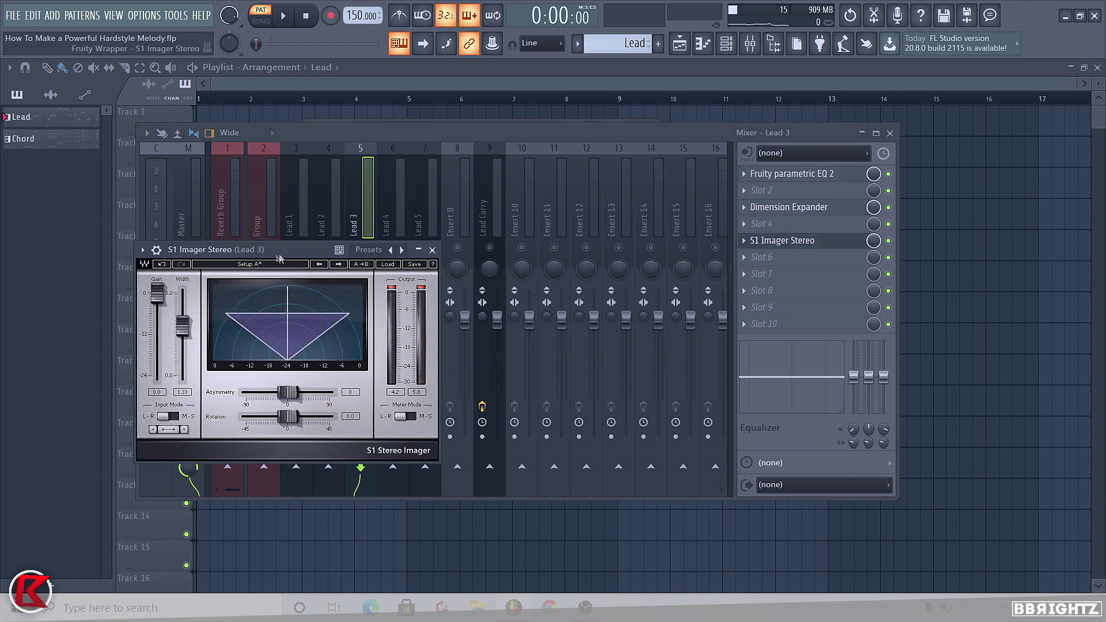
pyautogui.moveTo(242, 249); pyautogui.dragTo(374, 214)
pyautogui.click(565, 213)
pyautogui.press('space')
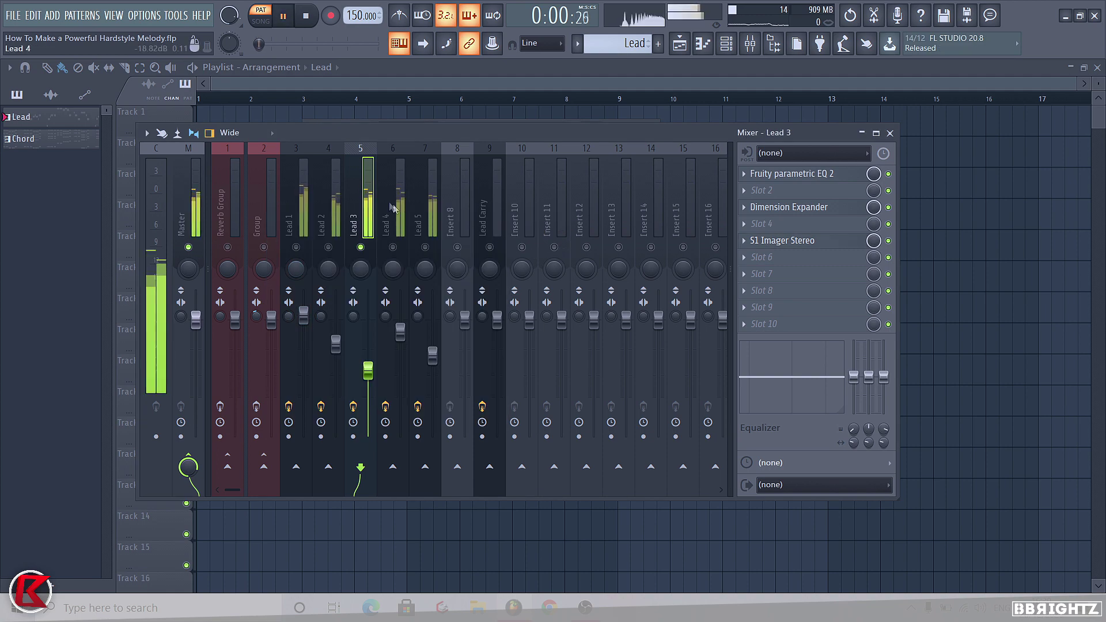
pyautogui.press('space')
# Step: Solo the Lead 4 track and check its Fruity parametric EQ 2
pyautogui.rightClick(393, 248)
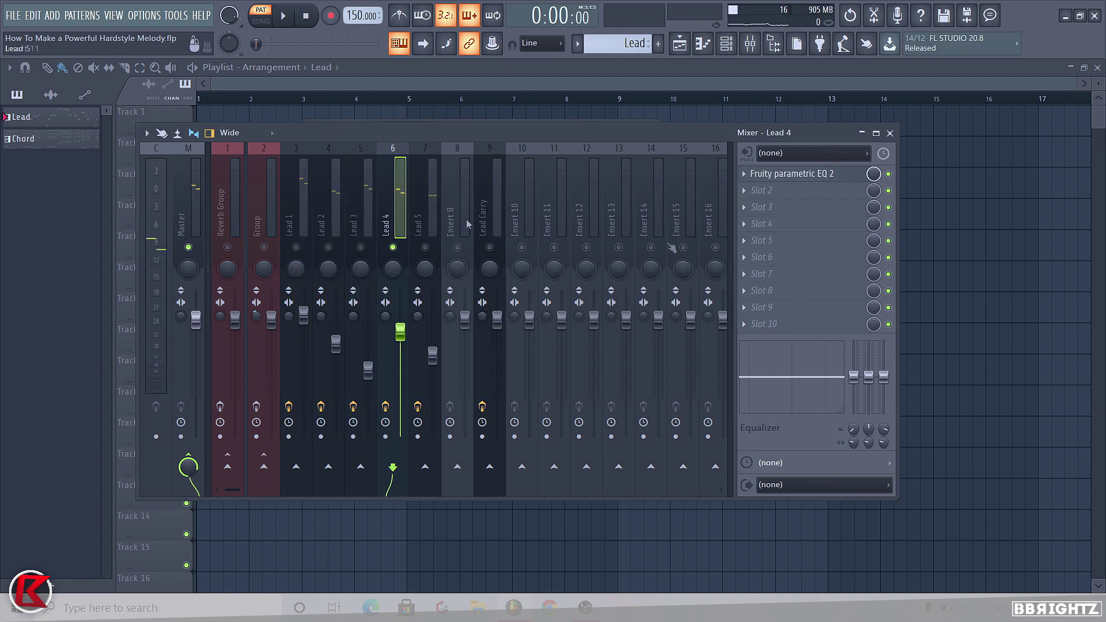
pyautogui.click(801, 174)
pyautogui.click(802, 174)
# Step: Unmute Lead 5, Lead 3, Lead 2 and Lead 1 alongside Lead 4 and play the five leads together
pyautogui.click(434, 197)
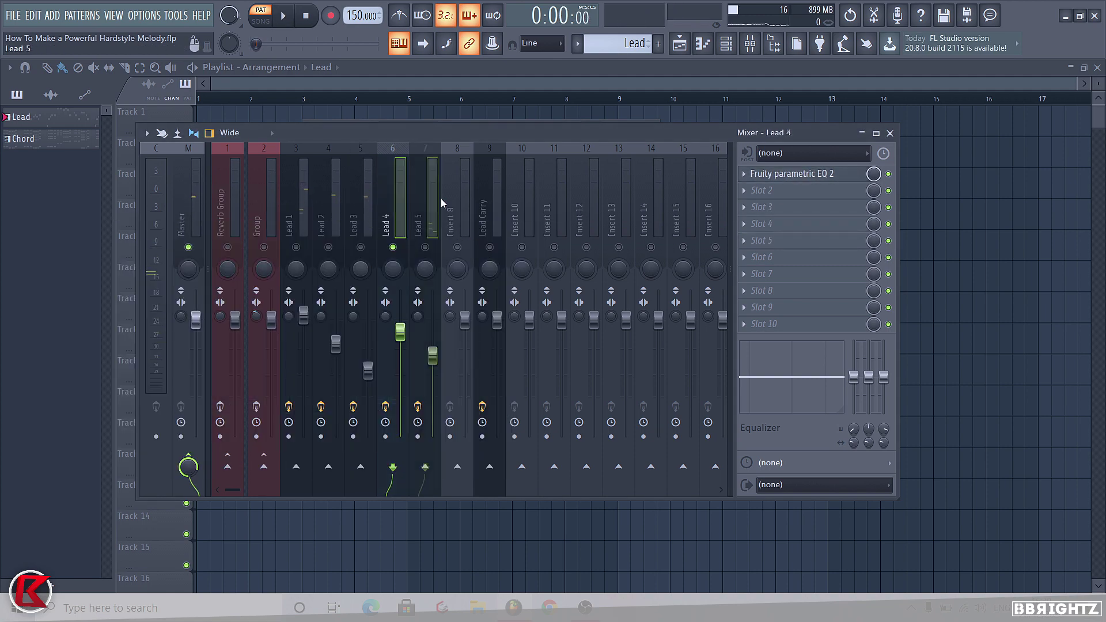
pyautogui.click(425, 248)
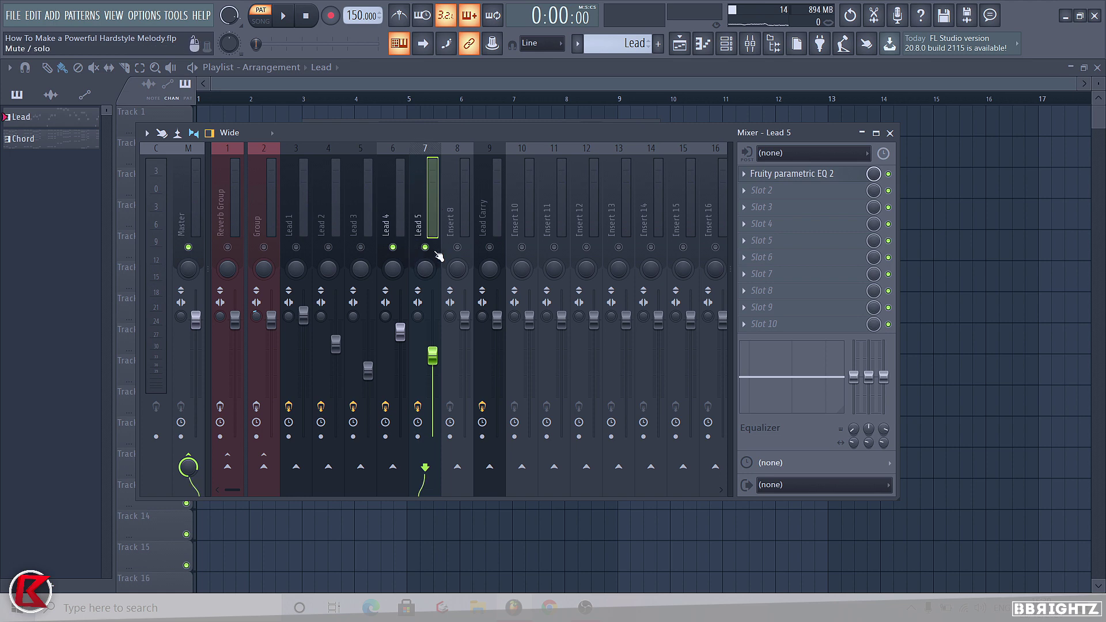
pyautogui.press('space')
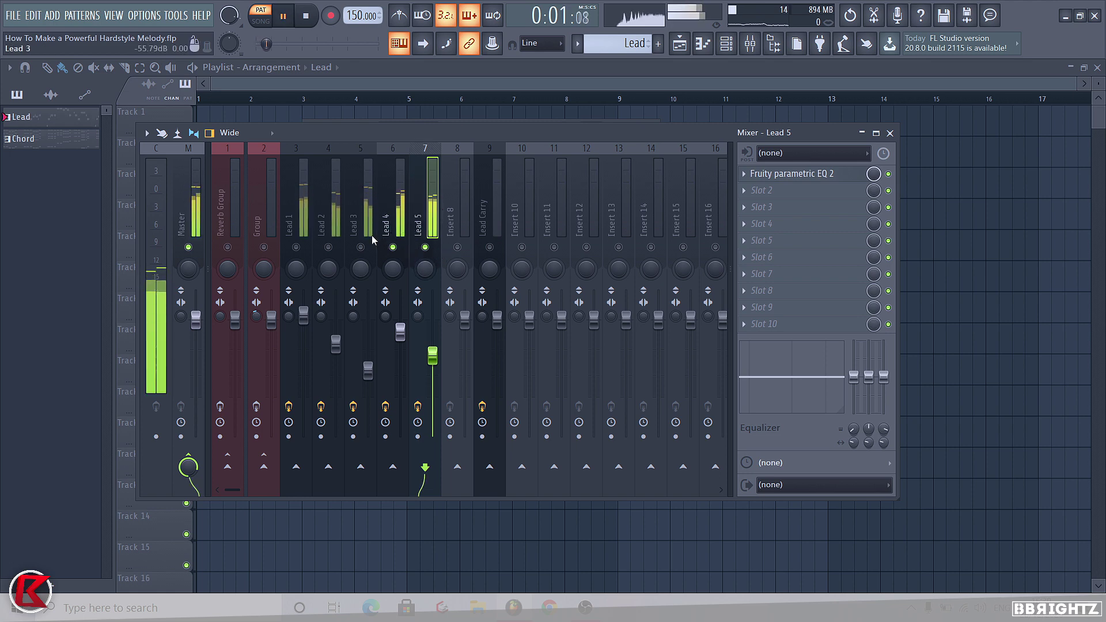
pyautogui.click(360, 248)
pyautogui.press('space')
pyautogui.click(328, 248)
pyautogui.click(296, 248)
pyautogui.press('space')
pyautogui.click(323, 219)
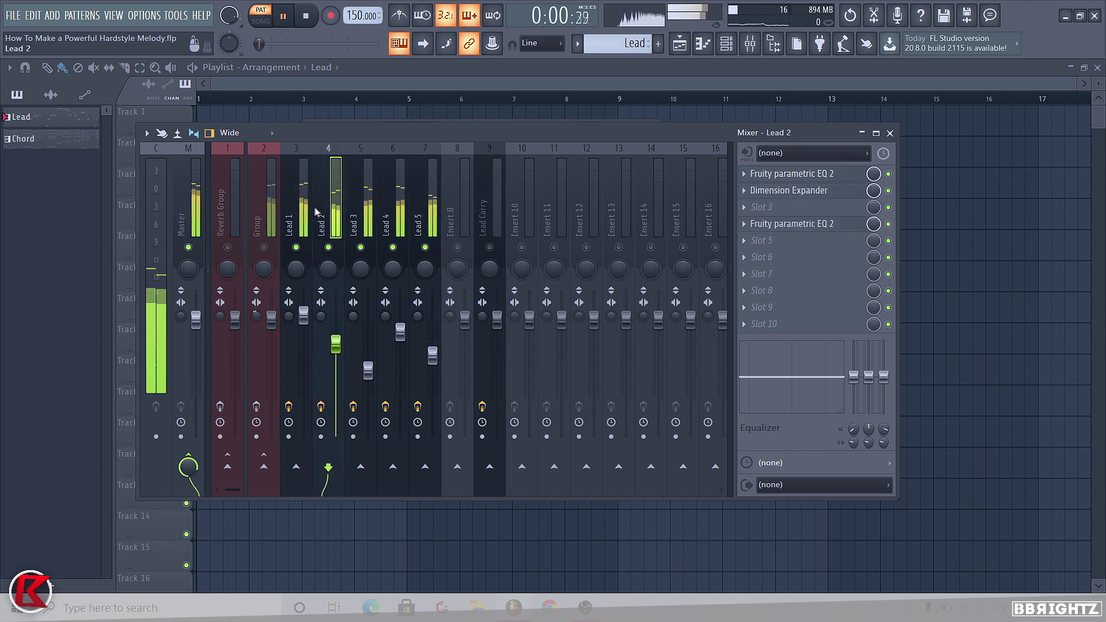
pyautogui.press('space')
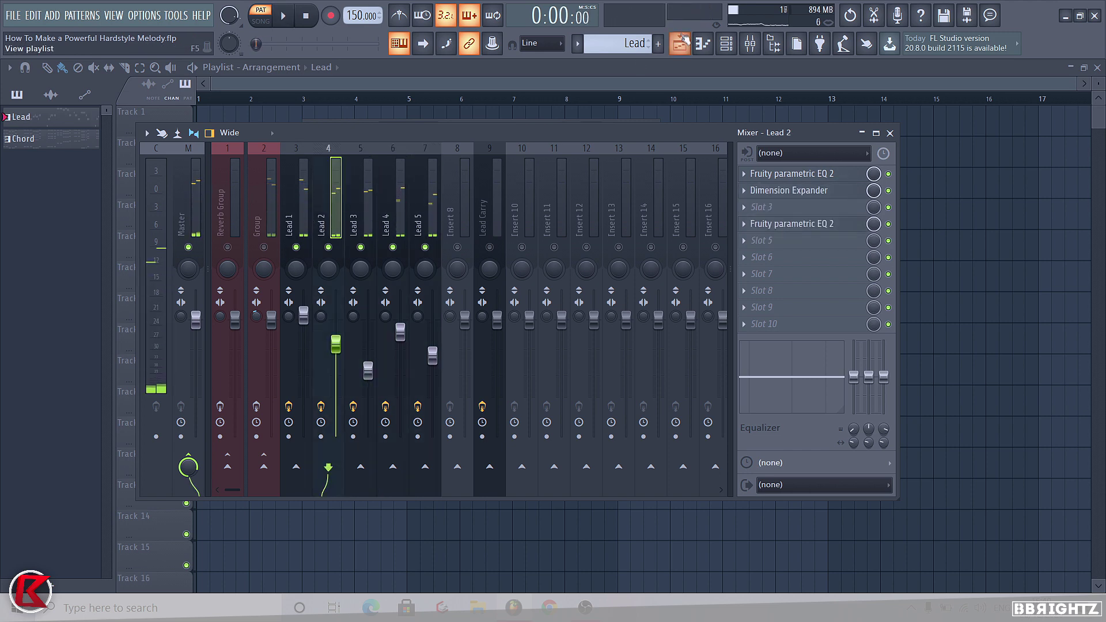
# Step: Unmute the Group mixer track and inspect its Noveltech Character effect
pyautogui.click(298, 196)
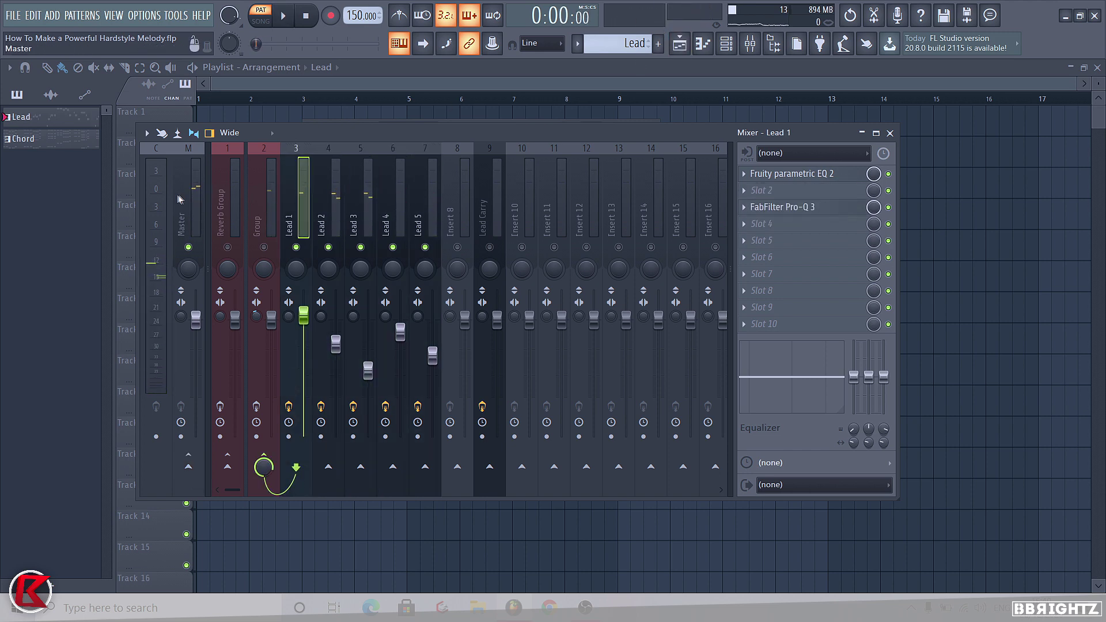
pyautogui.click(270, 256)
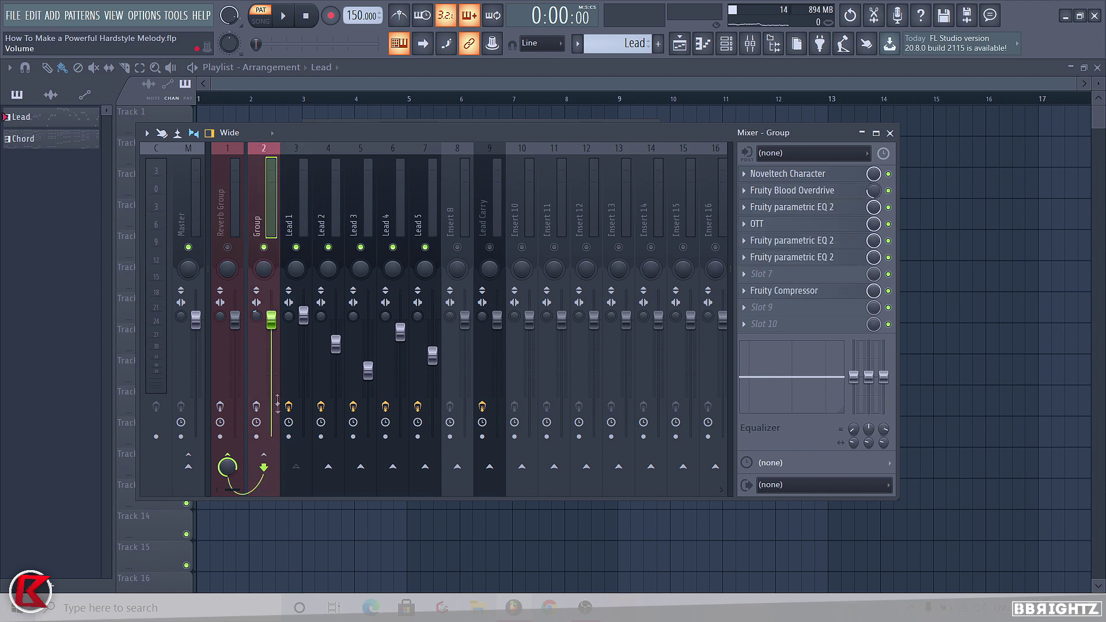
pyautogui.click(830, 173)
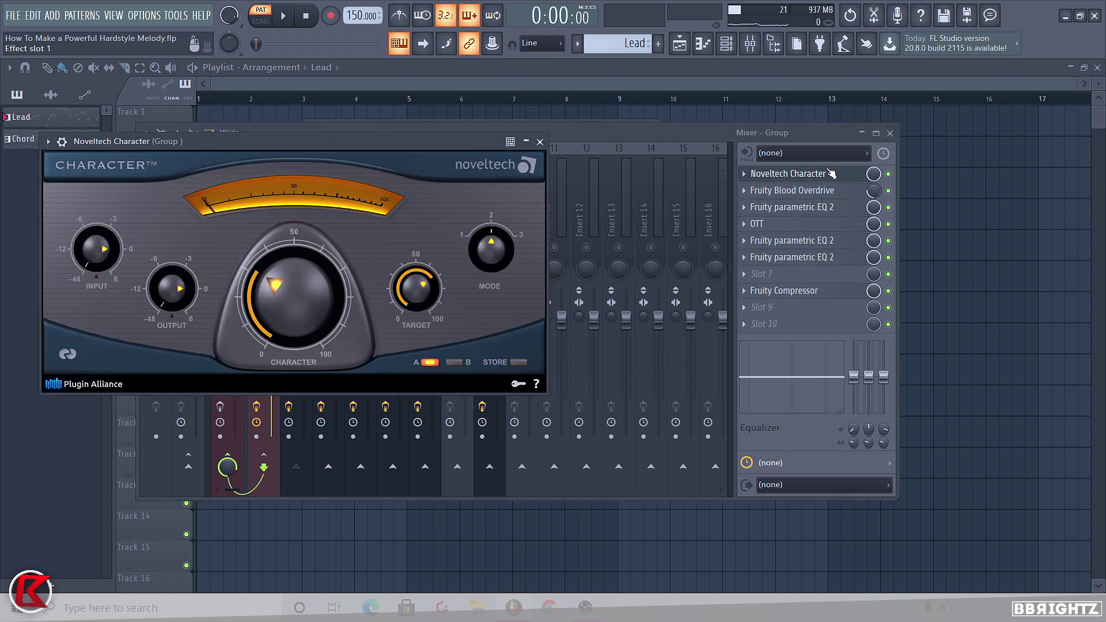
pyautogui.click(830, 173)
pyautogui.click(827, 176)
pyautogui.click(827, 177)
# Step: Inspect the Fruity Blood Overdrive, the first Fruity parametric EQ 2 and the OTT settings on the Group track
pyautogui.click(822, 195)
pyautogui.click(822, 197)
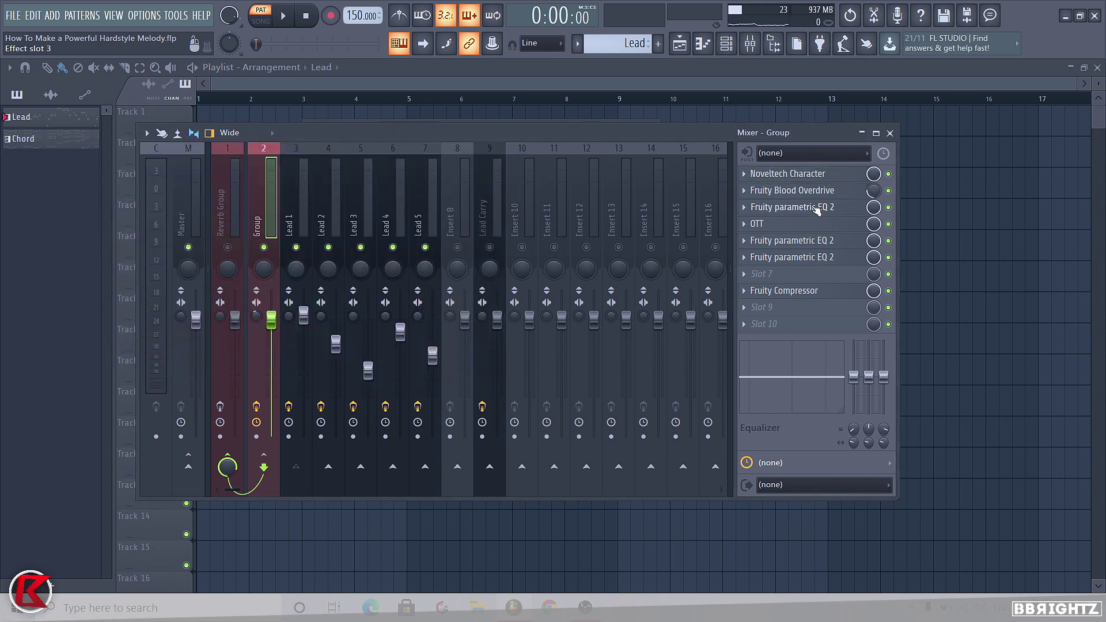
pyautogui.click(818, 209)
pyautogui.click(817, 210)
pyautogui.click(797, 230)
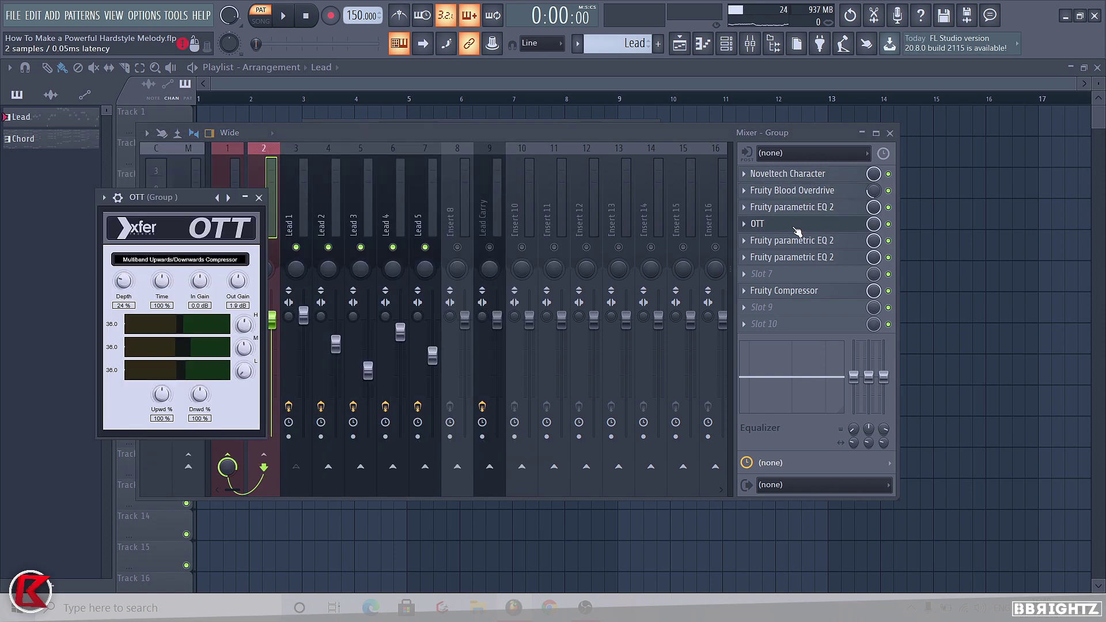
pyautogui.click(796, 229)
# Step: Inspect the last two Fruity parametric EQ 2 effects and the Fruity Compressor on the Group track
pyautogui.click(797, 241)
pyautogui.click(797, 241)
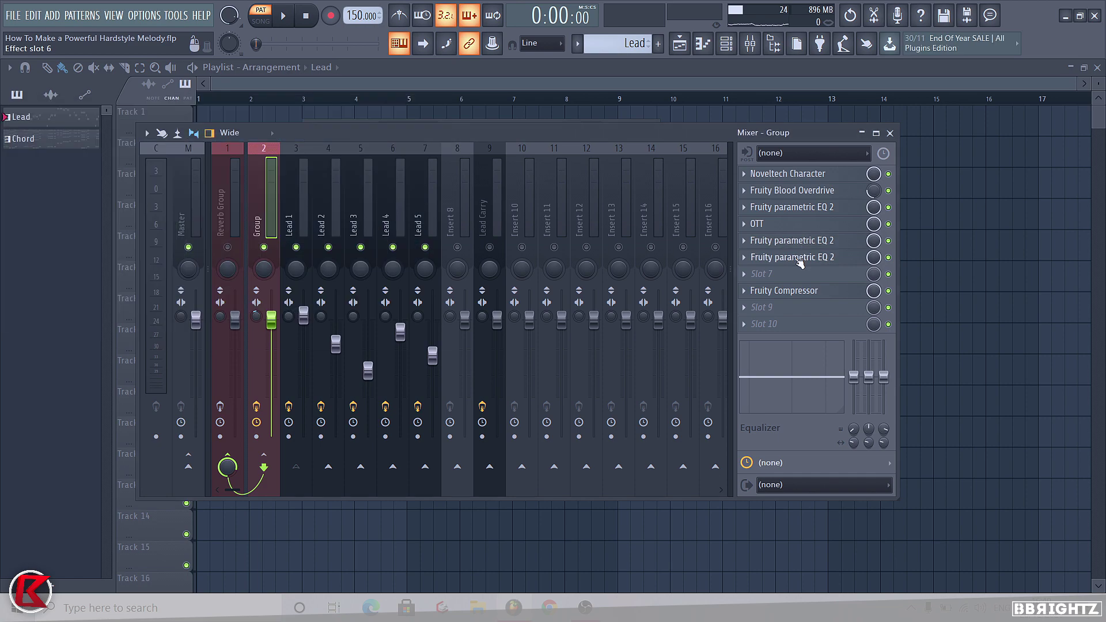
pyautogui.click(800, 259)
pyautogui.click(800, 259)
pyautogui.click(802, 292)
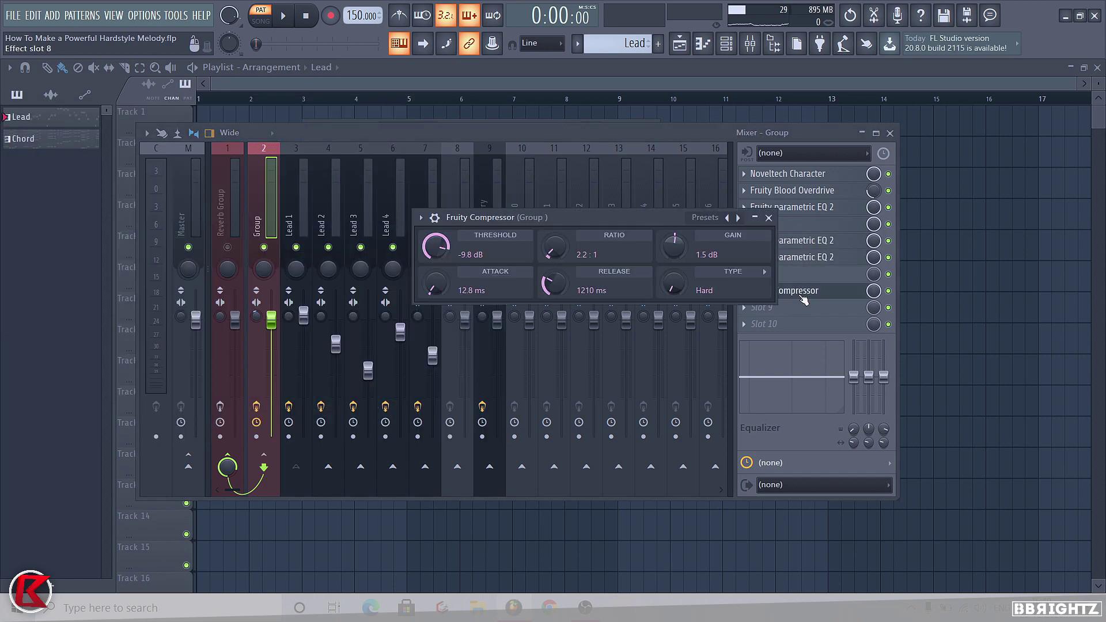
pyautogui.click(803, 294)
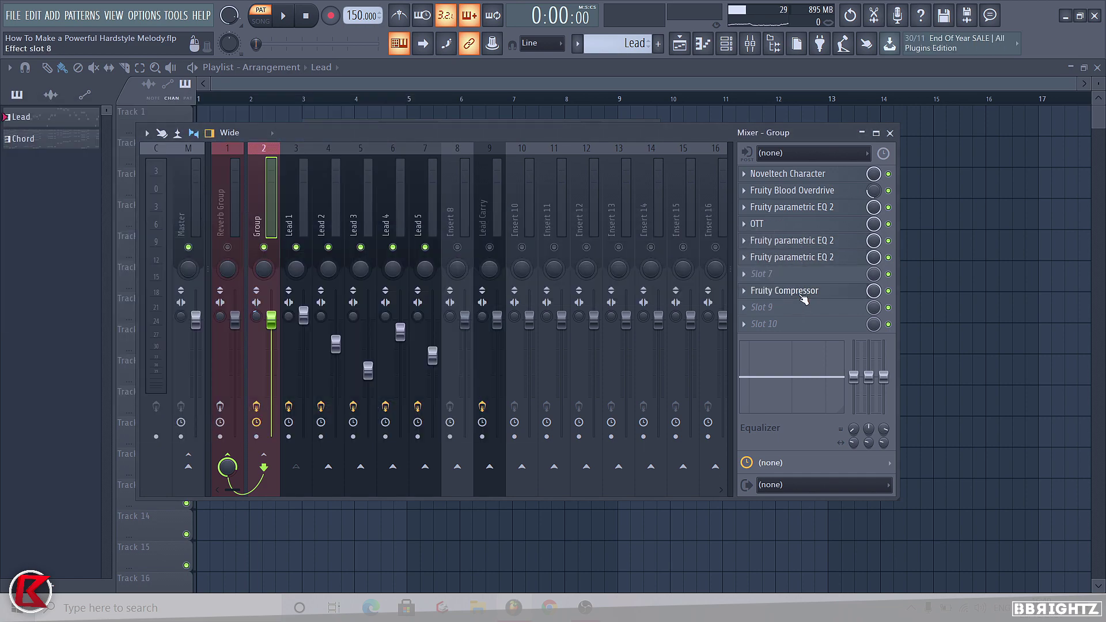
# Step: Audition the leads through the Group track's processing and unmute the Insert 8 track
pyautogui.press('space')
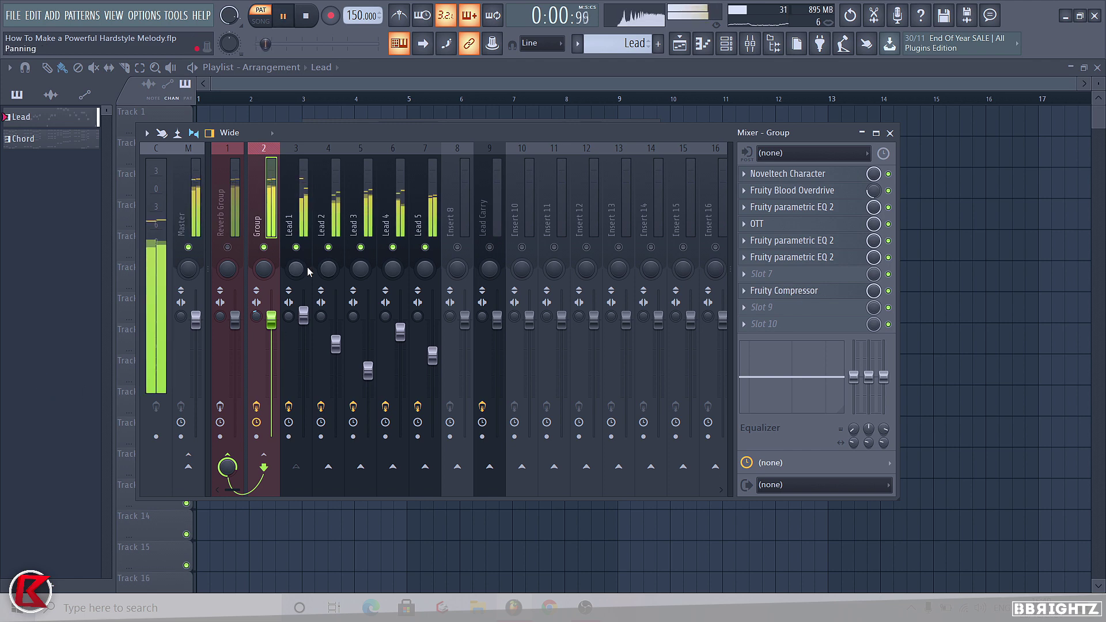
pyautogui.press('space')
pyautogui.click(458, 247)
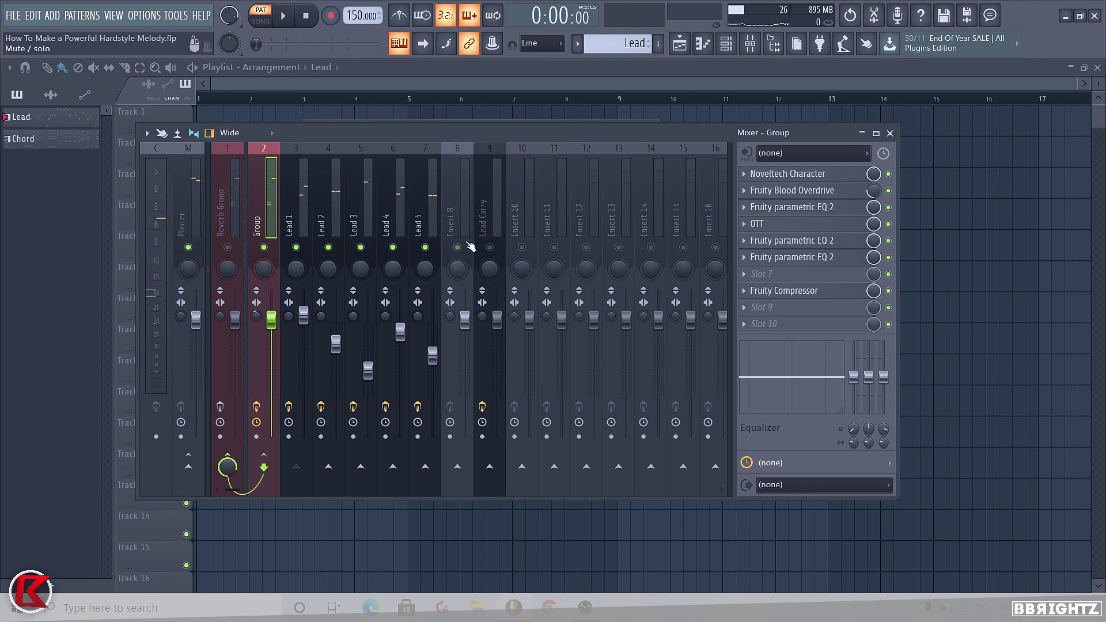
# Step: Unmute the Lead Carry and Reverb Group mixer tracks and inspect the Reverb Group's Fruity Delay 3
pyautogui.click(490, 247)
pyautogui.click(239, 247)
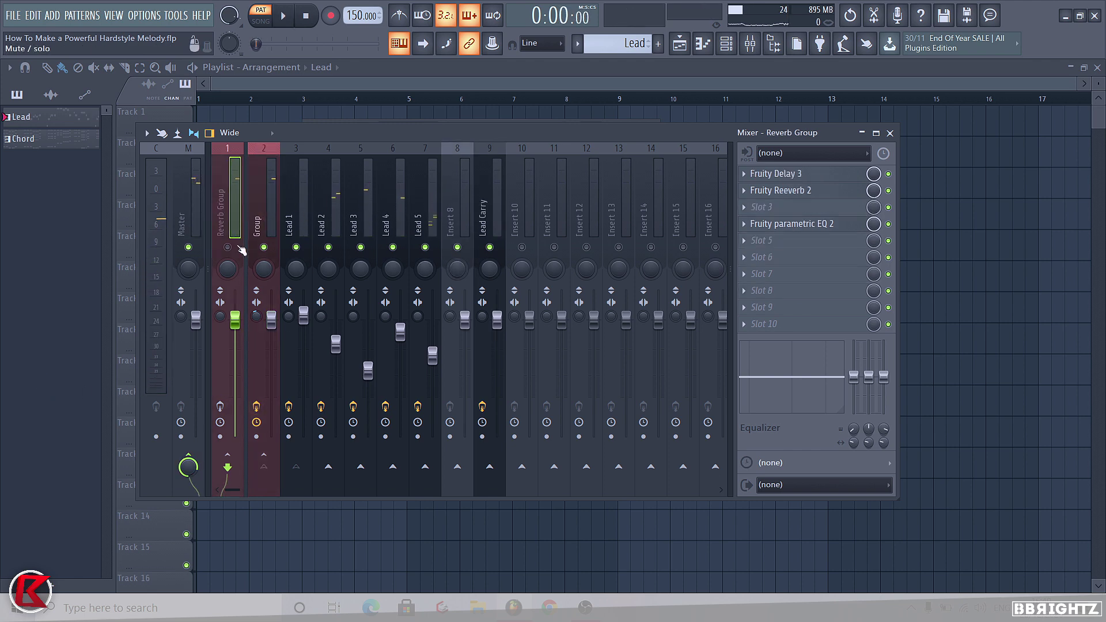
pyautogui.click(777, 175)
pyautogui.click(779, 174)
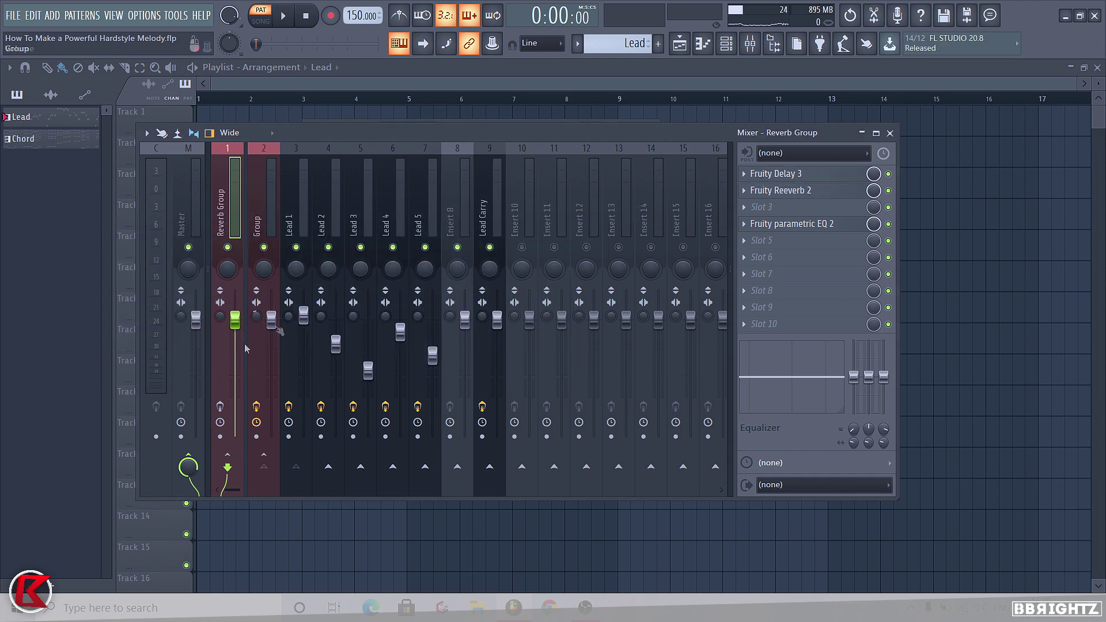
# Step: Enable effects processing on the Reverb Group track and compare the playback with Fruity Reeverb 2 off and on
pyautogui.click(220, 406)
pyautogui.press('space')
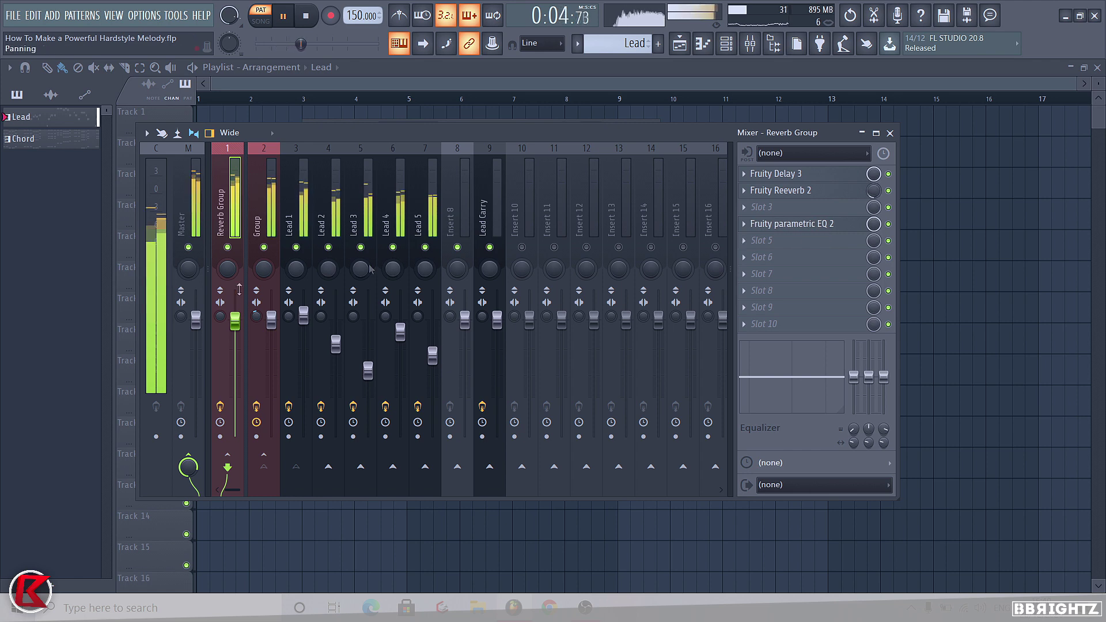
pyautogui.click(887, 191)
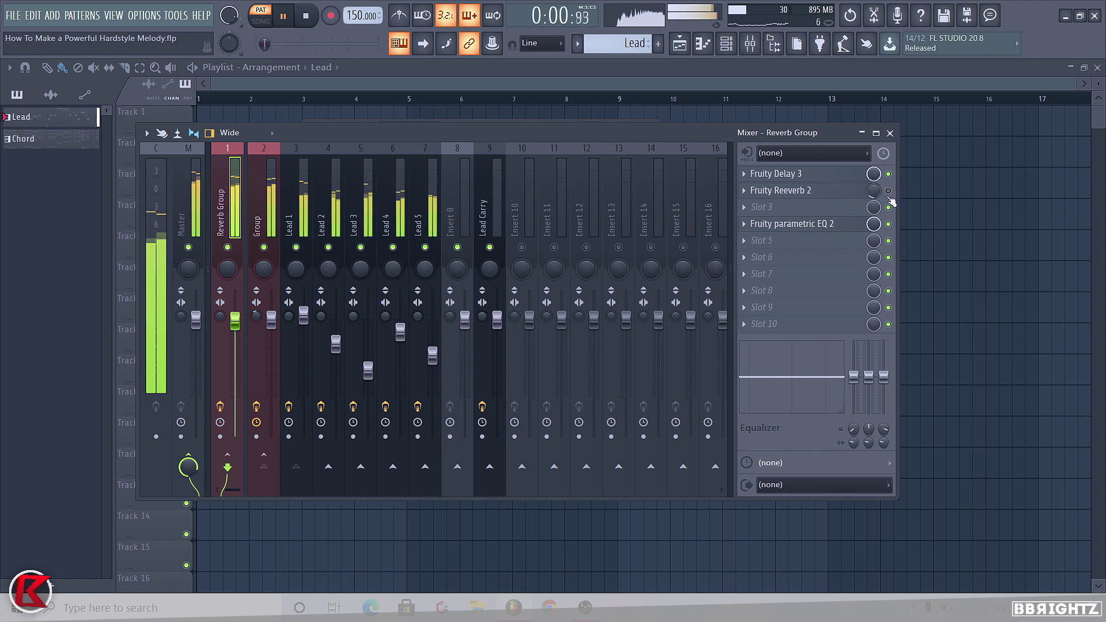
pyautogui.click(889, 192)
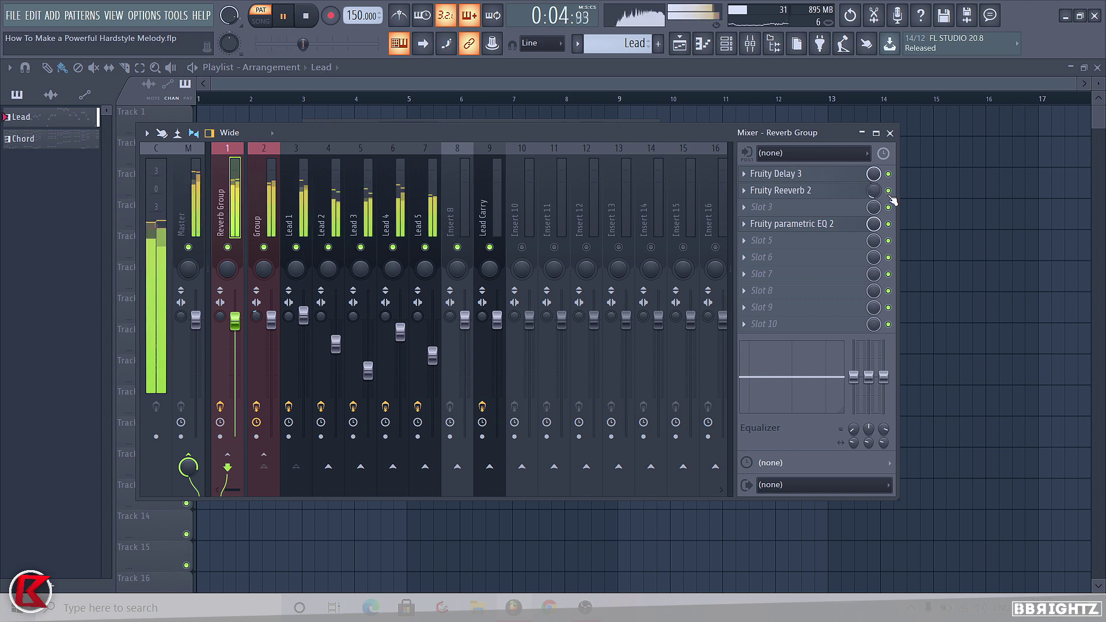
pyautogui.press('space')
# Step: Review the Lead Carry channel in the channel rack, audition the full Lead pattern and view Lead 1's notes in the piano roll
pyautogui.press('F6')
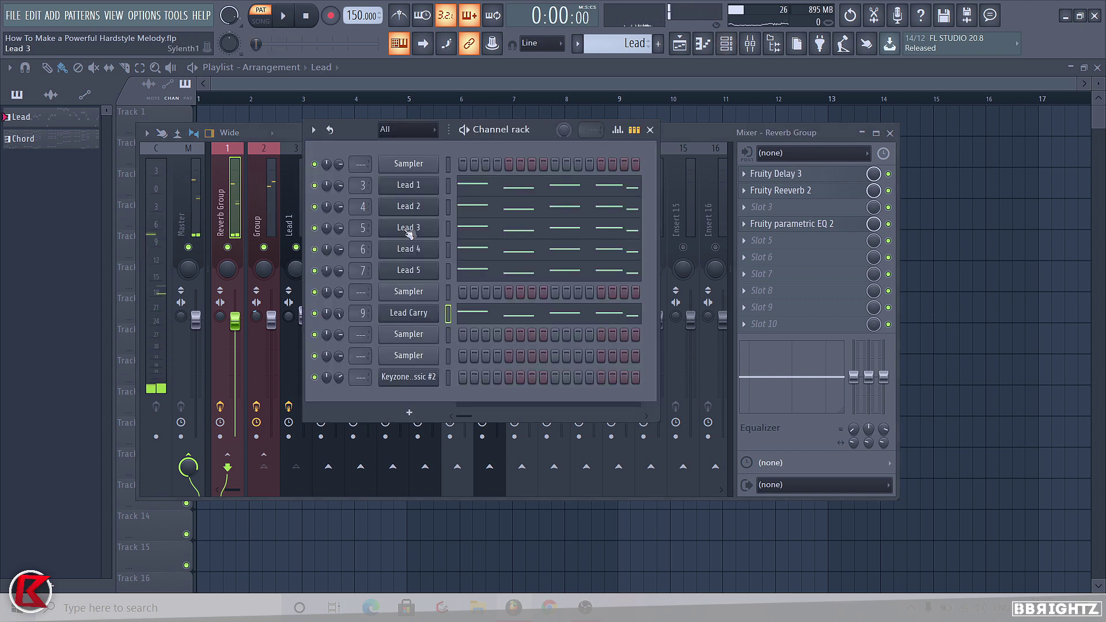
pyautogui.click(448, 314)
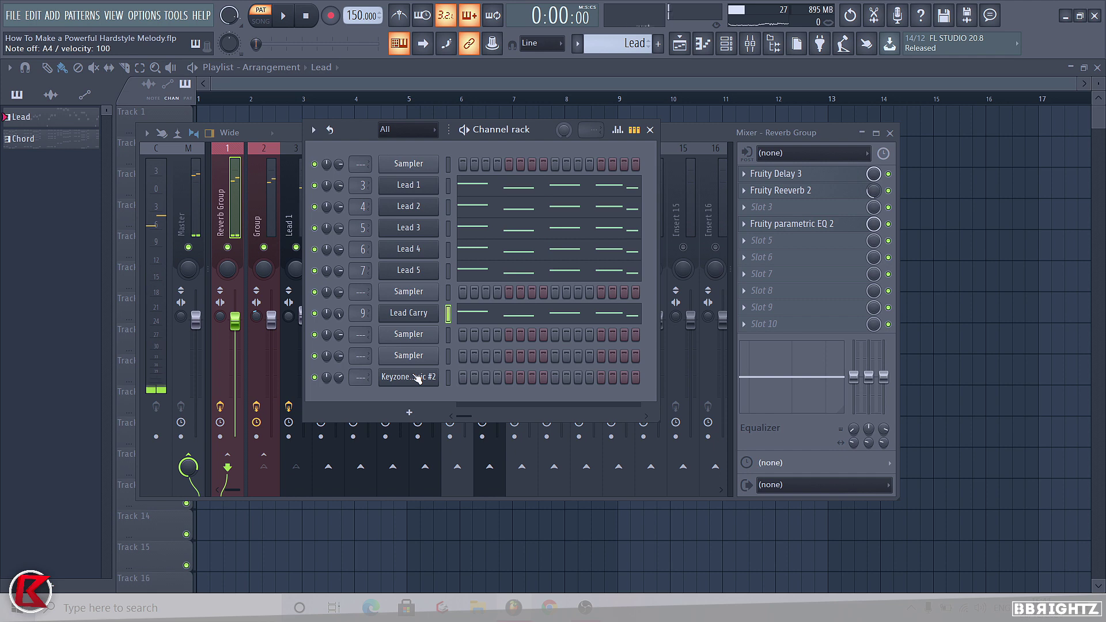
pyautogui.press('F6')
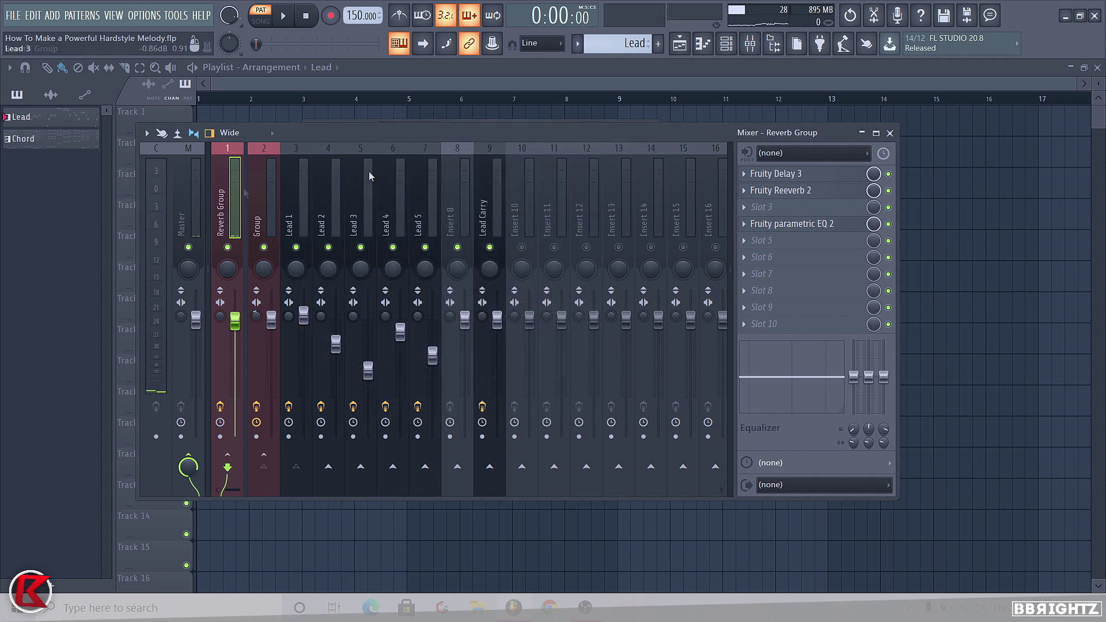
pyautogui.click(727, 44)
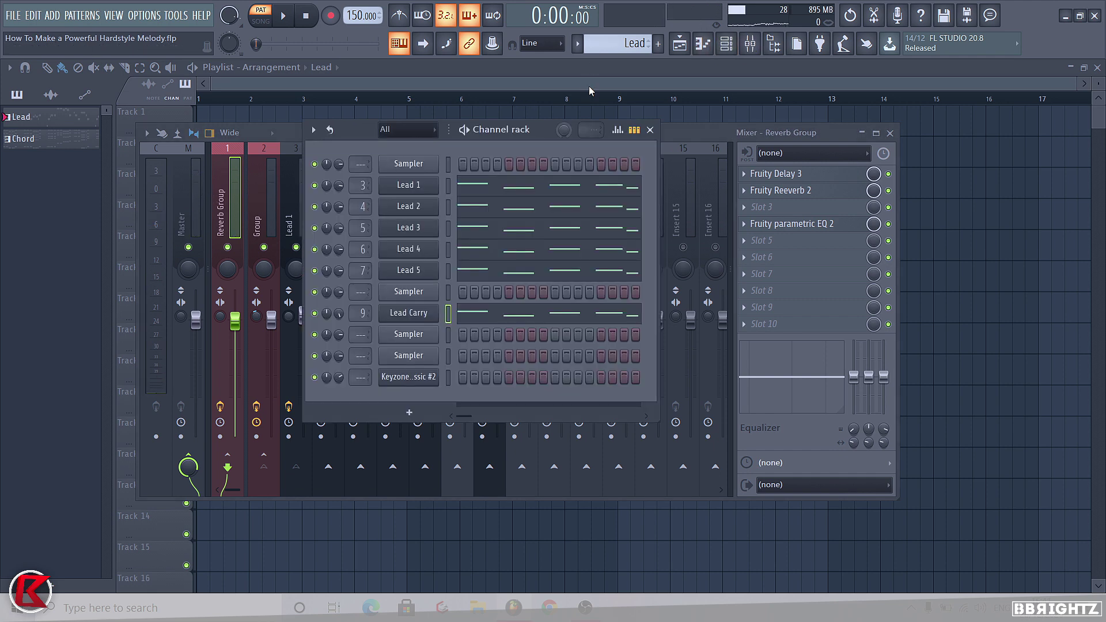
pyautogui.press('space')
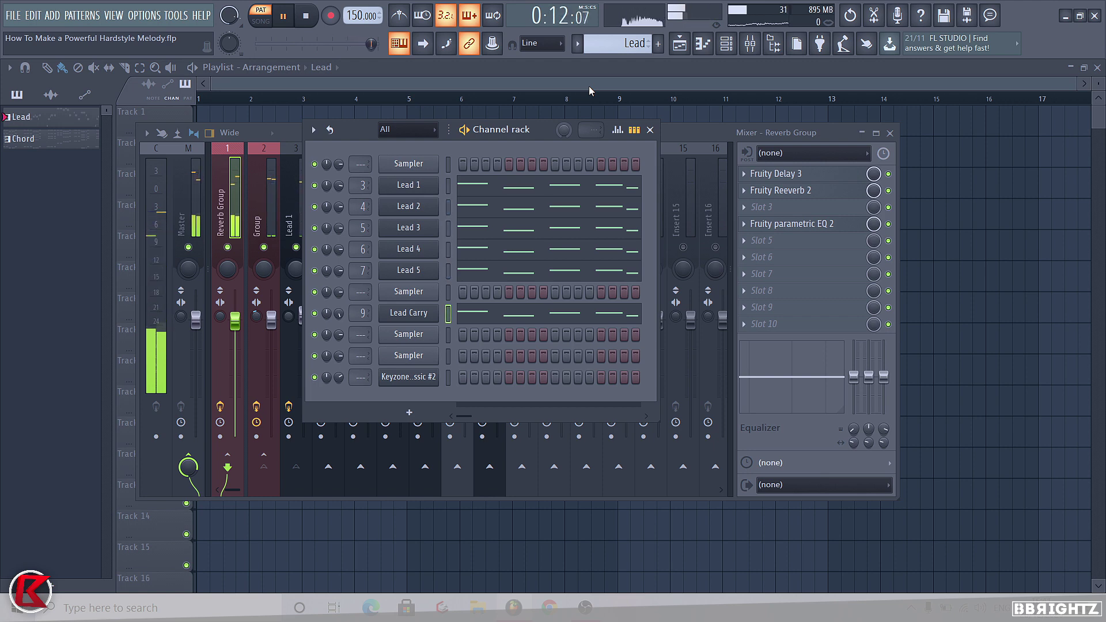
pyautogui.press('space')
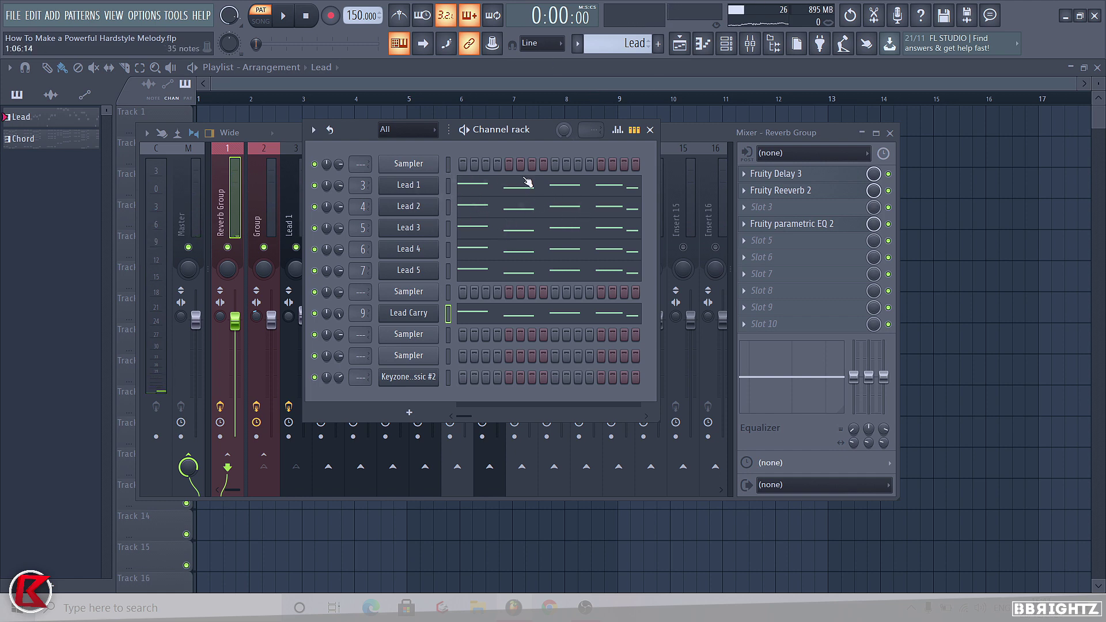
pyautogui.click(497, 186)
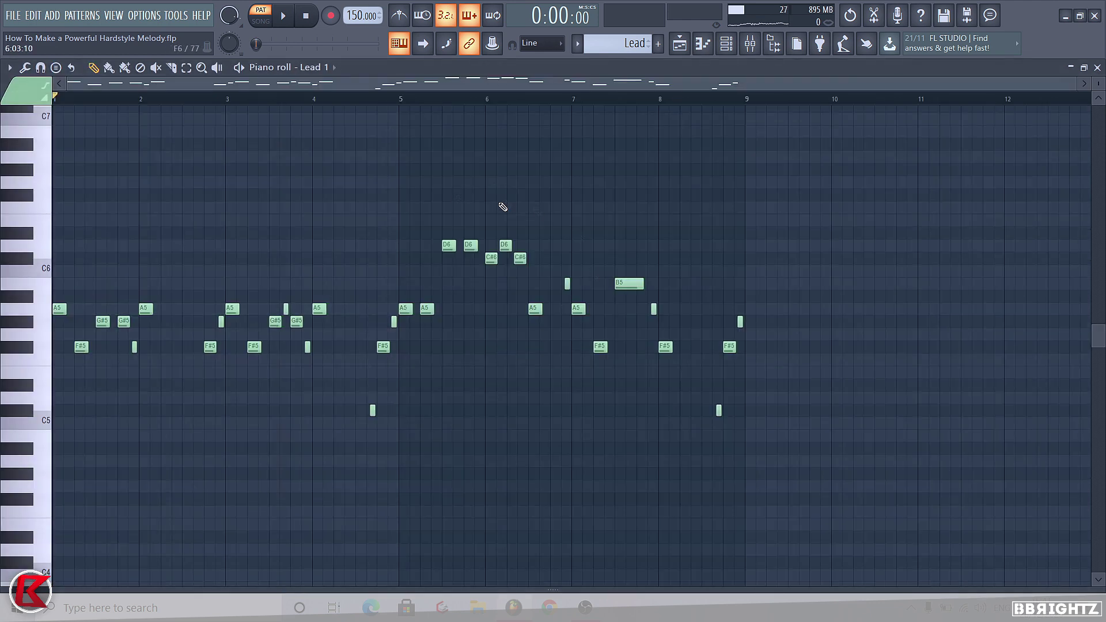
pyautogui.click(726, 44)
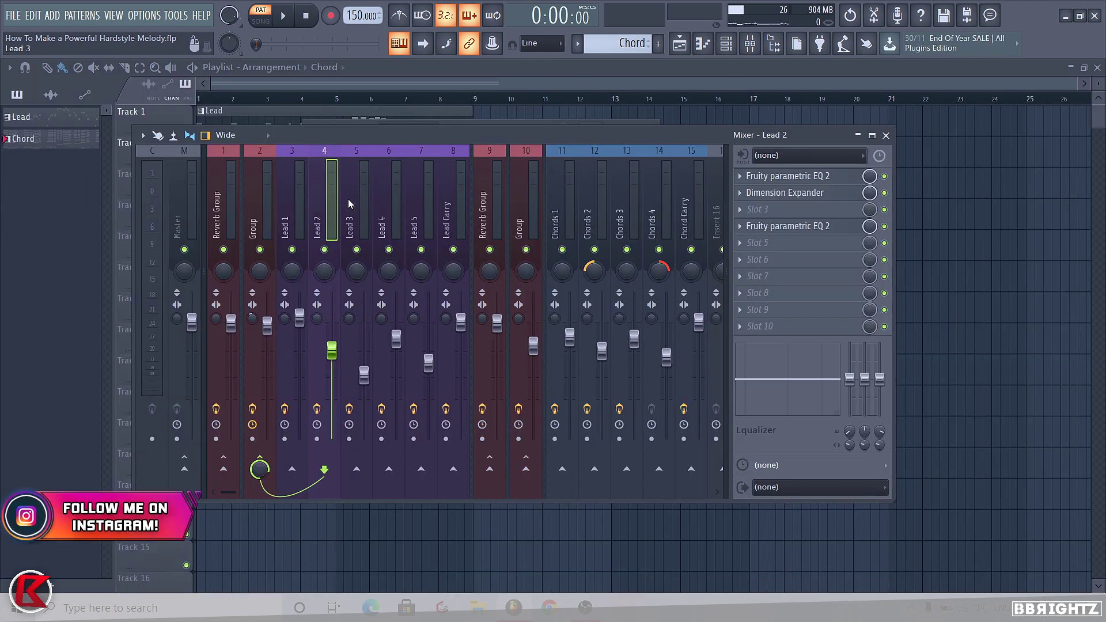
# Step: Review the effect chains on the Group, Lead 2, Lead 3 and Lead 1 mixer tracks
pyautogui.moveTo(319, 228)
pyautogui.mouseDown()
pyautogui.moveTo(428, 229)
pyautogui.moveTo(337, 232)
pyautogui.mouseUp()
pyautogui.moveTo(420, 220); pyautogui.dragTo(327, 222)
pyautogui.click(259, 213)
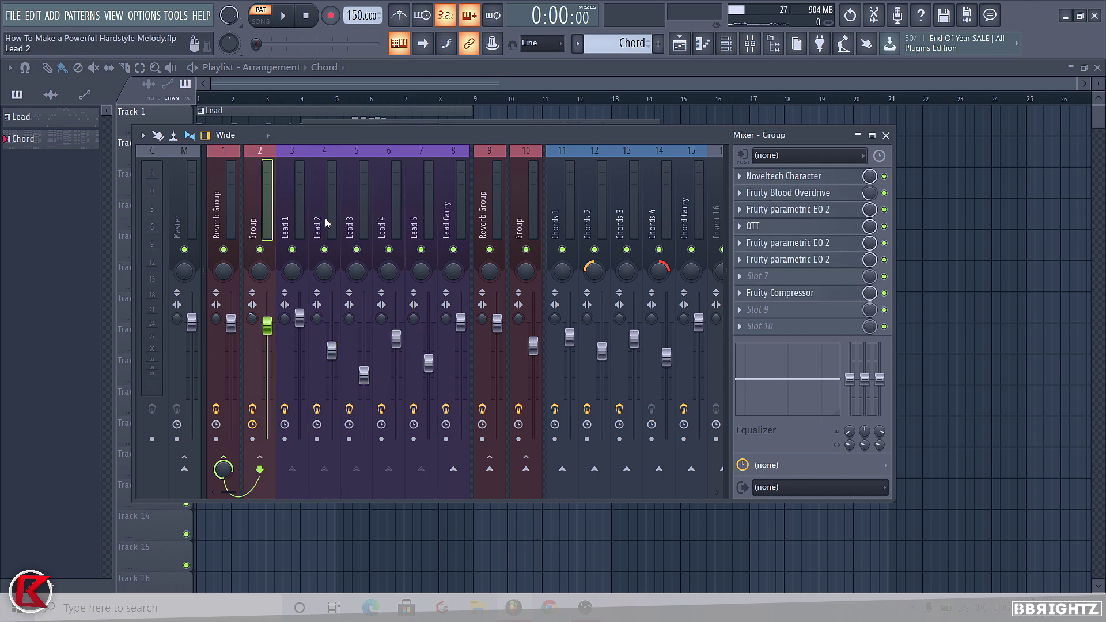
pyautogui.click(333, 223)
pyautogui.click(354, 220)
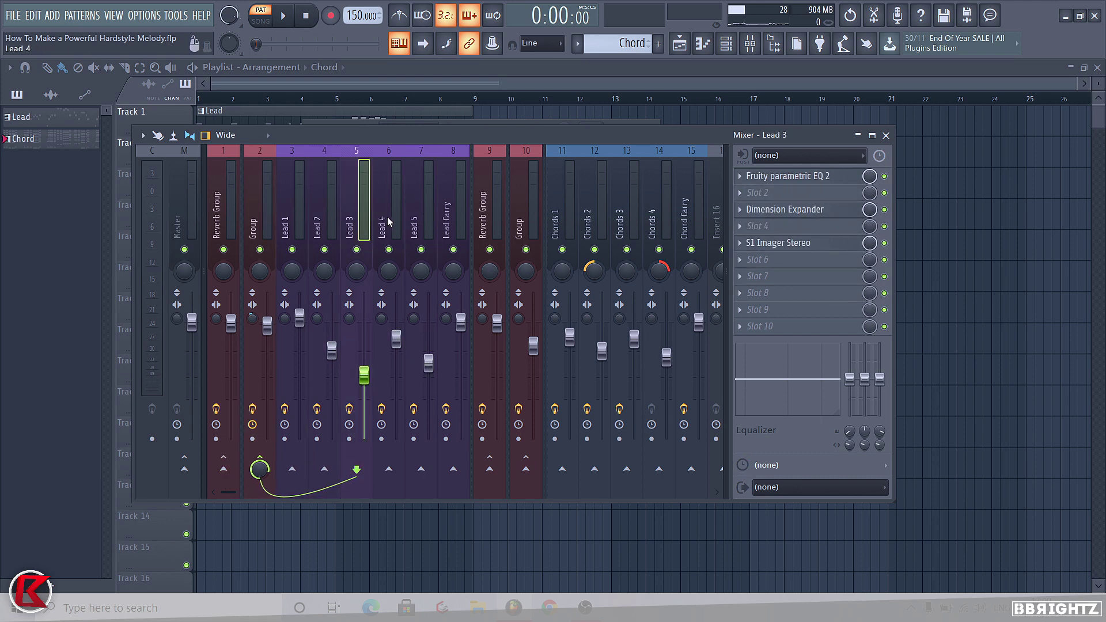
pyautogui.click(294, 212)
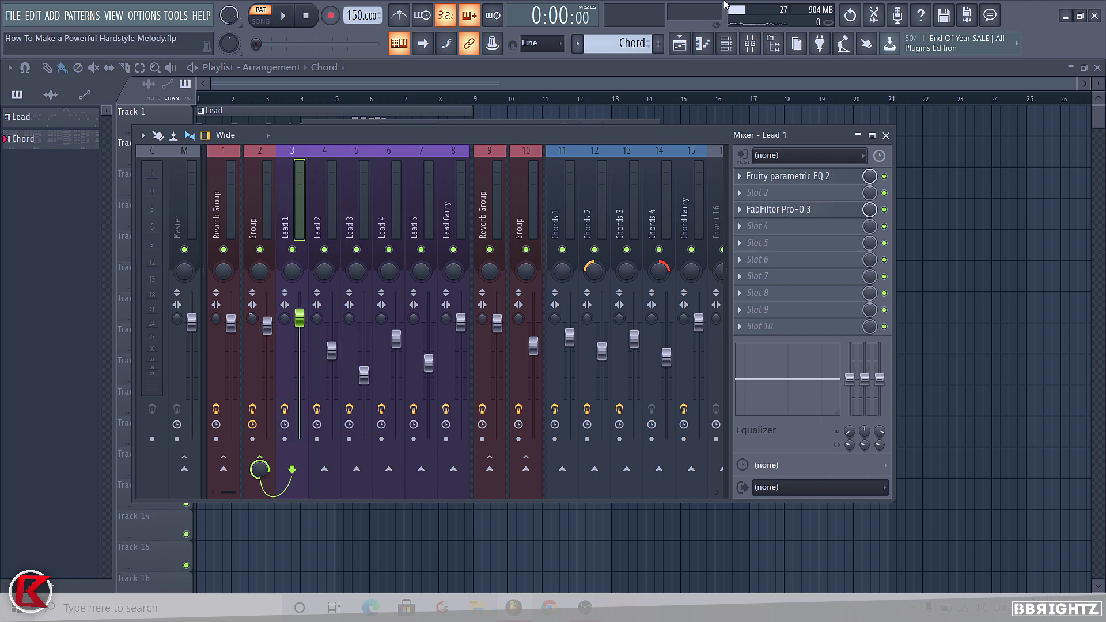
# Step: Switch to the Lead pattern and solo the Lead 1 track with Lead 5 and Lead Carry also unmuted
pyautogui.scroll(1, 619, 43)
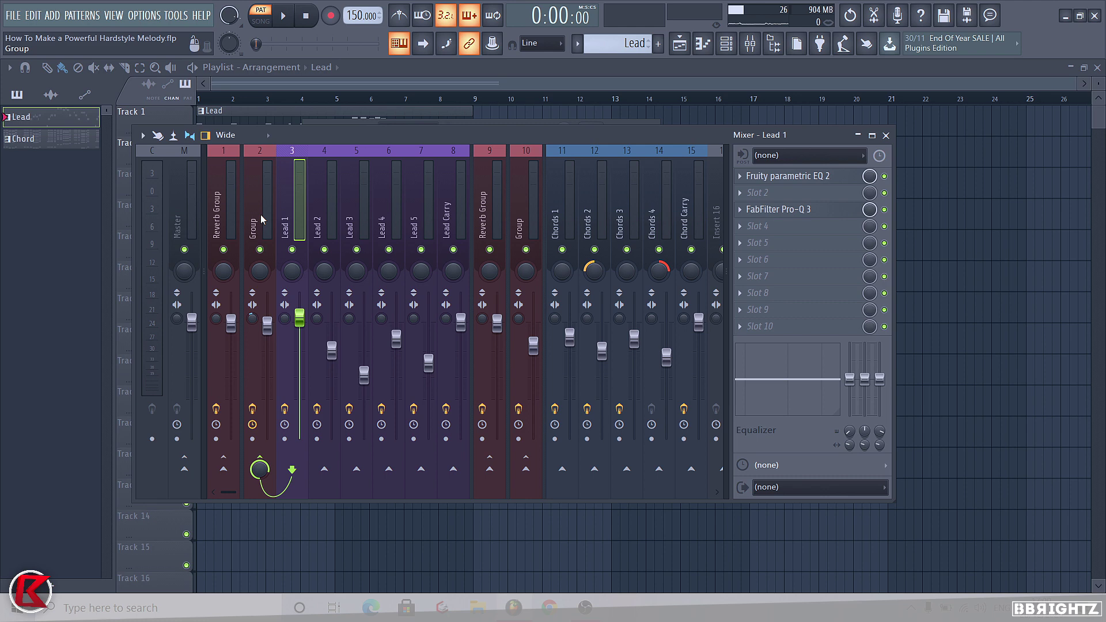
pyautogui.rightClick(292, 249)
pyautogui.click(454, 257)
pyautogui.click(421, 250)
pyautogui.click(453, 249)
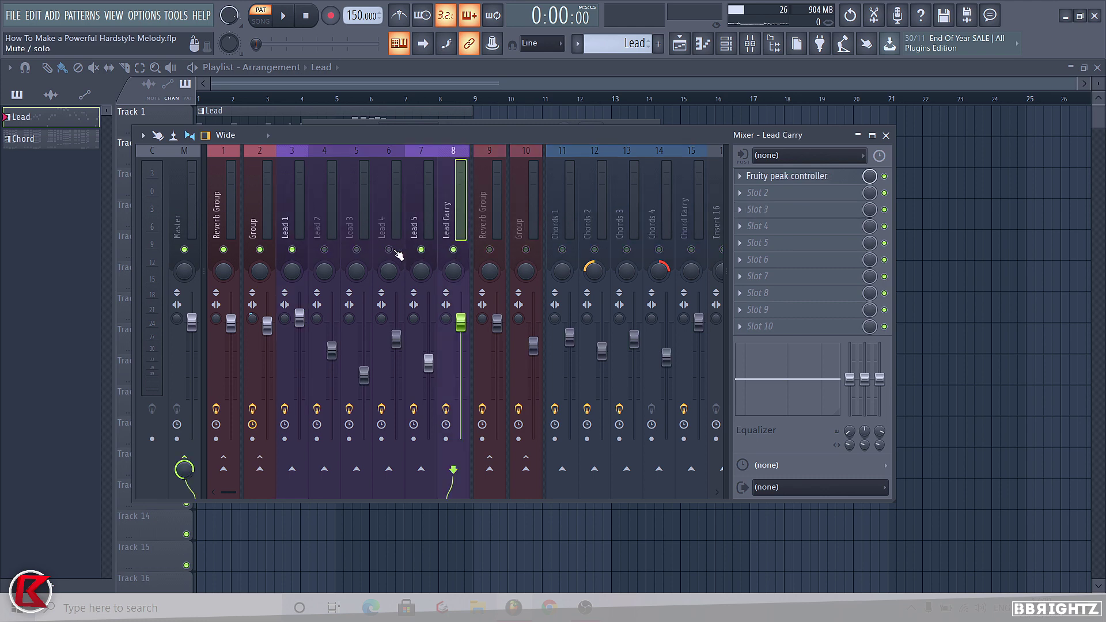
# Step: Solo the Lead 2 track and step through the effect chains between the Reverb Group and Lead 3 tracks
pyautogui.rightClick(324, 250)
pyautogui.click(334, 230)
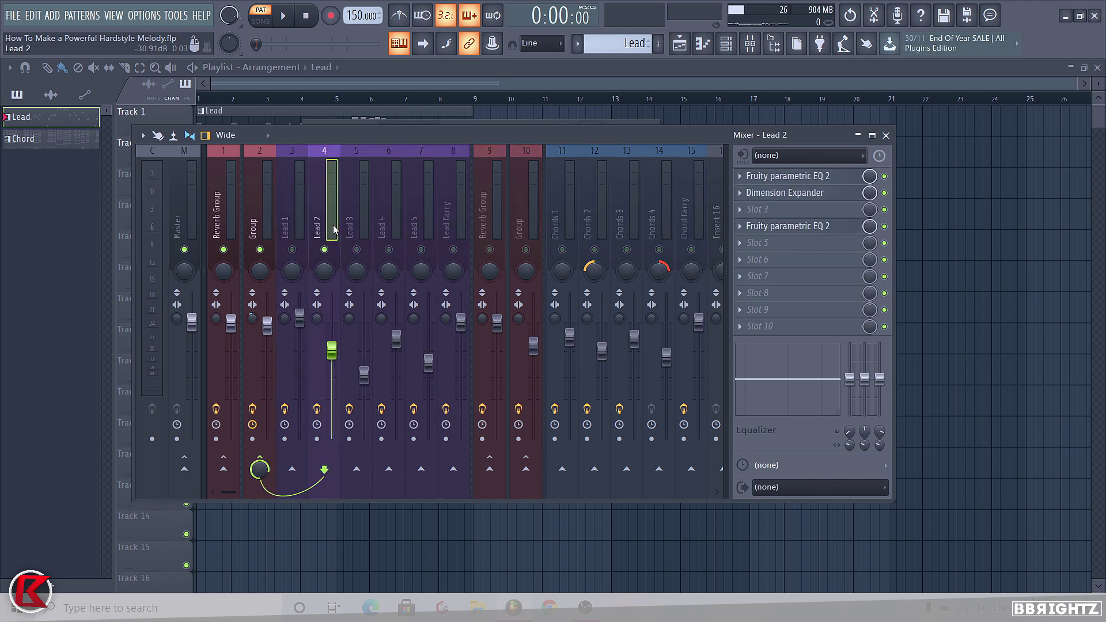
pyautogui.press('Left')
pyautogui.press('Left')
pyautogui.press('Left')
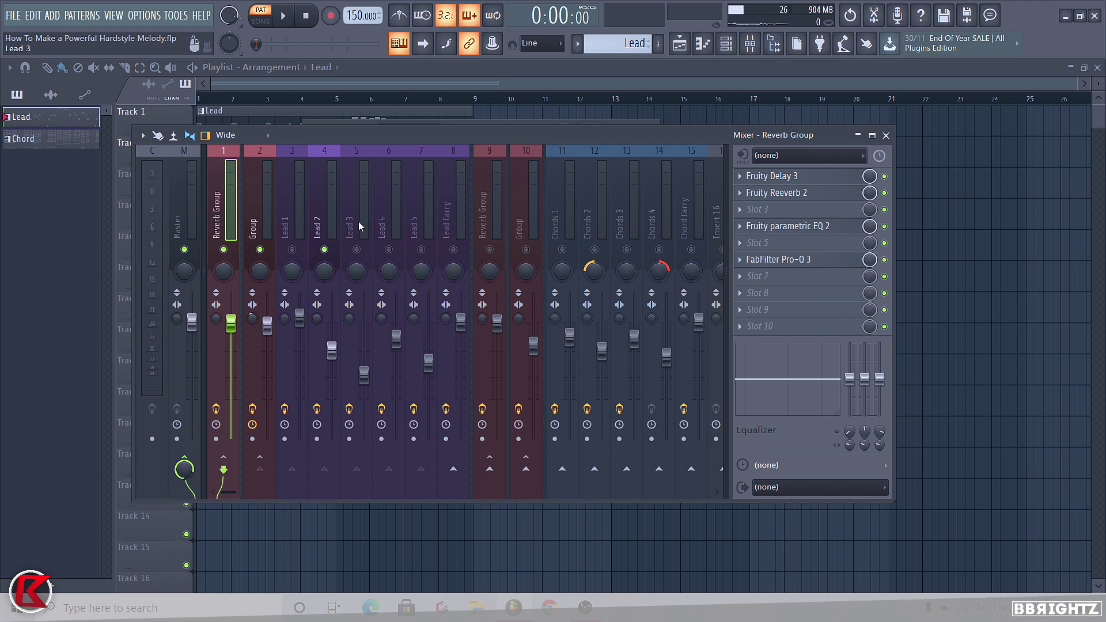
pyautogui.press('Right')
pyautogui.press('Right')
pyautogui.press('Right')
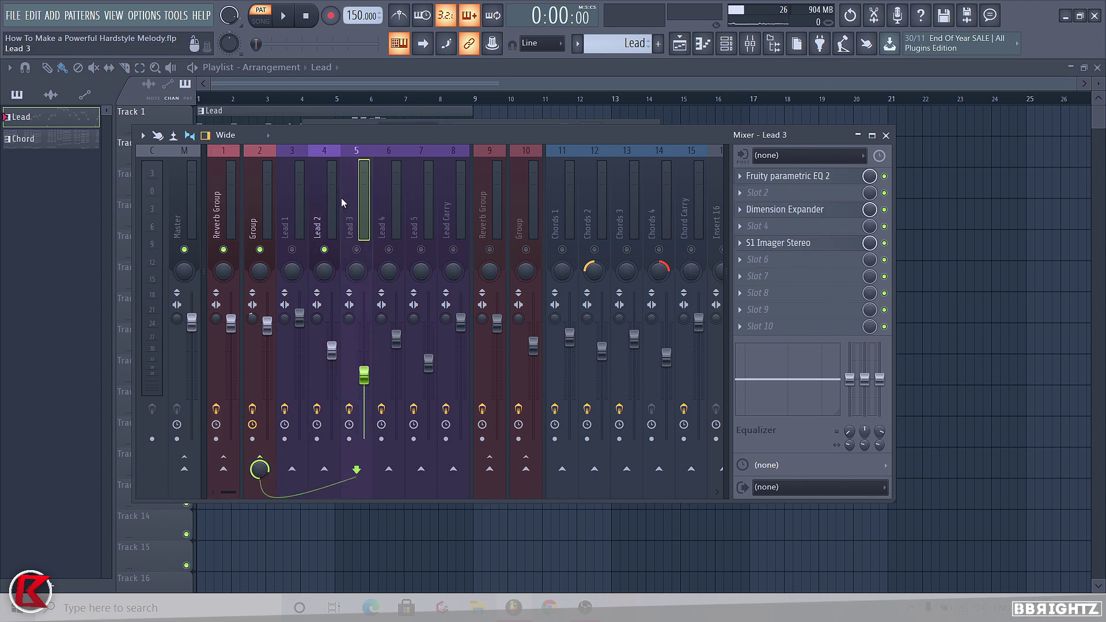
# Step: Play the Lead pattern while soloing Lead 3, Lead 4 and Lead 5 in turn, and restore all mixer tracks
pyautogui.press('space')
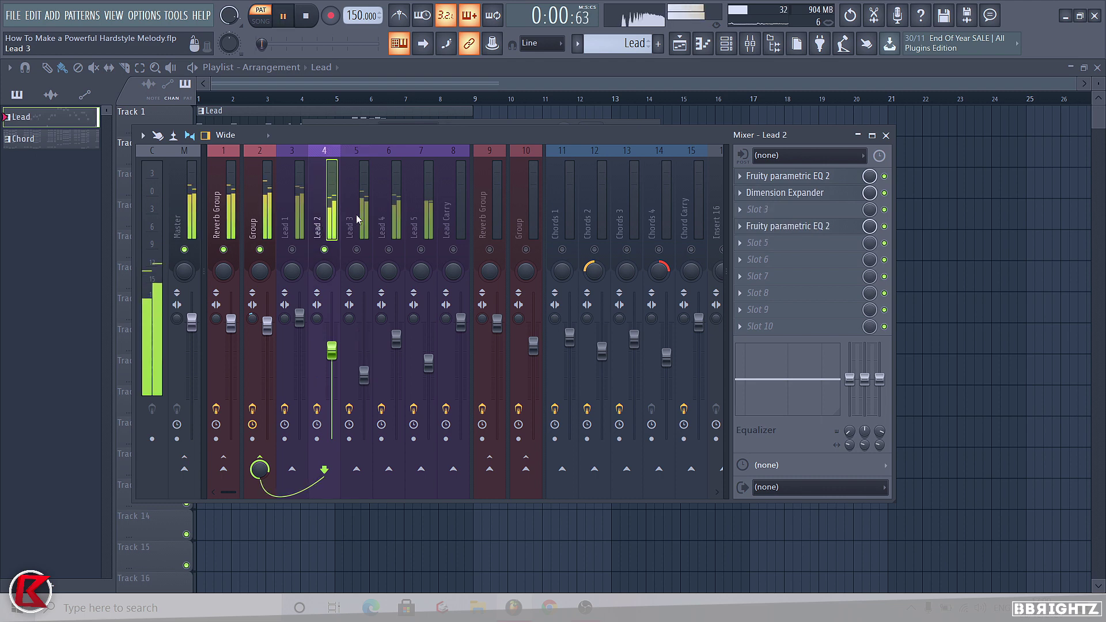
pyautogui.rightClick(357, 249)
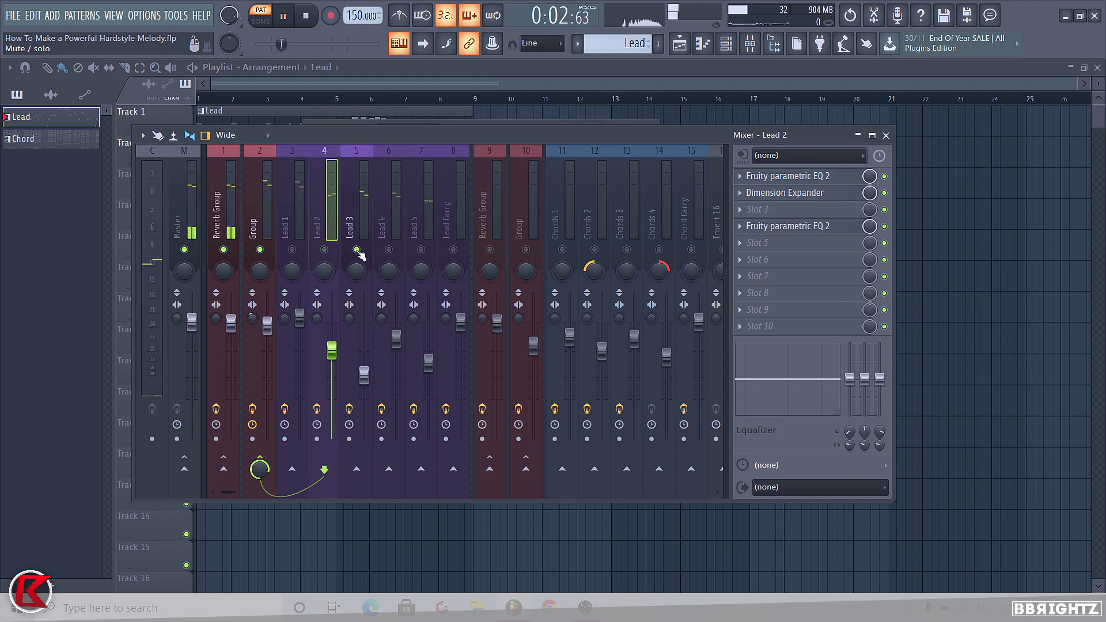
pyautogui.rightClick(389, 249)
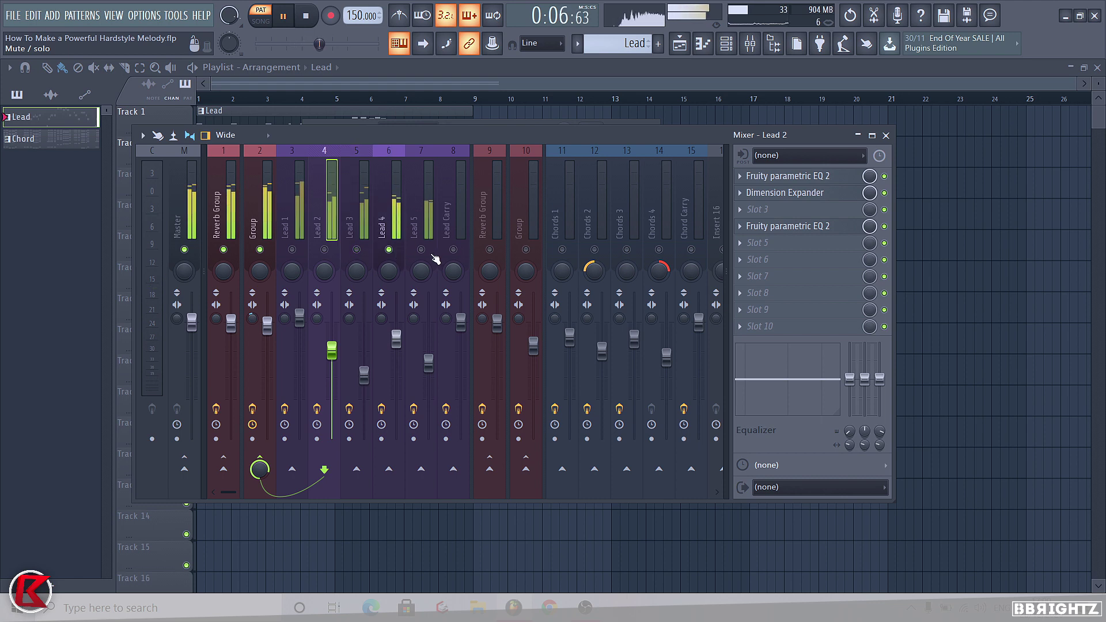
pyautogui.rightClick(421, 249)
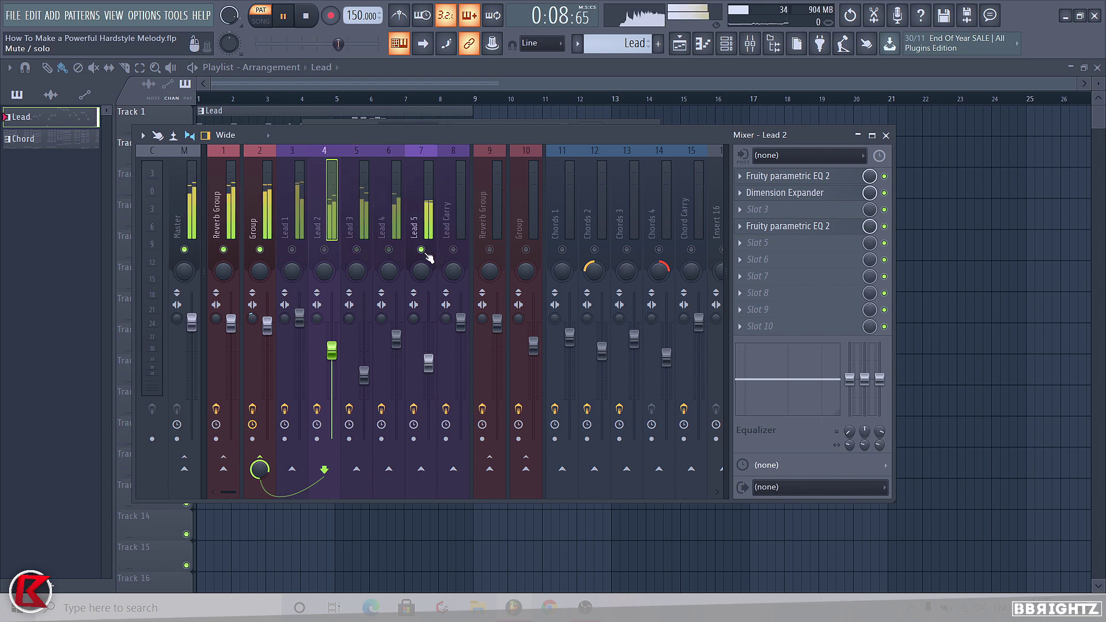
pyautogui.rightClick(425, 254)
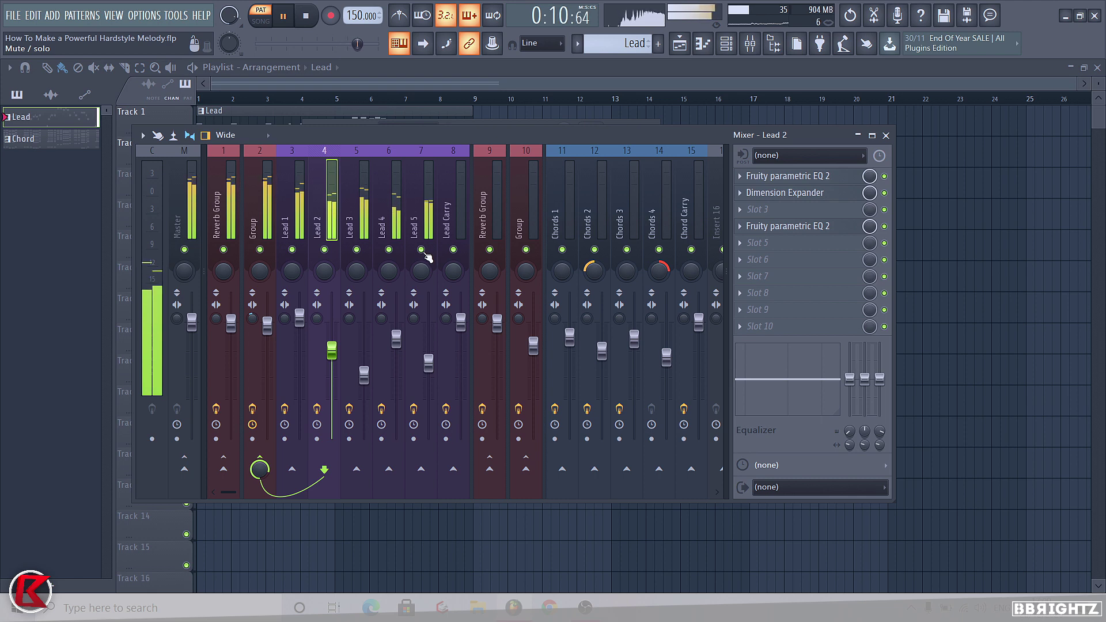
pyautogui.press('space')
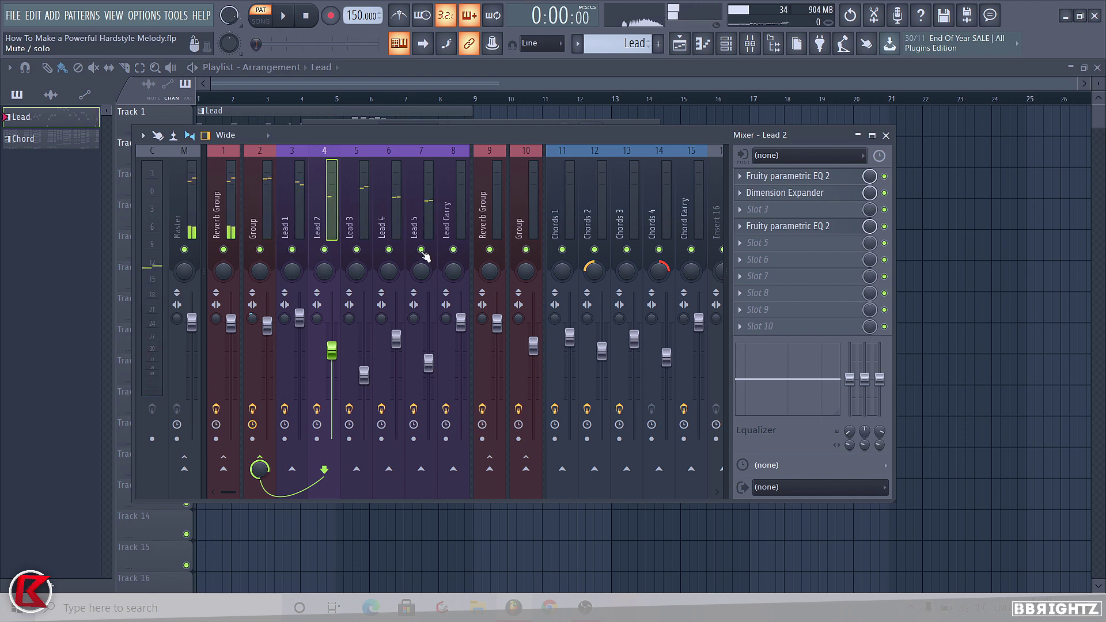
# Step: Check the lead Group track's effects, audition Lead 1 soloed through them, and restore all mixer tracks
pyautogui.click(236, 185)
pyautogui.click(261, 207)
pyautogui.rightClick(292, 250)
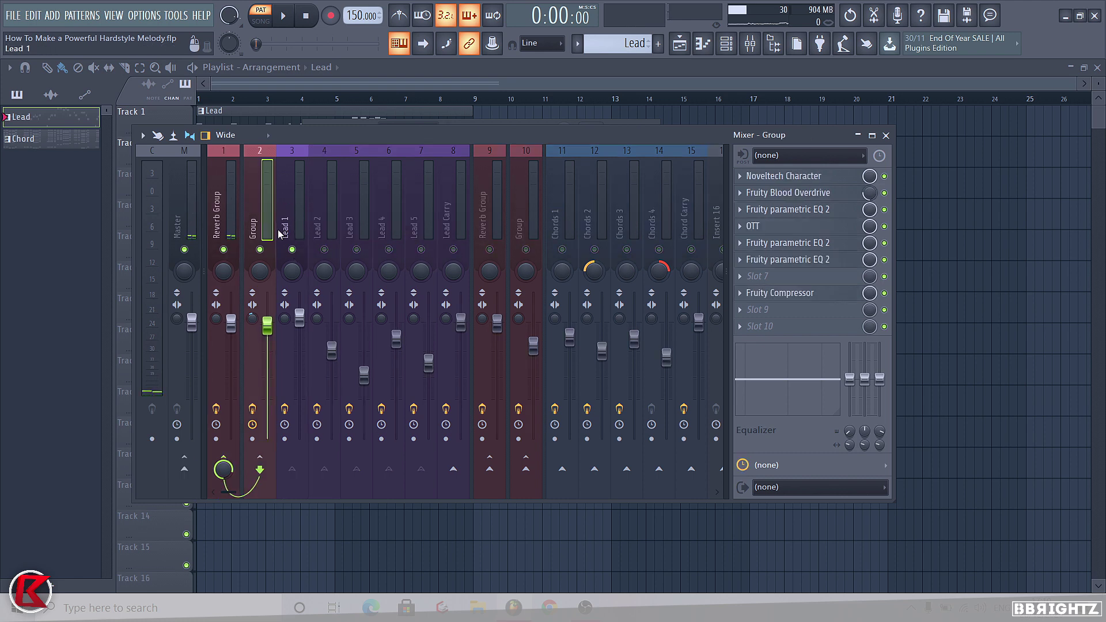
pyautogui.press('space')
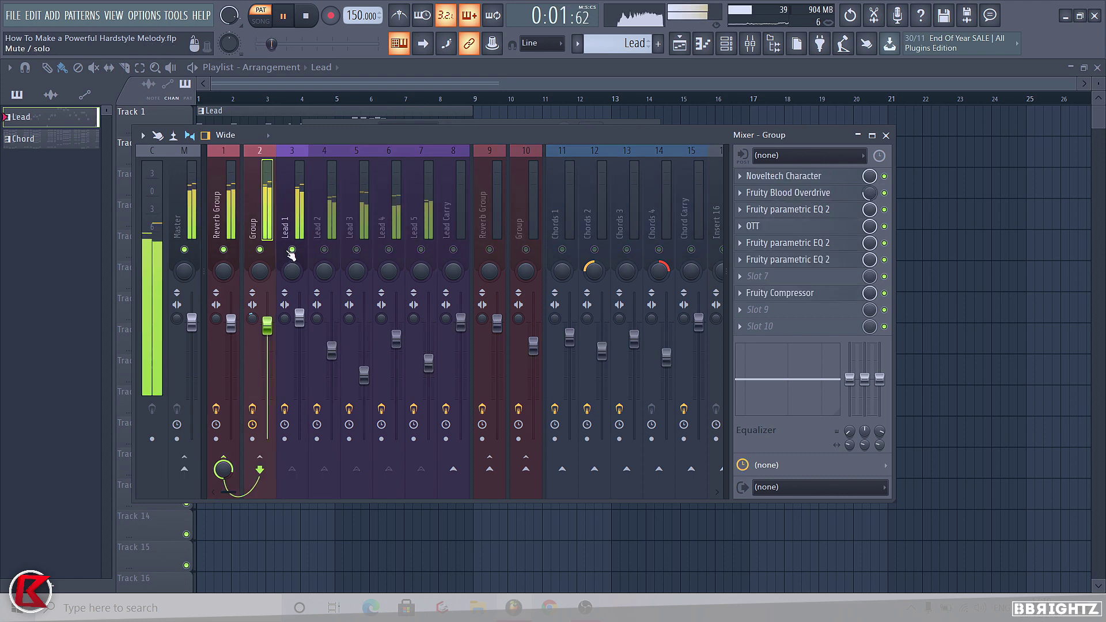
pyautogui.press('space')
pyautogui.rightClick(292, 250)
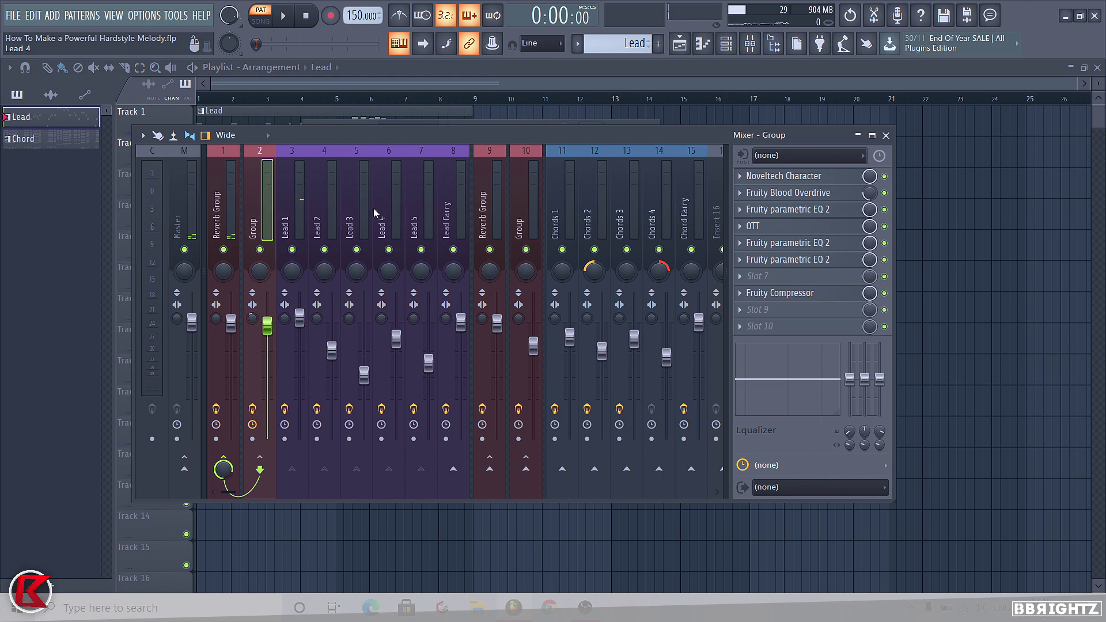
# Step: Review the chords' Reverb Group and Group tracks alongside the Chords 2 and Lead Carry mixer tracks
pyautogui.click(455, 213)
pyautogui.click(488, 213)
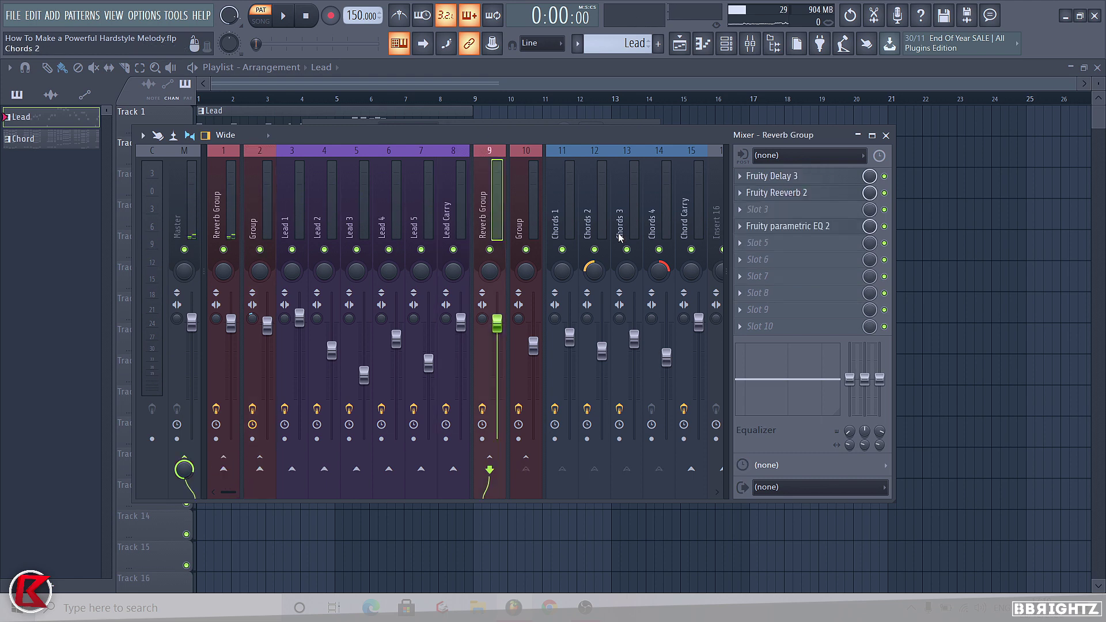
pyautogui.click(589, 223)
pyautogui.click(523, 221)
pyautogui.click(456, 218)
pyautogui.click(592, 219)
pyautogui.click(525, 219)
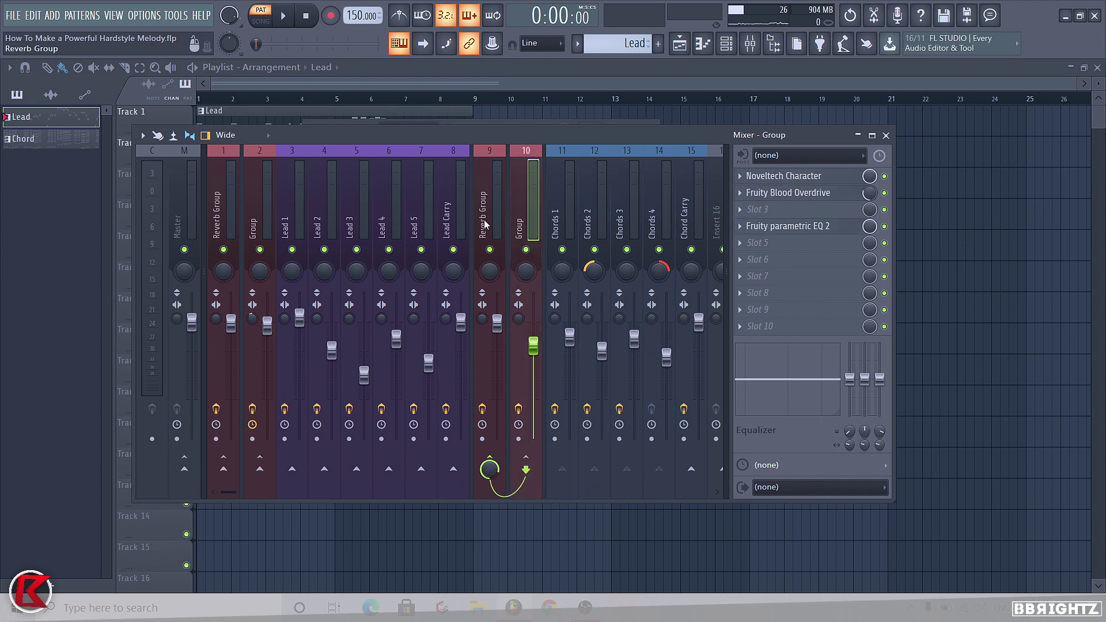
pyautogui.click(419, 206)
pyautogui.click(514, 201)
# Step: Switch to the Chord pattern in the channel rack and audition the Chords 1 channel soloed
pyautogui.press('F6')
pyautogui.scroll(-1, 593, 43)
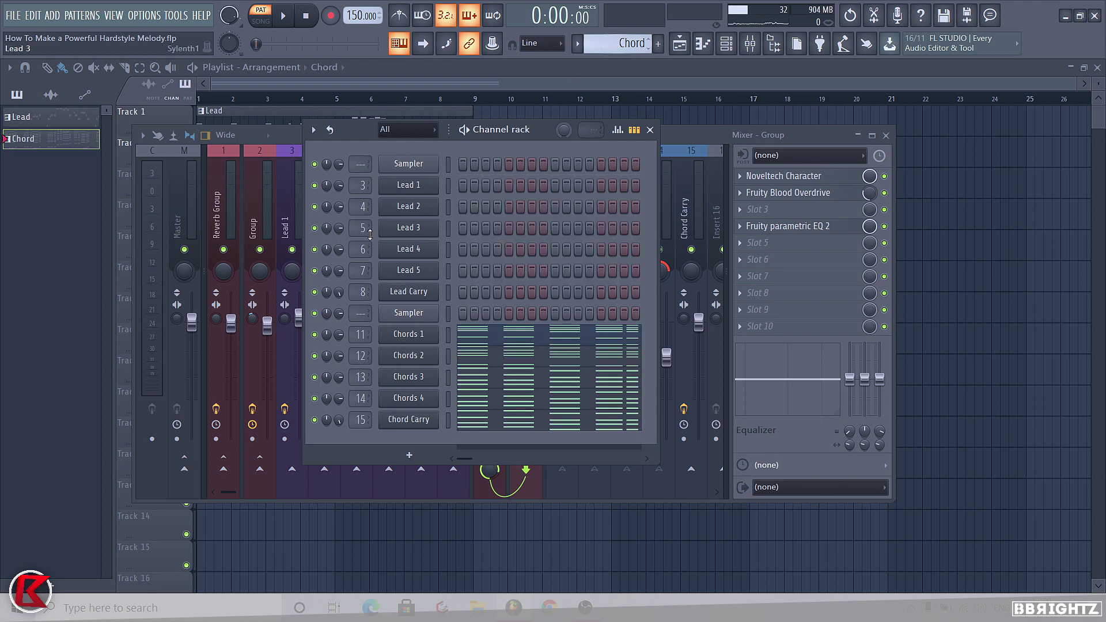
pyautogui.press('space')
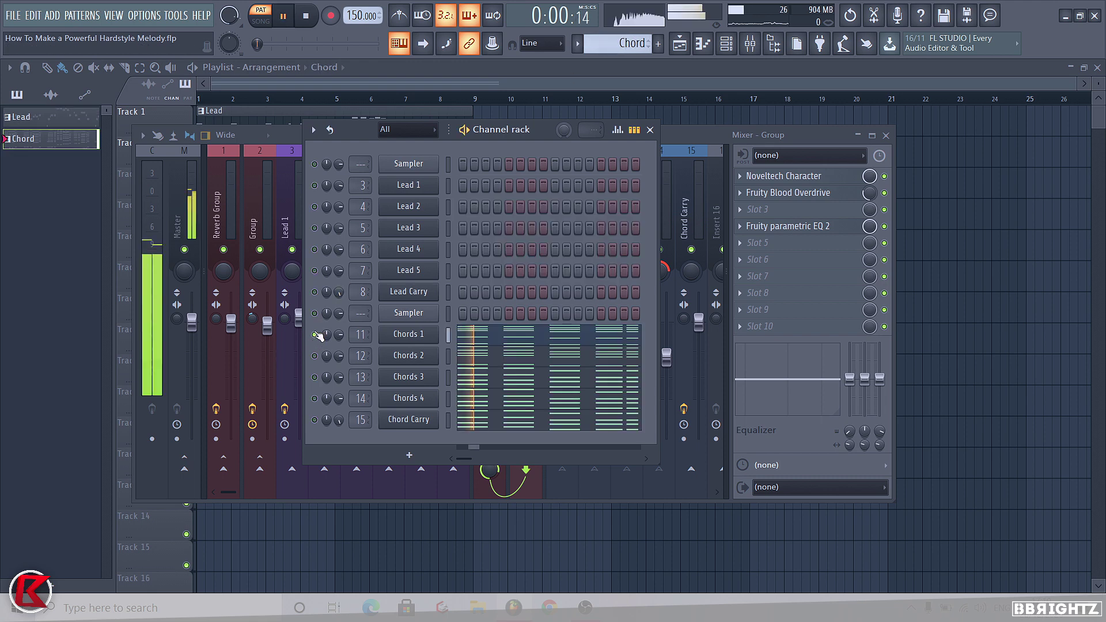
pyautogui.press('space')
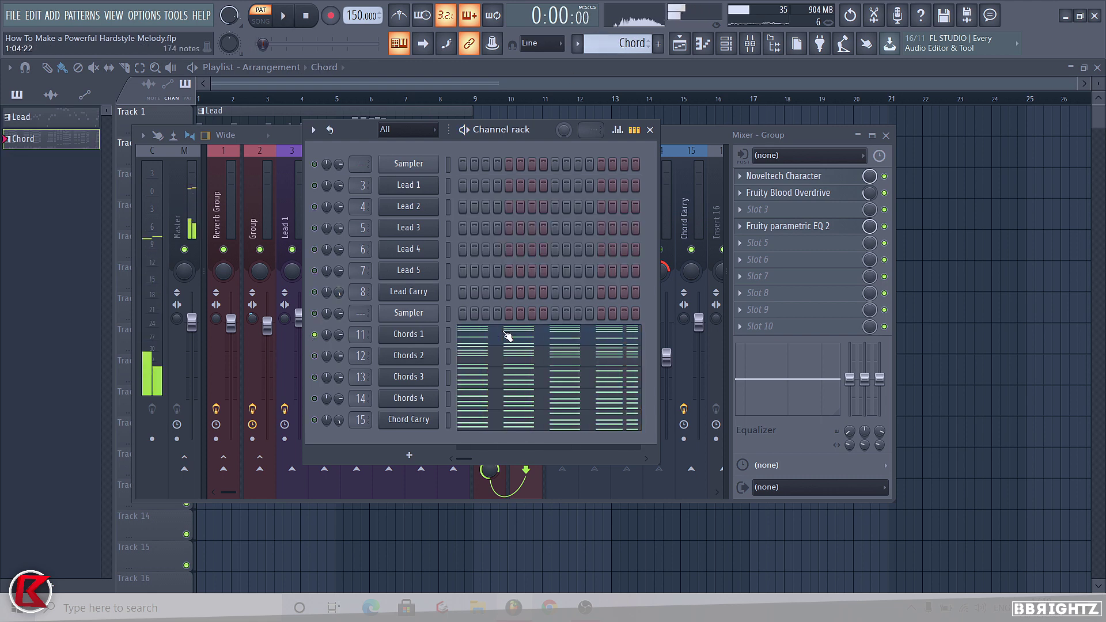
# Step: Check the Chords 1 synth's preset and its preset options, and play the Chord pattern with that layer soloed
pyautogui.click(424, 335)
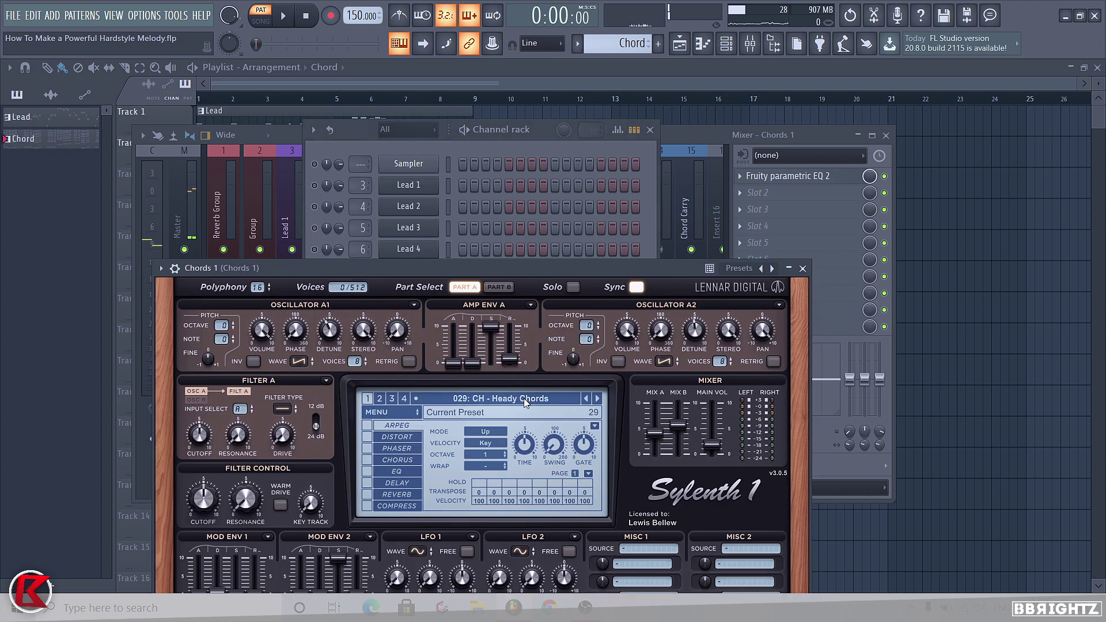
pyautogui.click(387, 411)
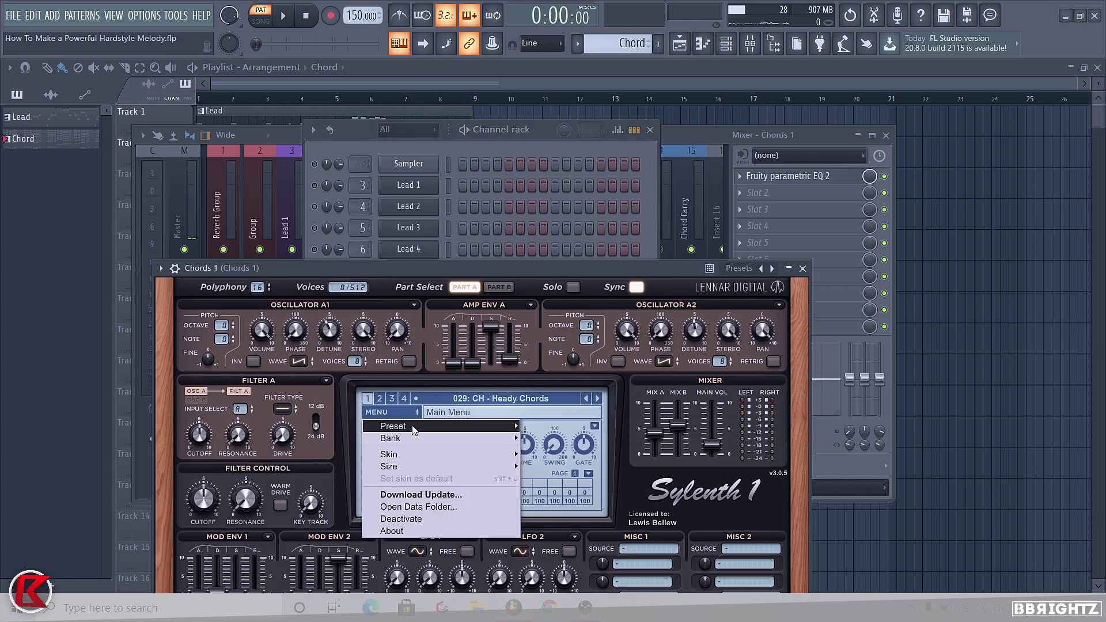
pyautogui.moveTo(413, 427)
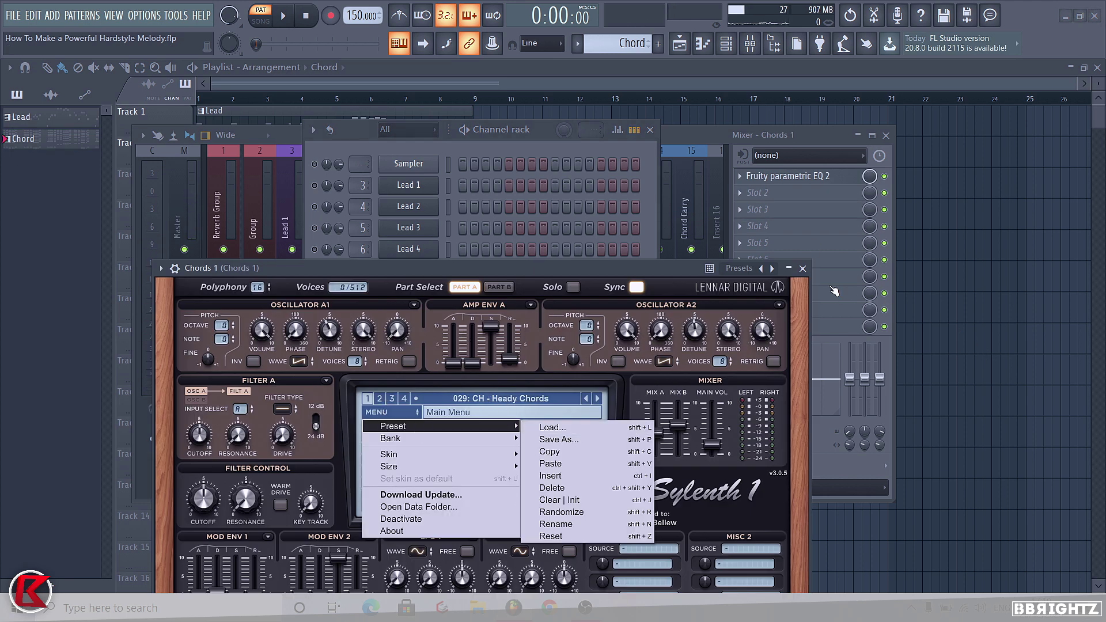
pyautogui.click(802, 269)
pyautogui.press('space')
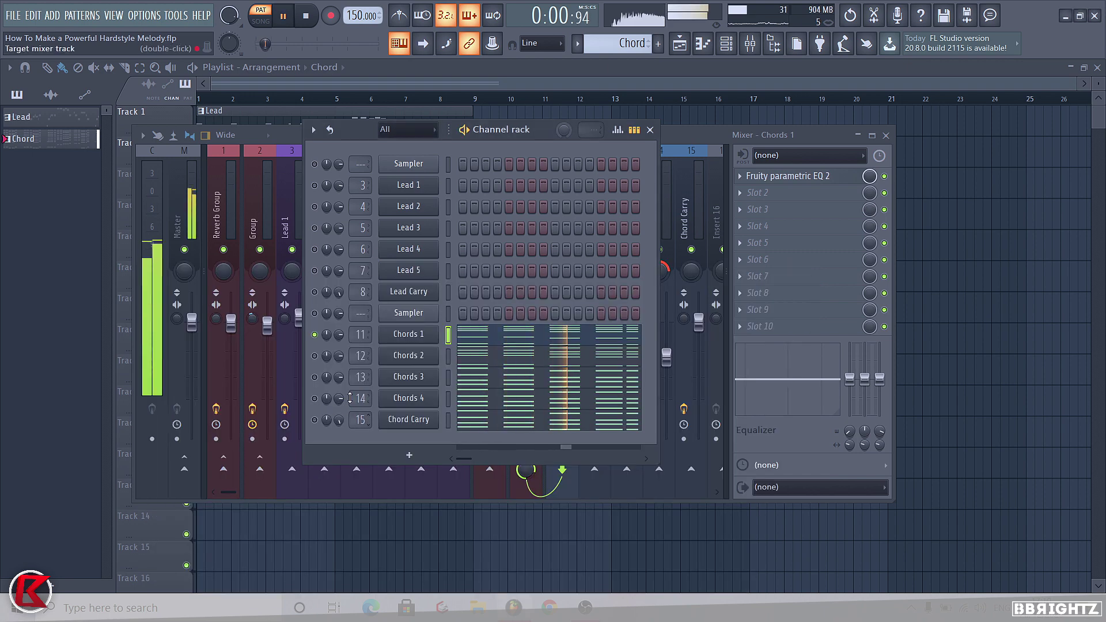
pyautogui.press('space')
# Step: Solo the Chords 2 channel, play the Chord pattern, and check its Sylenth1 preset
pyautogui.rightClick(315, 356)
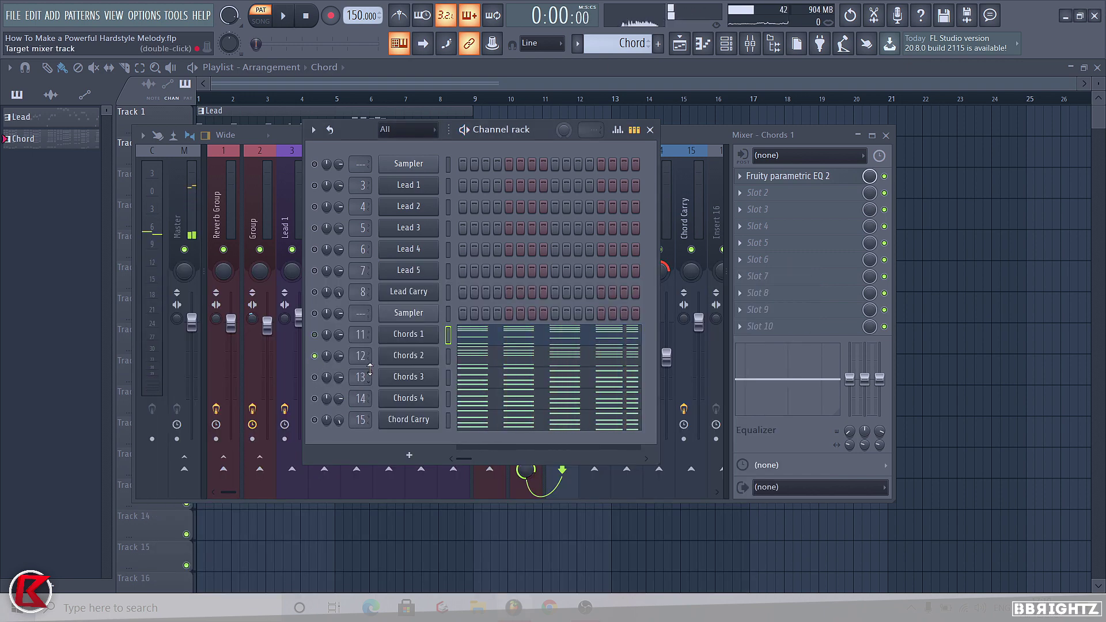
pyautogui.click(408, 355)
pyautogui.press('space')
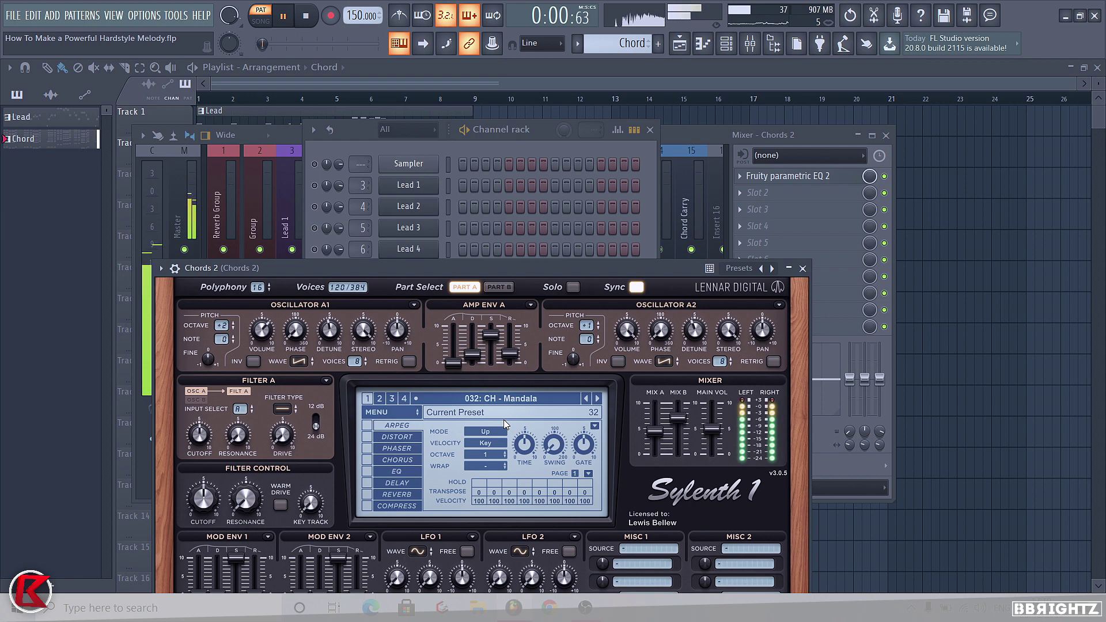
pyautogui.press('space')
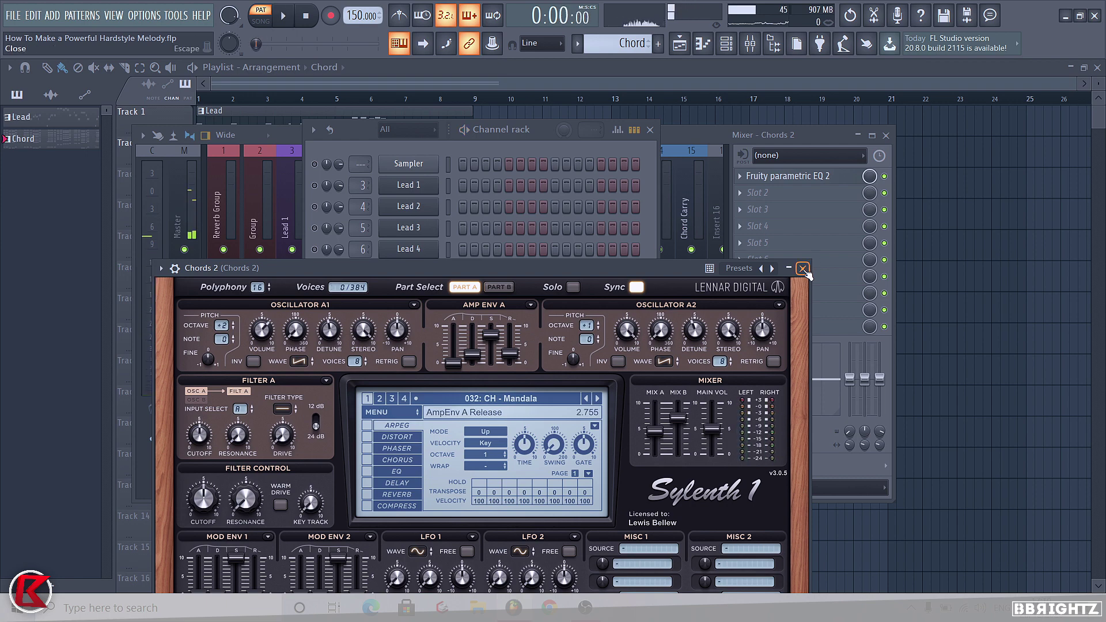
pyautogui.click(803, 269)
# Step: Inspect the Chords 3 Sylenth1 preset and its list of presets, view Part A, and audition the layer
pyautogui.click(407, 377)
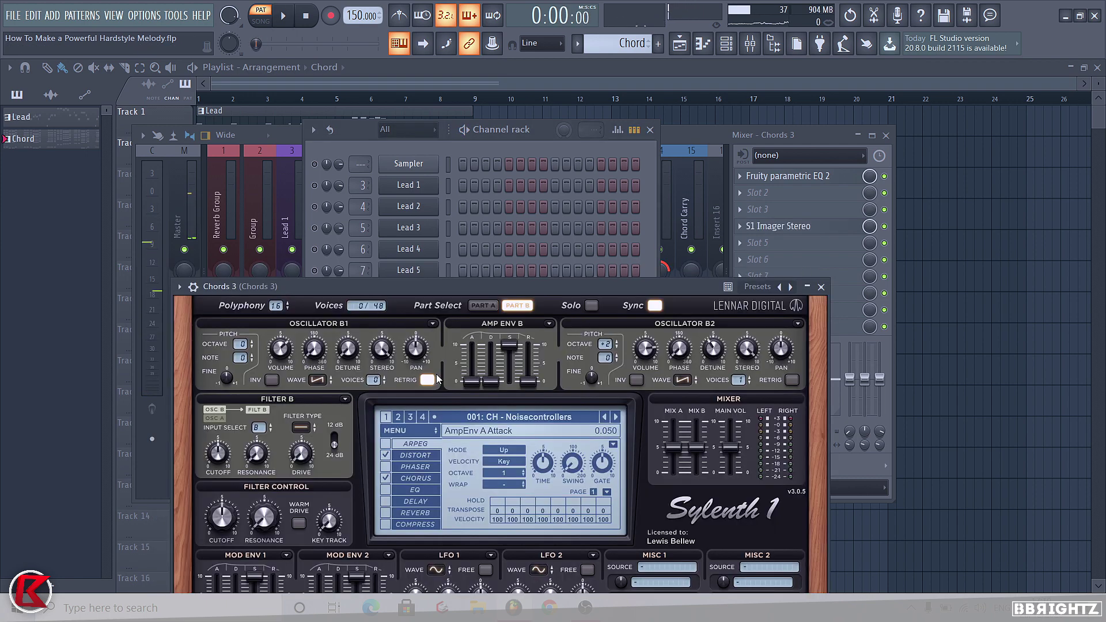
pyautogui.click(527, 418)
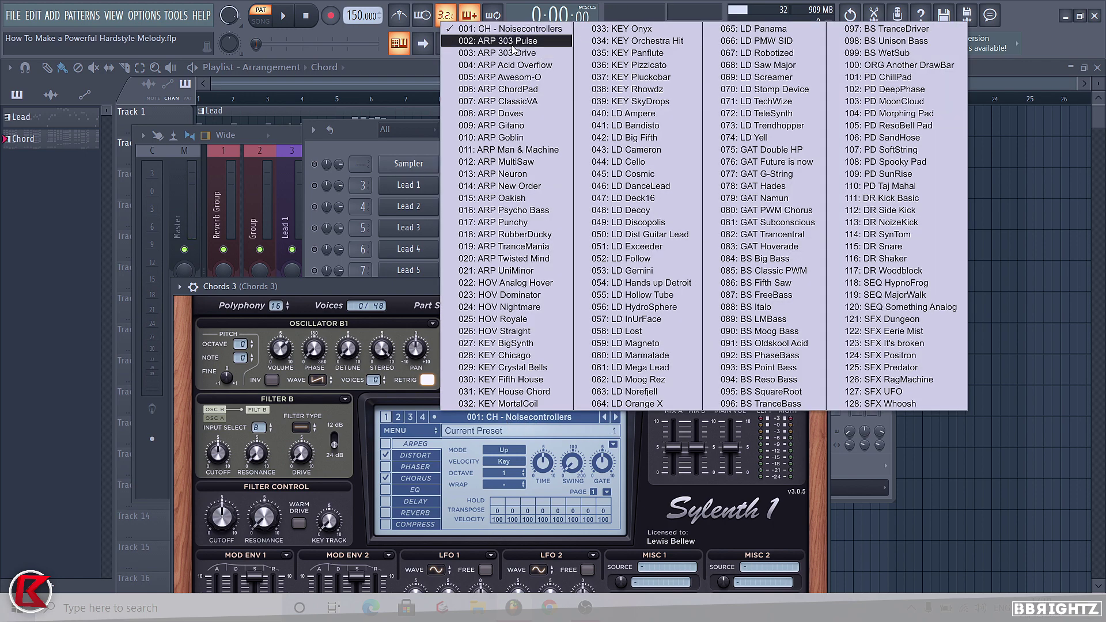
pyautogui.click(472, 428)
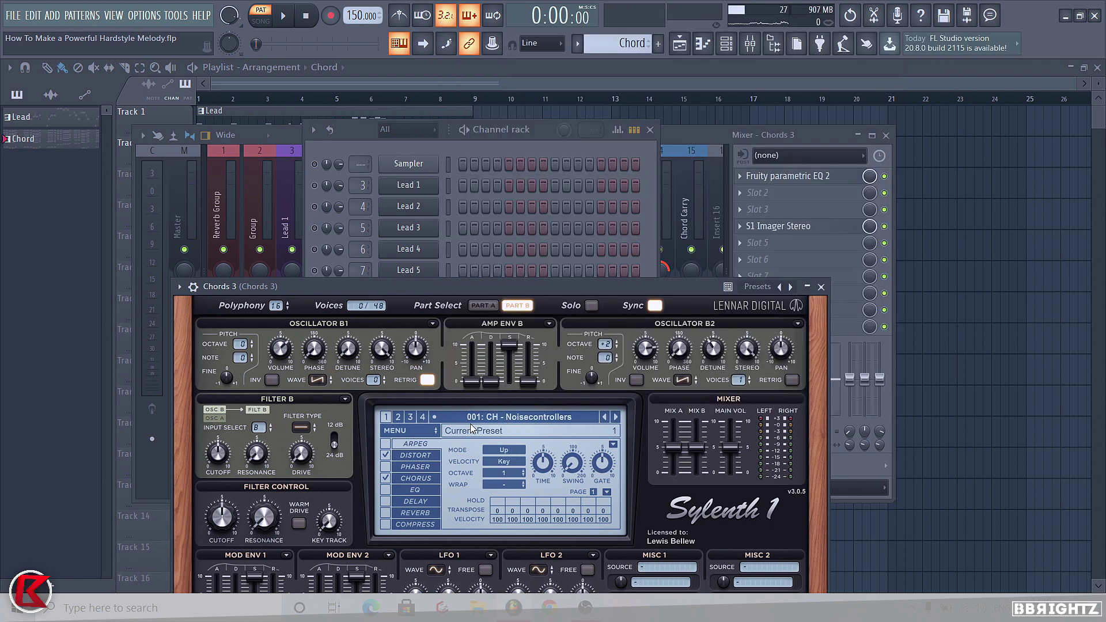
pyautogui.press('space')
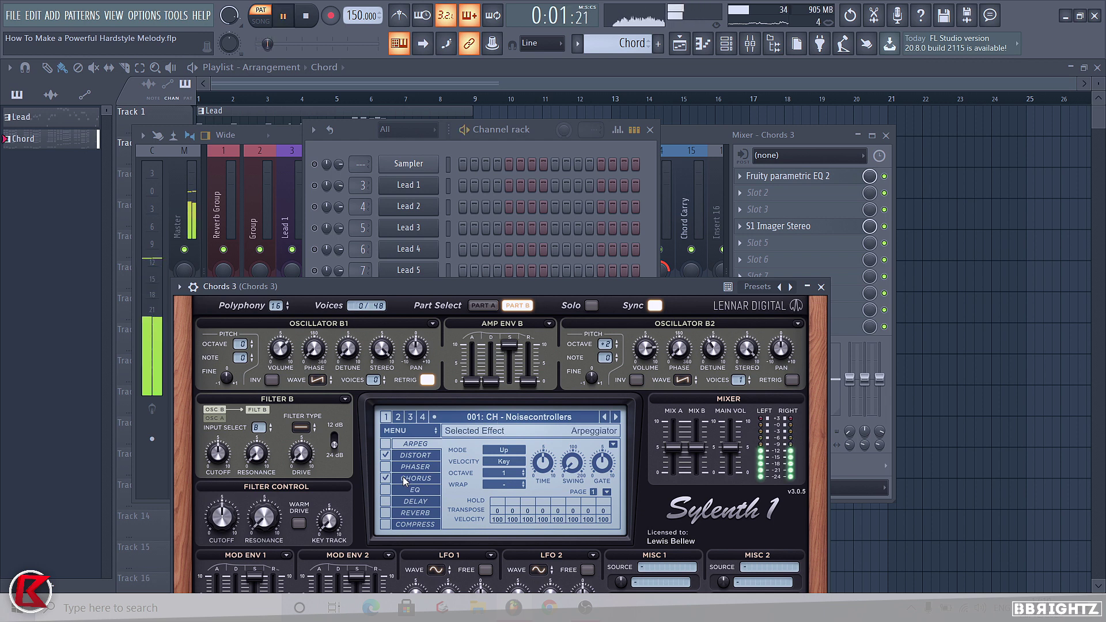
pyautogui.press('space')
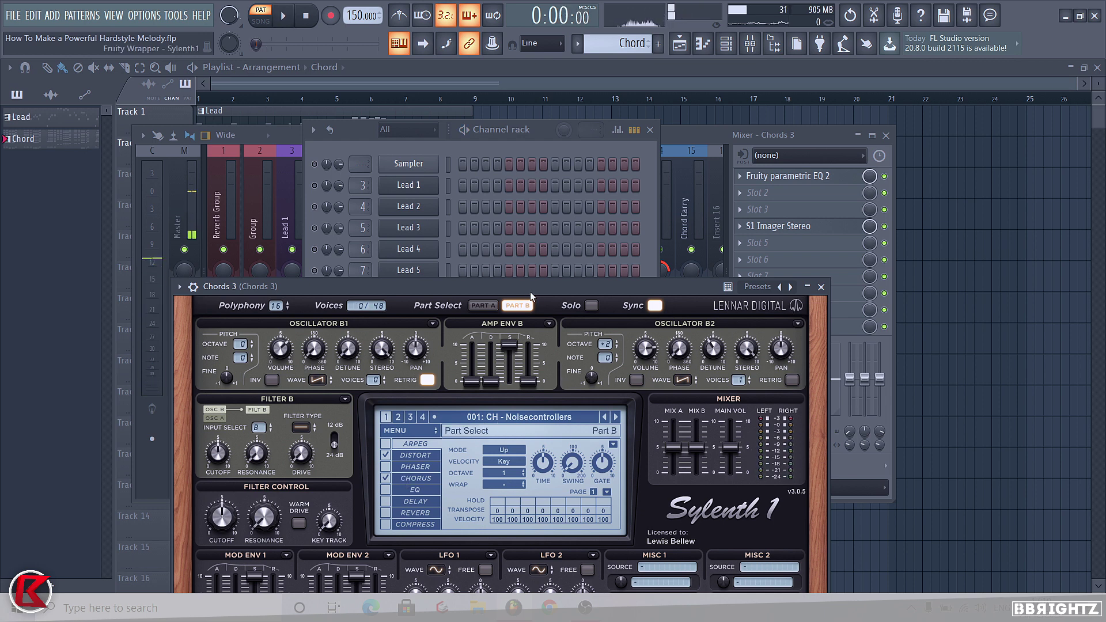
pyautogui.click(481, 305)
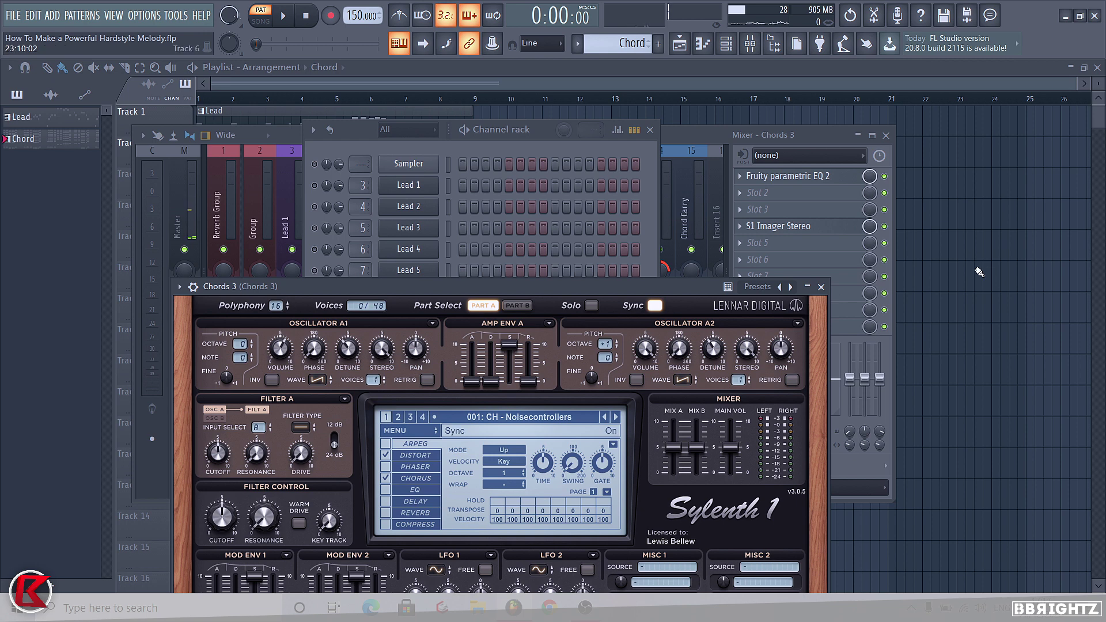
pyautogui.press('space')
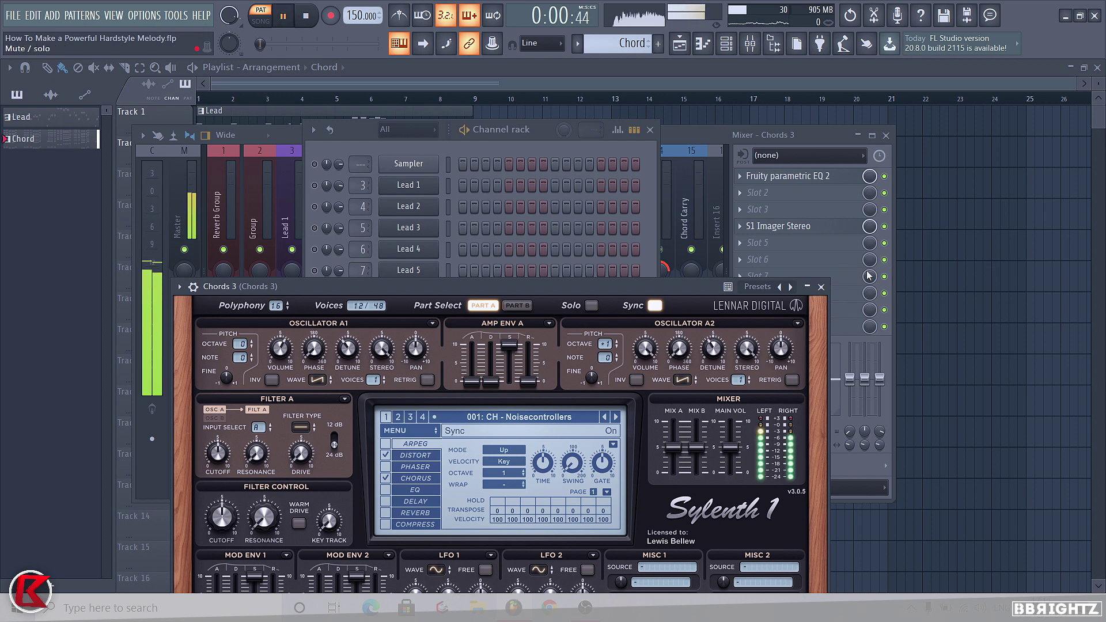
pyautogui.press('space')
pyautogui.click(821, 287)
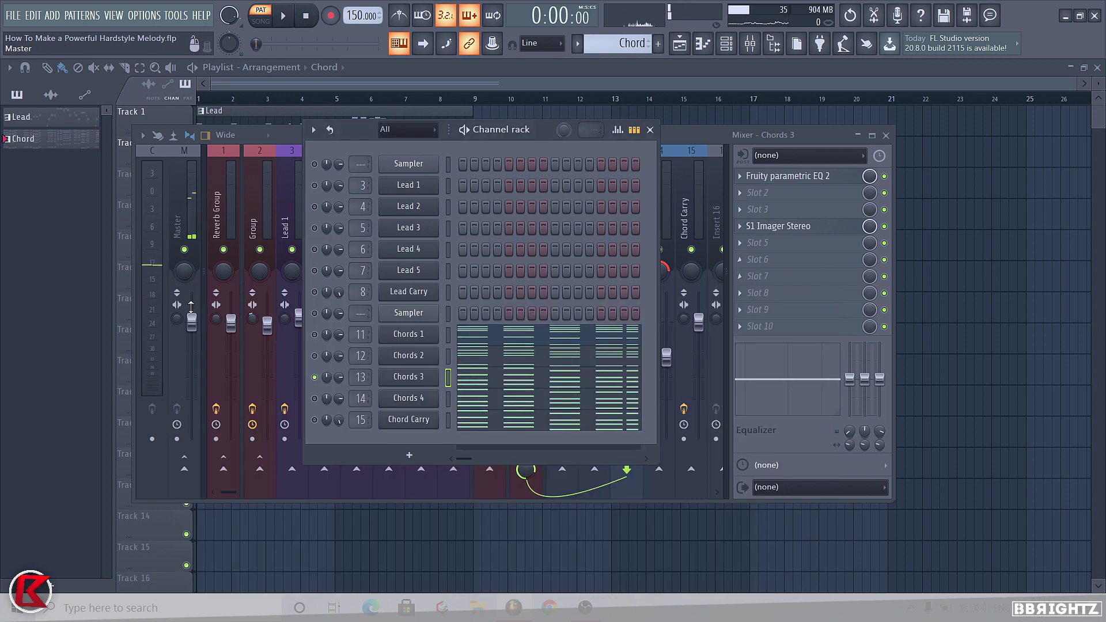
# Step: Inspect the Chords 4 Sylenth1 preset and its list of presets, audition the layer, and return to the mixer
pyautogui.click(439, 398)
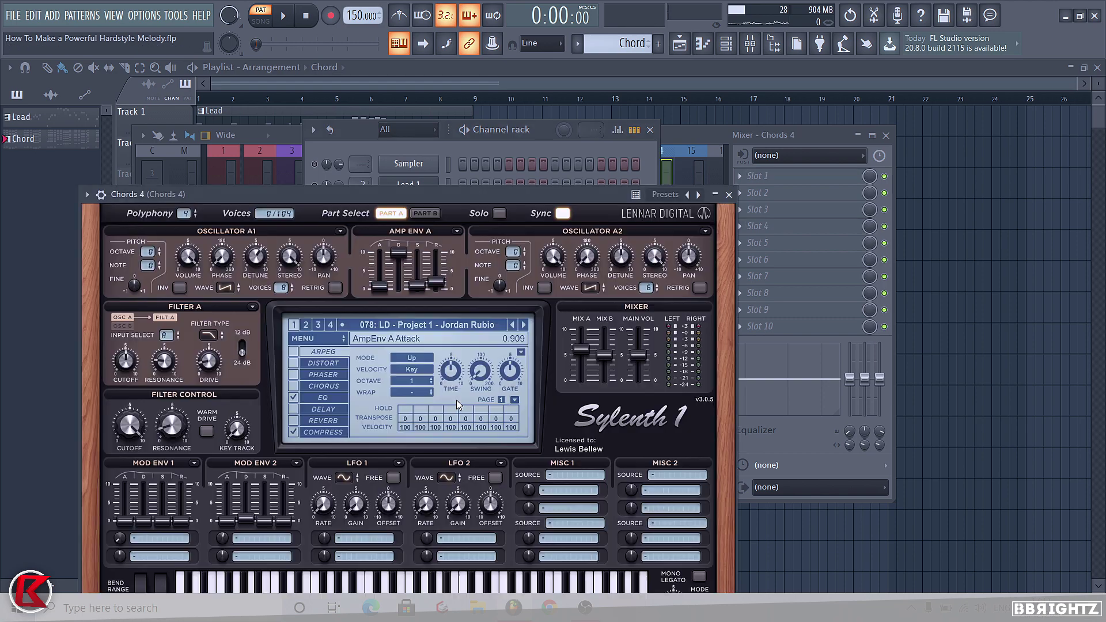
pyautogui.click(385, 326)
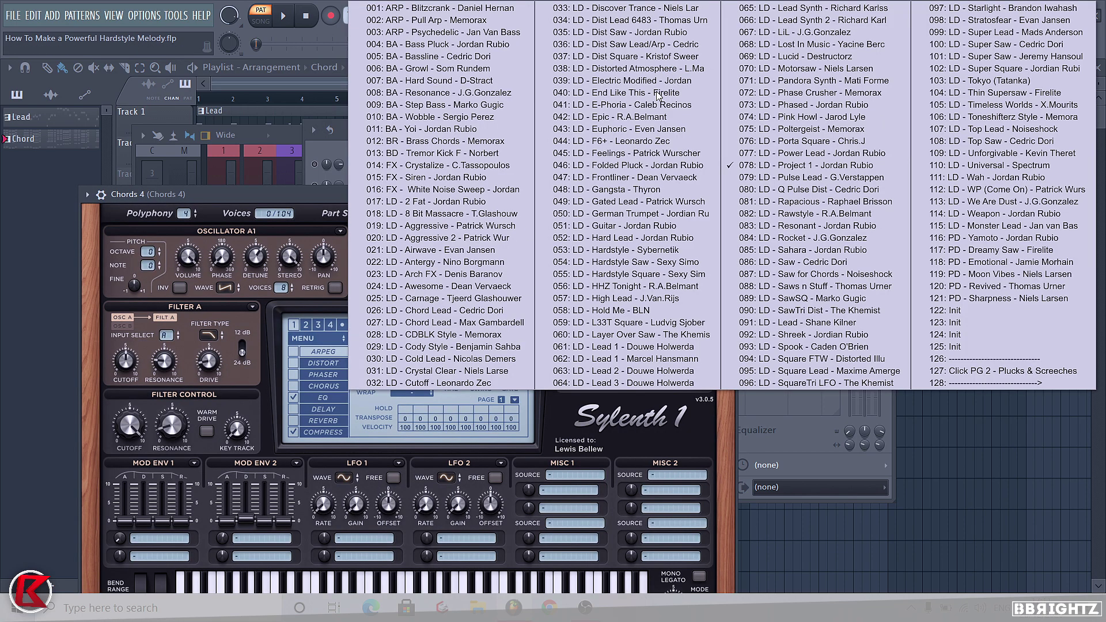
pyautogui.click(246, 190)
pyautogui.press('space')
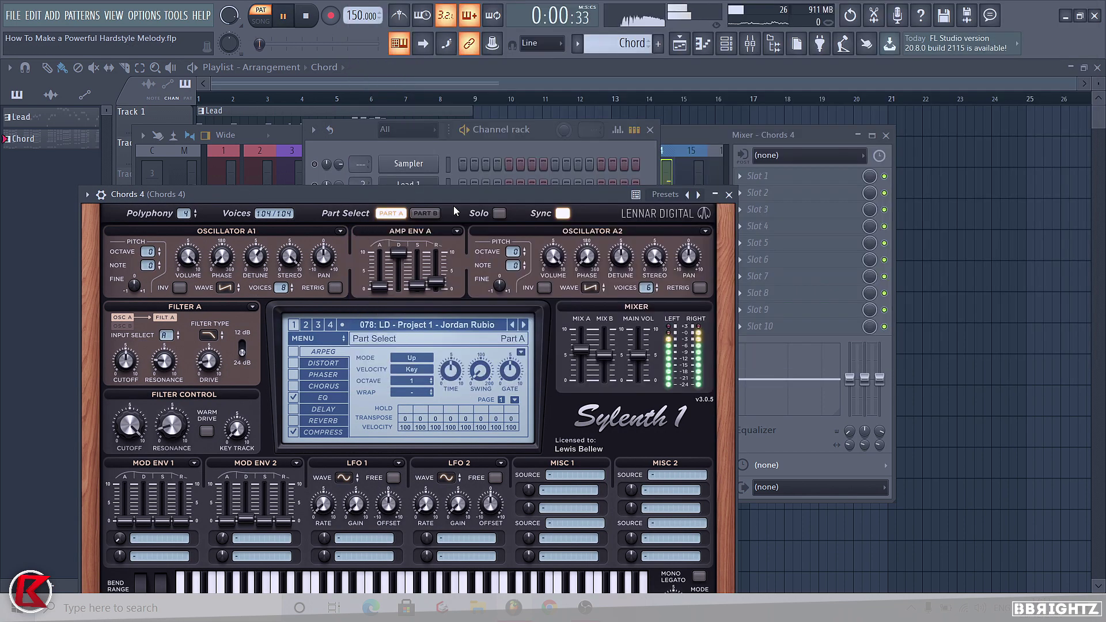
pyautogui.click(730, 195)
pyautogui.click(682, 139)
pyautogui.press('space')
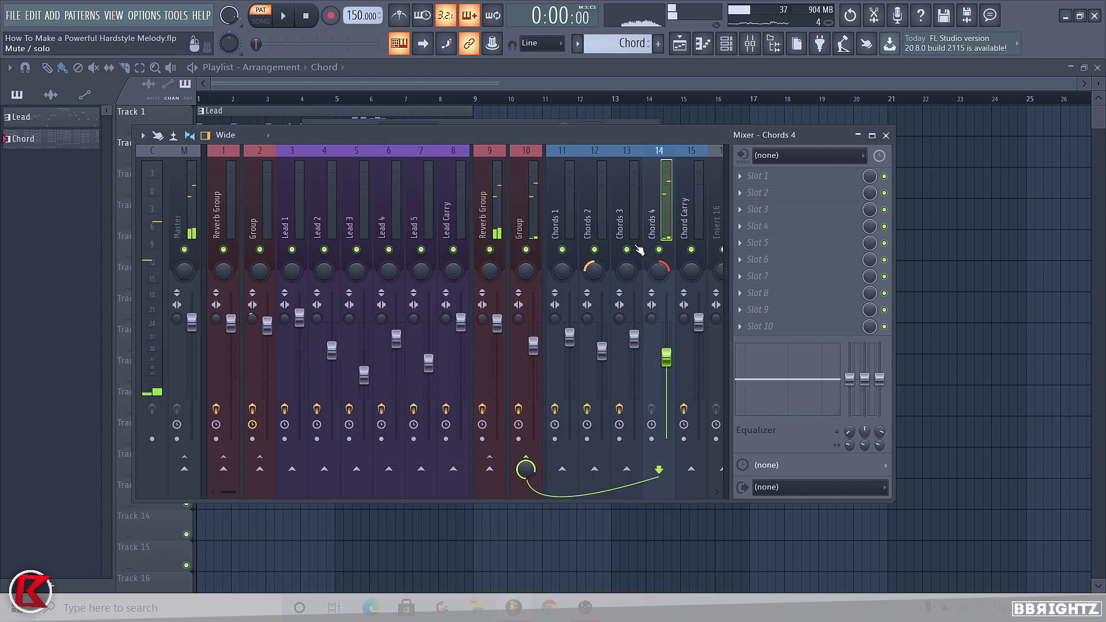
# Step: Unmute the Chords 1, Chords 3 and Chords 4 channels alongside Chords 2 while playing the pattern to hear them layered
pyautogui.click(726, 43)
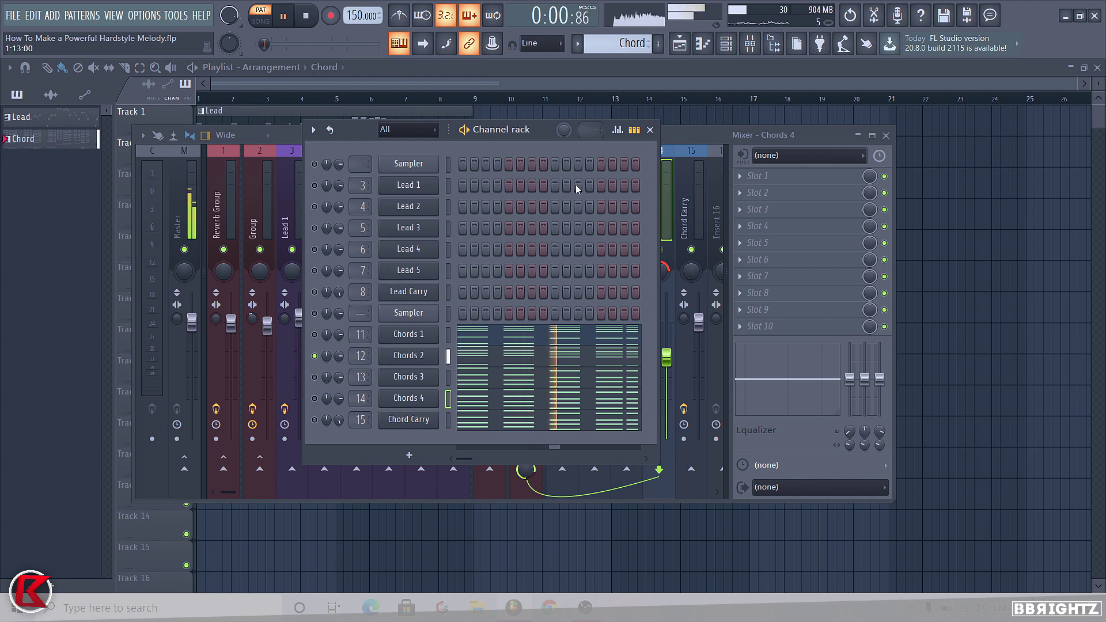
pyautogui.click(315, 399)
pyautogui.click(314, 334)
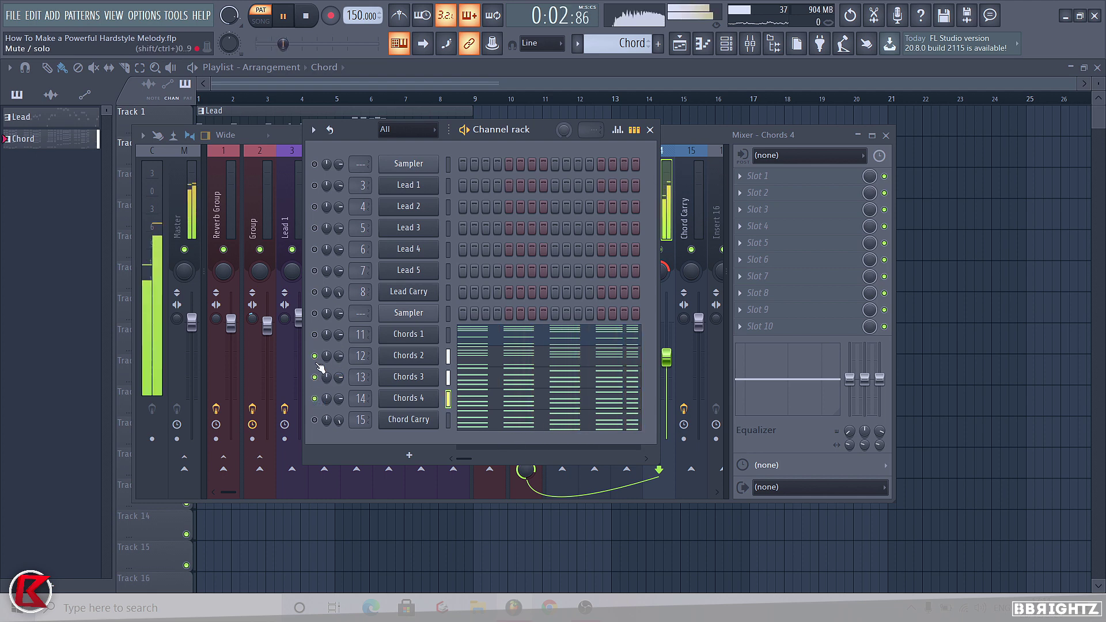
pyautogui.click(315, 377)
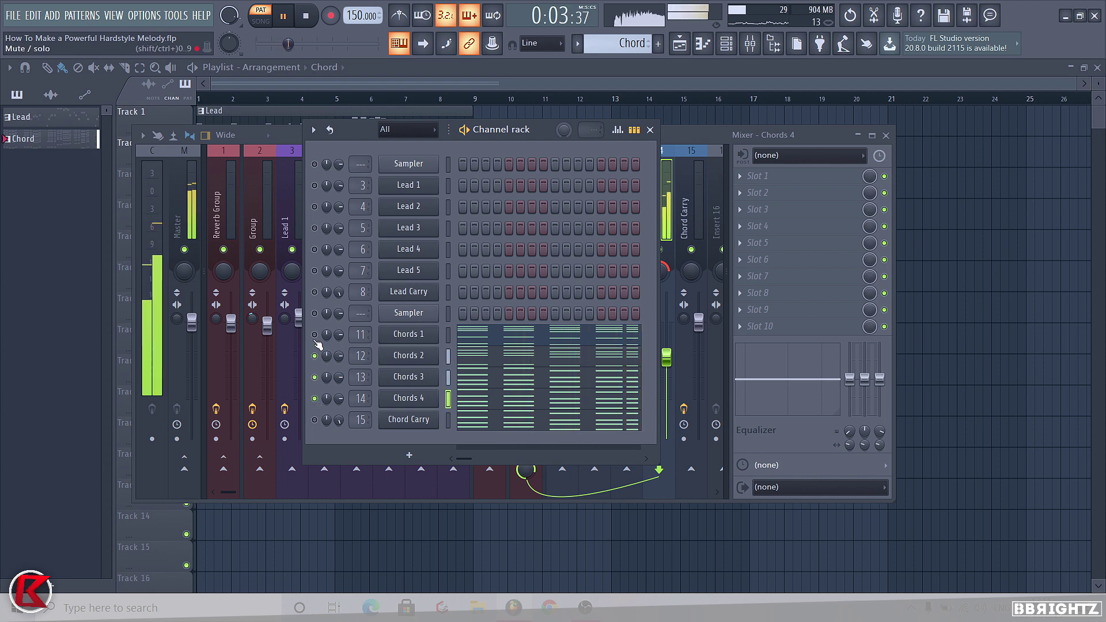
pyautogui.press('space')
# Step: Move band 6 of the Chords 1 mixer track's Fruity Parametric EQ 2 to a slightly higher frequency
pyautogui.click(685, 135)
pyautogui.click(591, 197)
pyautogui.click(563, 187)
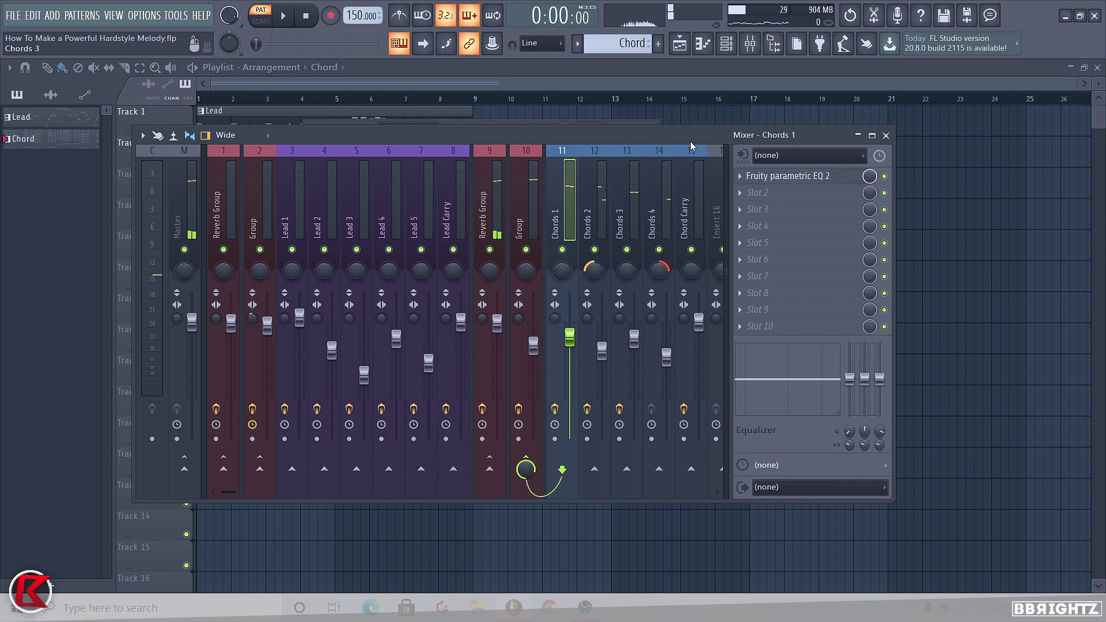
pyautogui.click(790, 179)
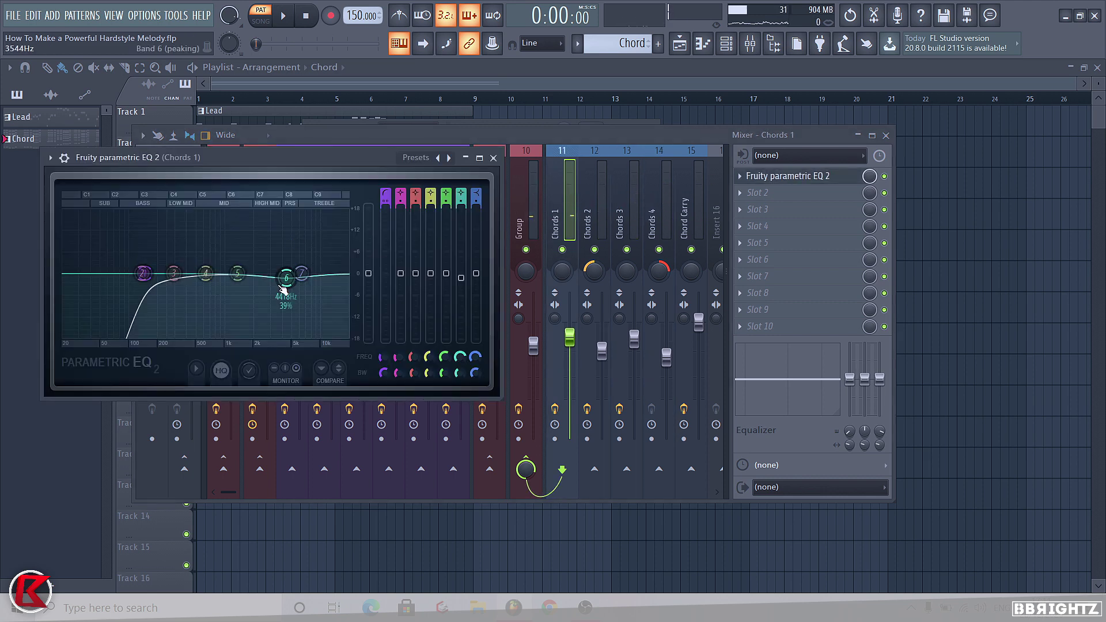
pyautogui.moveTo(281, 279); pyautogui.dragTo(292, 279)
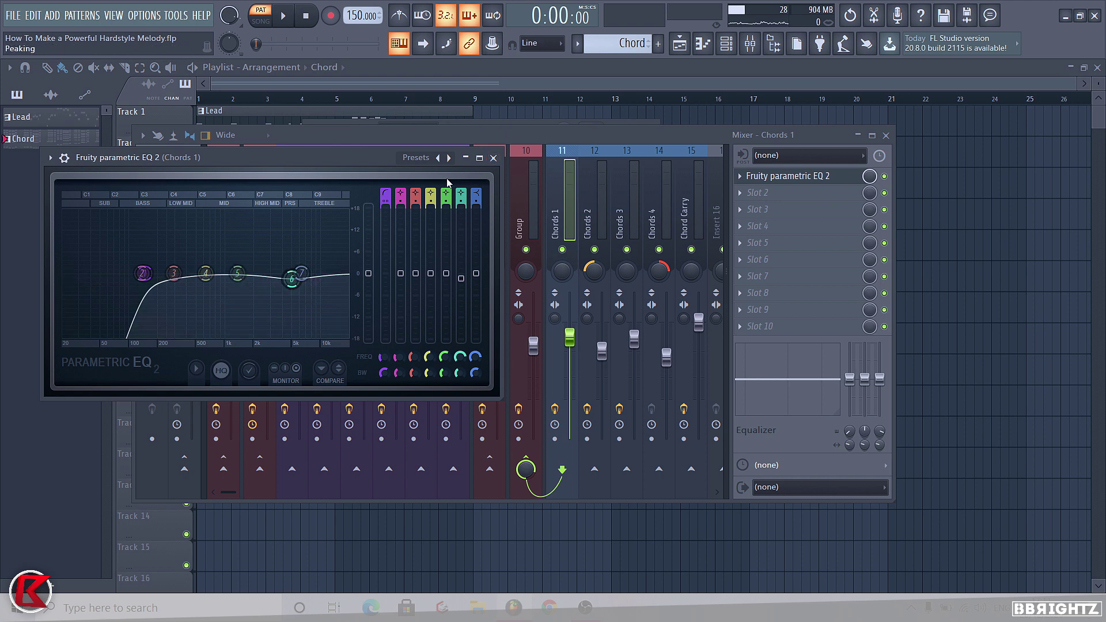
pyautogui.click(493, 158)
# Step: Solo the Chords 2 mixer track and check its Fruity Parametric EQ 2
pyautogui.click(599, 219)
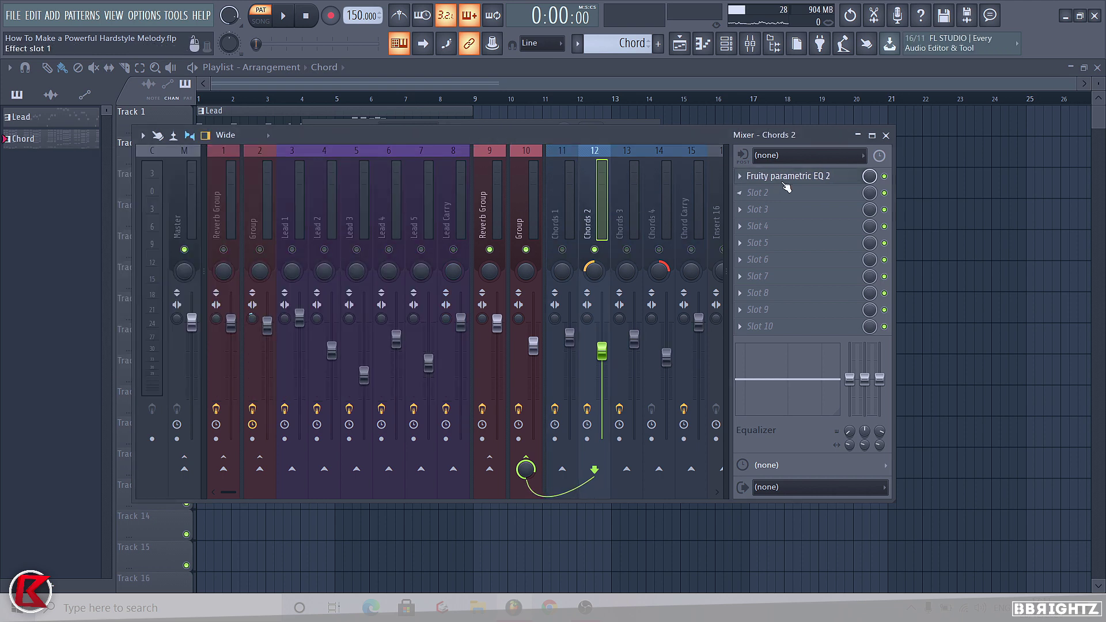
pyautogui.click(785, 180)
pyautogui.click(602, 222)
# Step: Solo the Chords 3 mixer track and review its S1 Imager Stereo and Fruity Parametric EQ 2 during playback
pyautogui.click(628, 219)
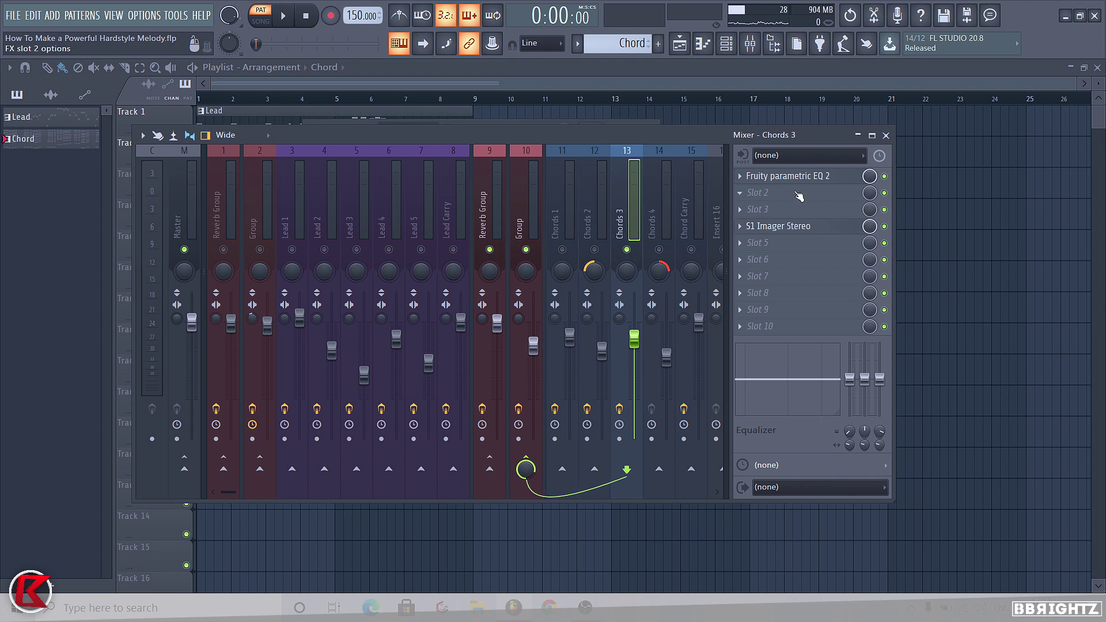
pyautogui.click(744, 227)
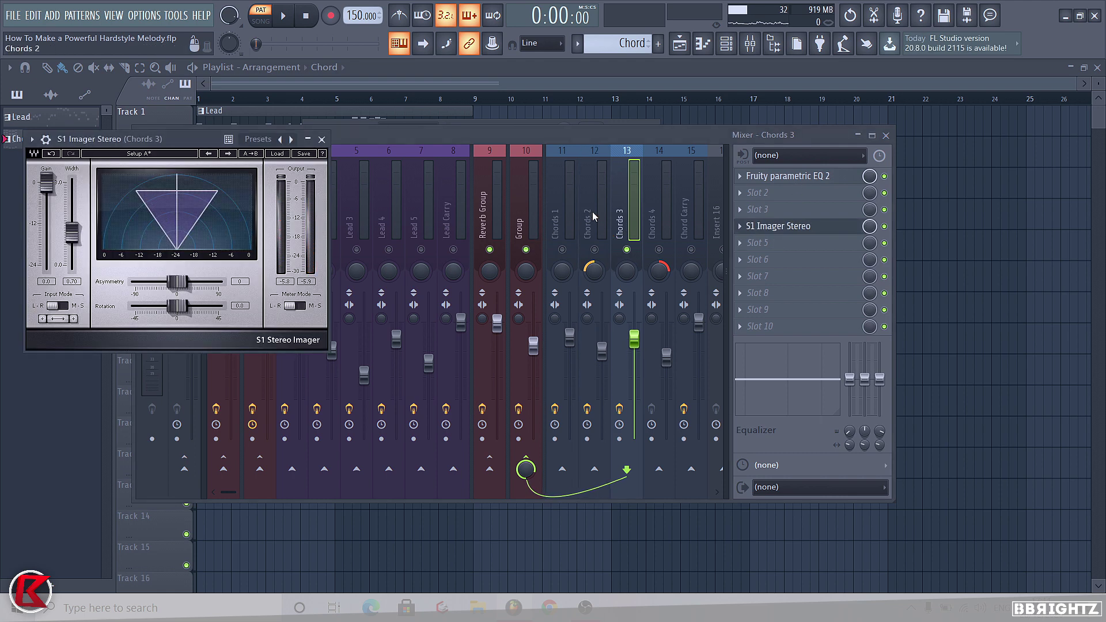
pyautogui.press('space')
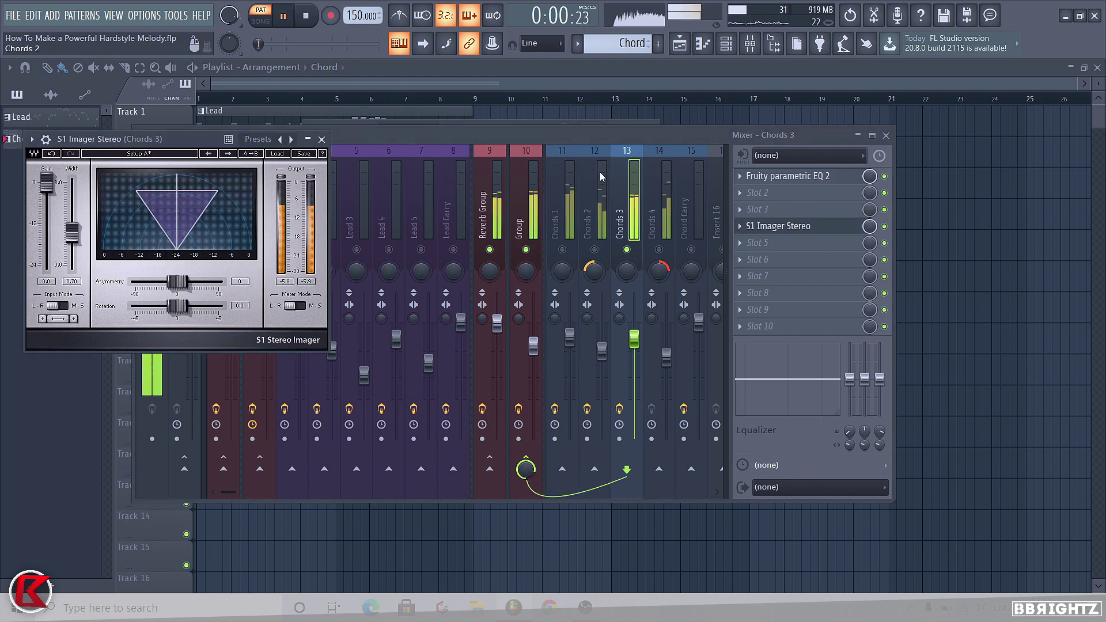
pyautogui.click(770, 176)
pyautogui.press('space')
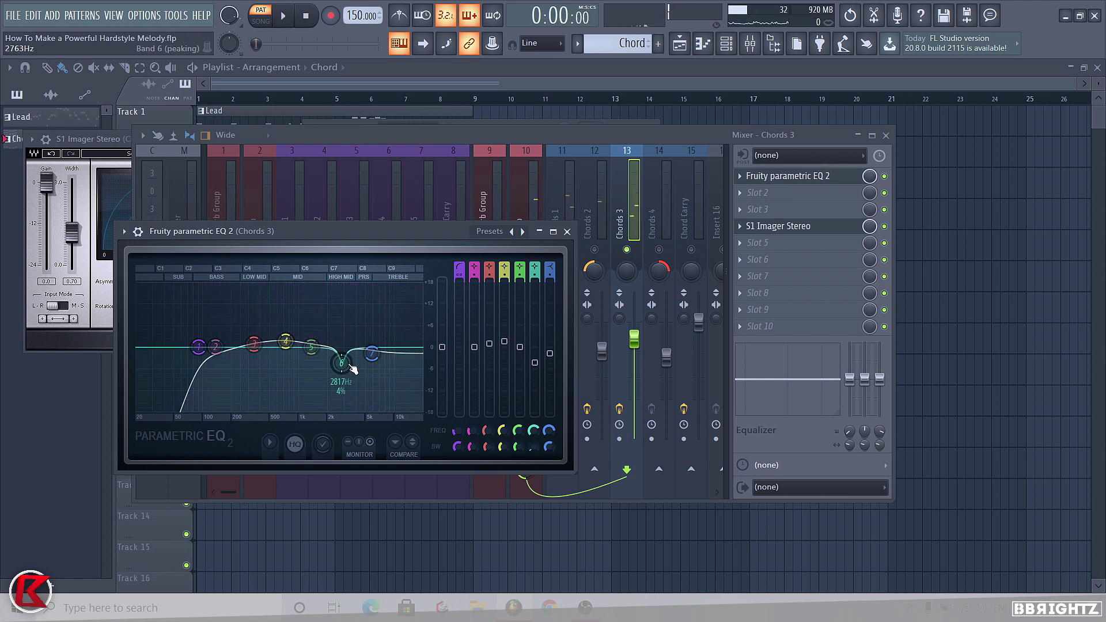
pyautogui.press('space')
pyautogui.press('space')
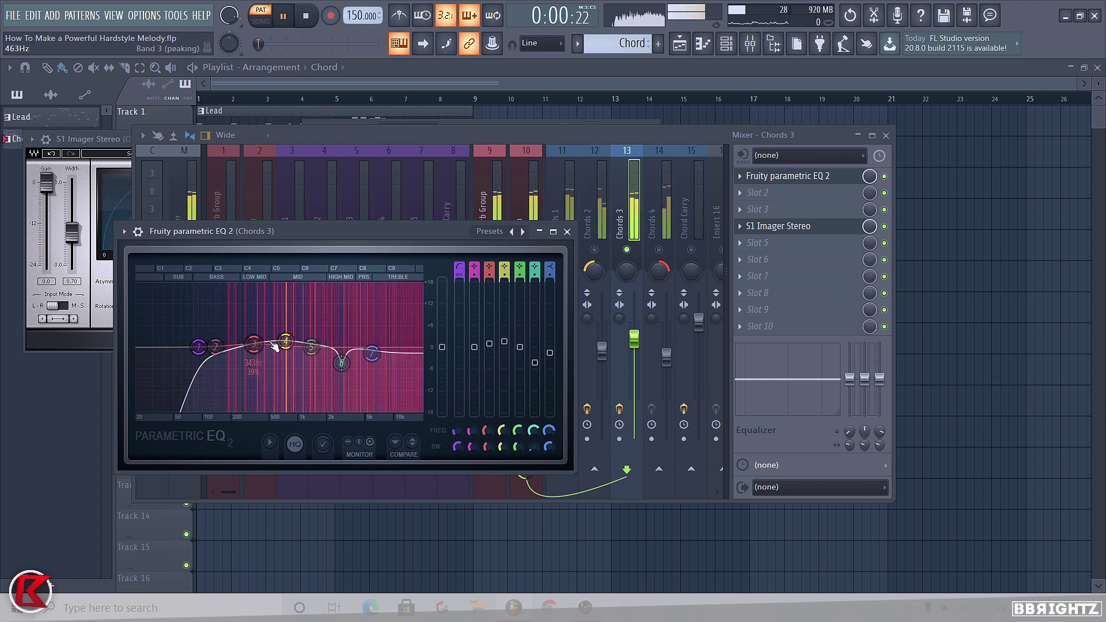
pyautogui.click(567, 231)
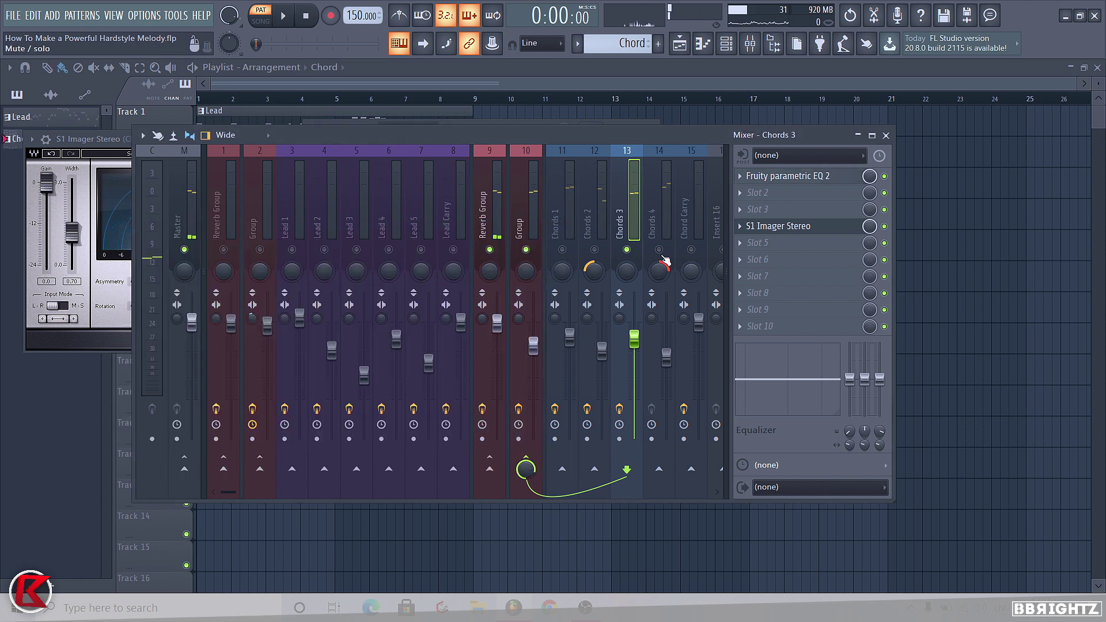
# Step: Audition the Chords 4 mixer track soloed and compare it with the S1 Imager Stereo on Chords 3
pyautogui.click(663, 213)
pyautogui.click(633, 202)
pyautogui.click(668, 210)
pyautogui.press('space')
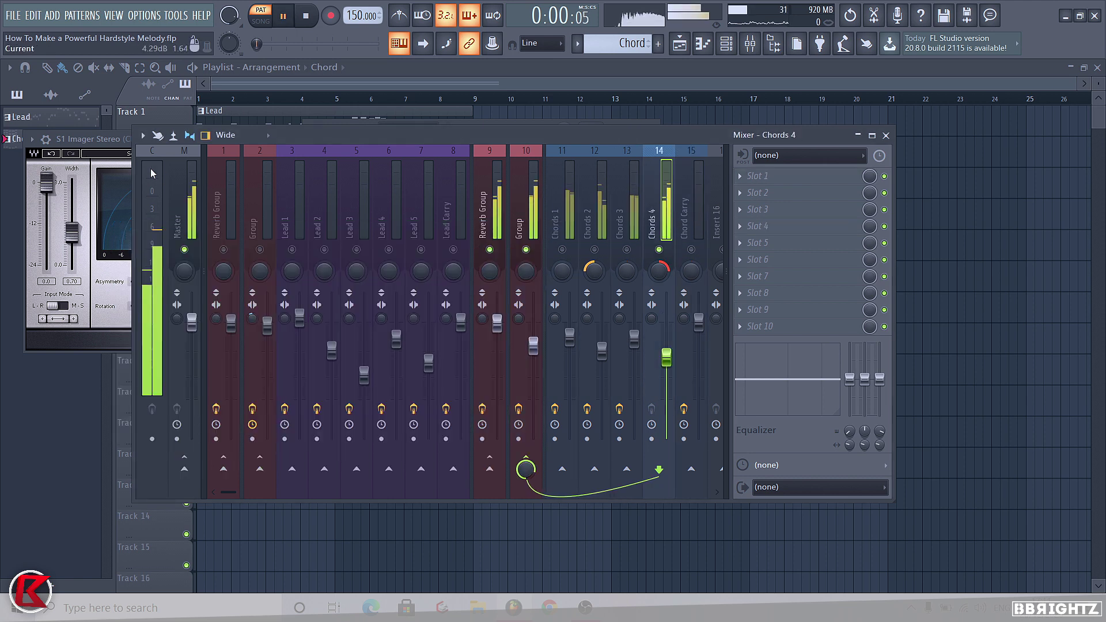
pyautogui.click(99, 149)
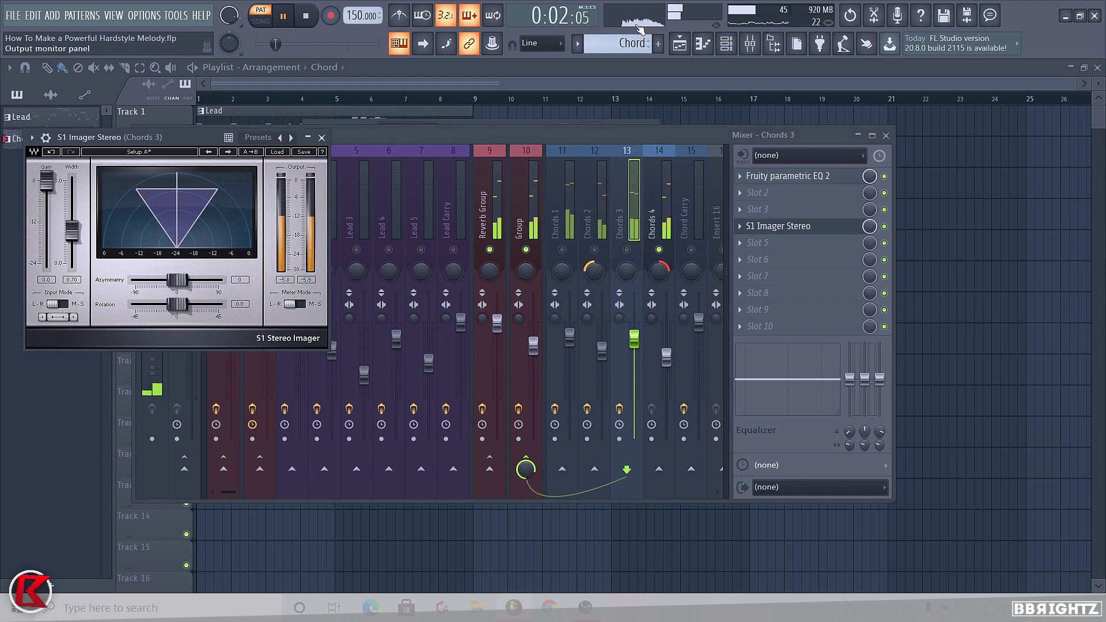
pyautogui.press('space')
pyautogui.click(649, 210)
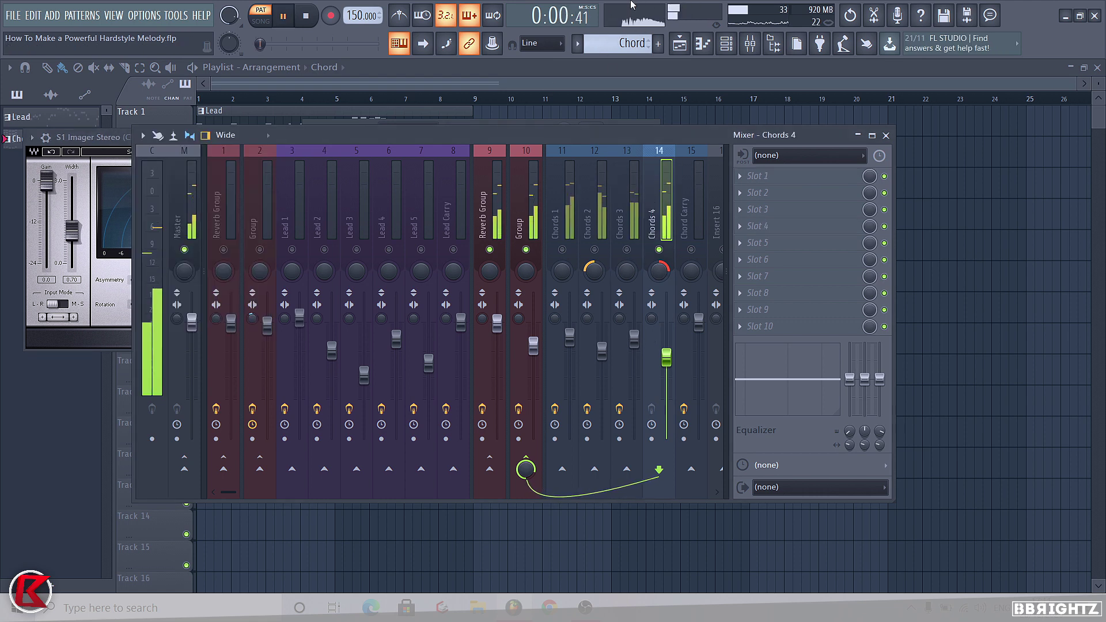
# Step: Unsolo the Chords 4 mixer track and review the chord Group's Noveltech Character, Fruity Blood Overdrive and Fruity Parametric EQ 2
pyautogui.rightClick(657, 250)
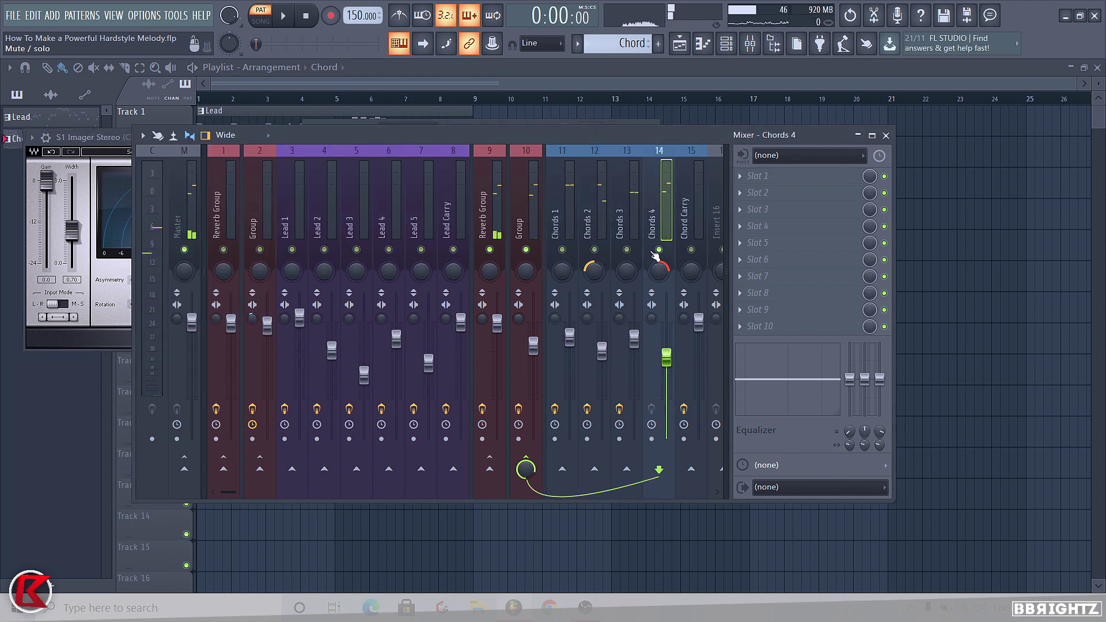
pyautogui.click(518, 193)
pyautogui.click(777, 175)
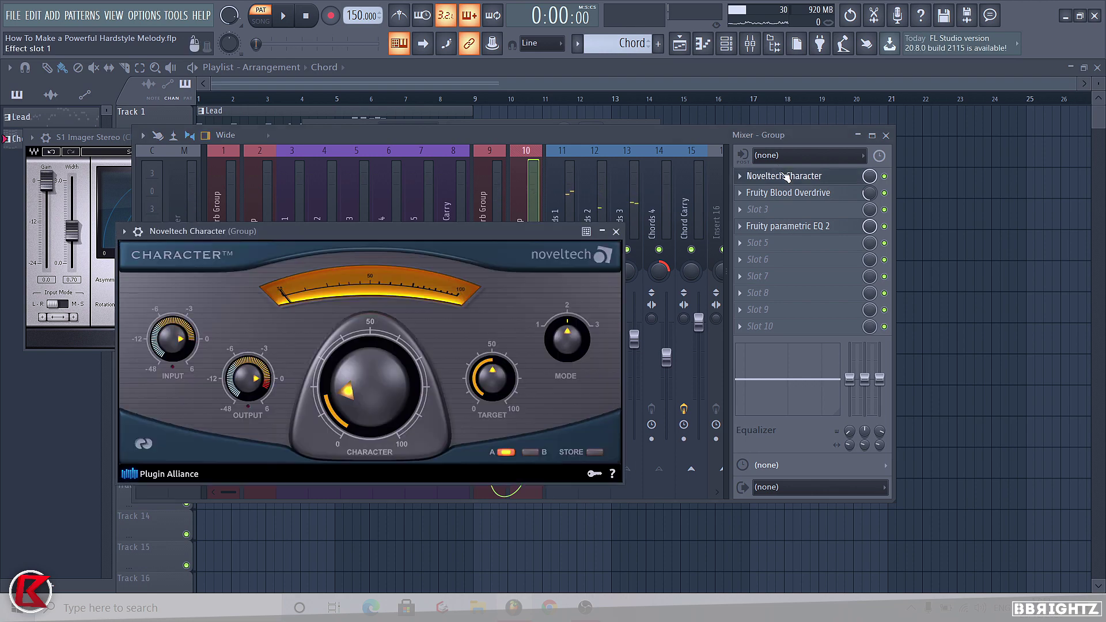
pyautogui.click(777, 176)
pyautogui.click(786, 193)
pyautogui.click(786, 193)
pyautogui.click(784, 226)
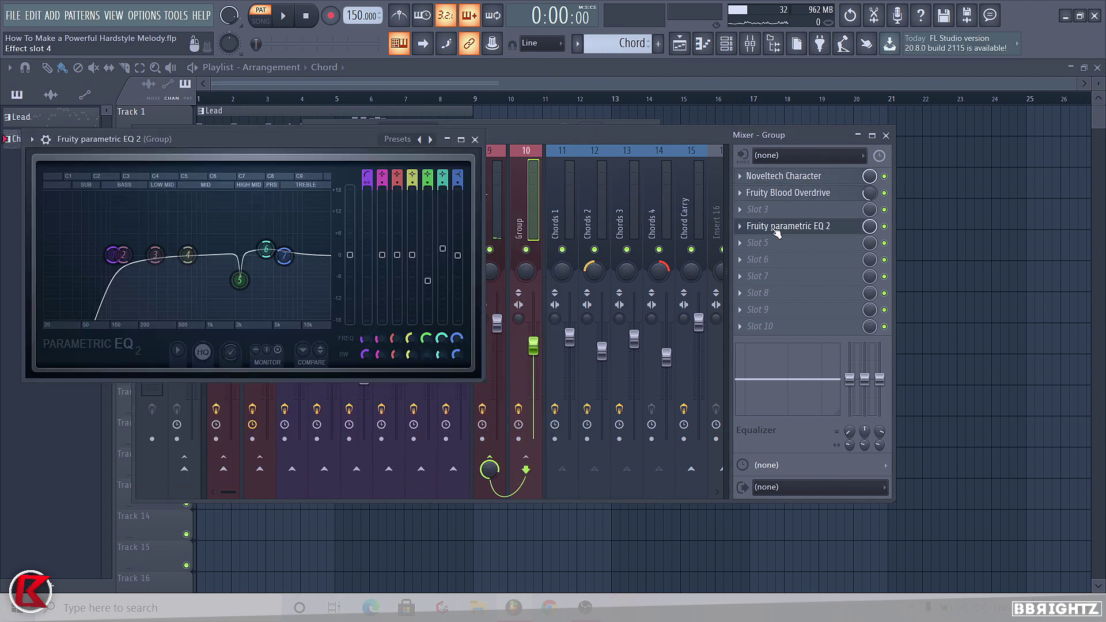
pyautogui.click(784, 226)
# Step: Compare the lead Group's effect chain with the chord Group's, closing the leftover S1 Imager Stereo window
pyautogui.click(256, 210)
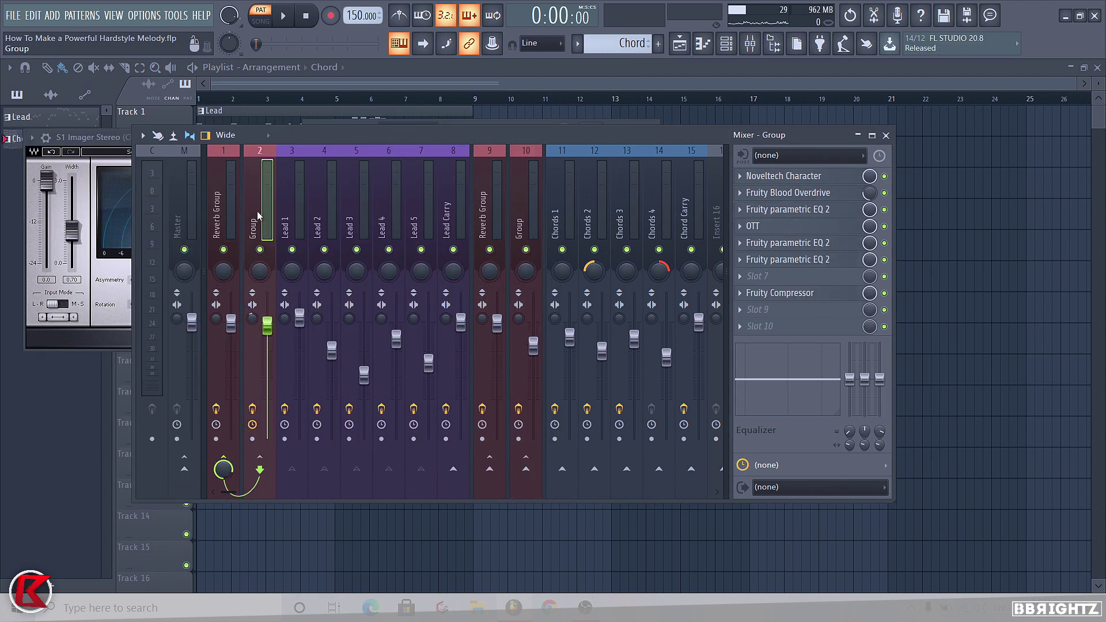
pyautogui.click(129, 152)
pyautogui.click(526, 216)
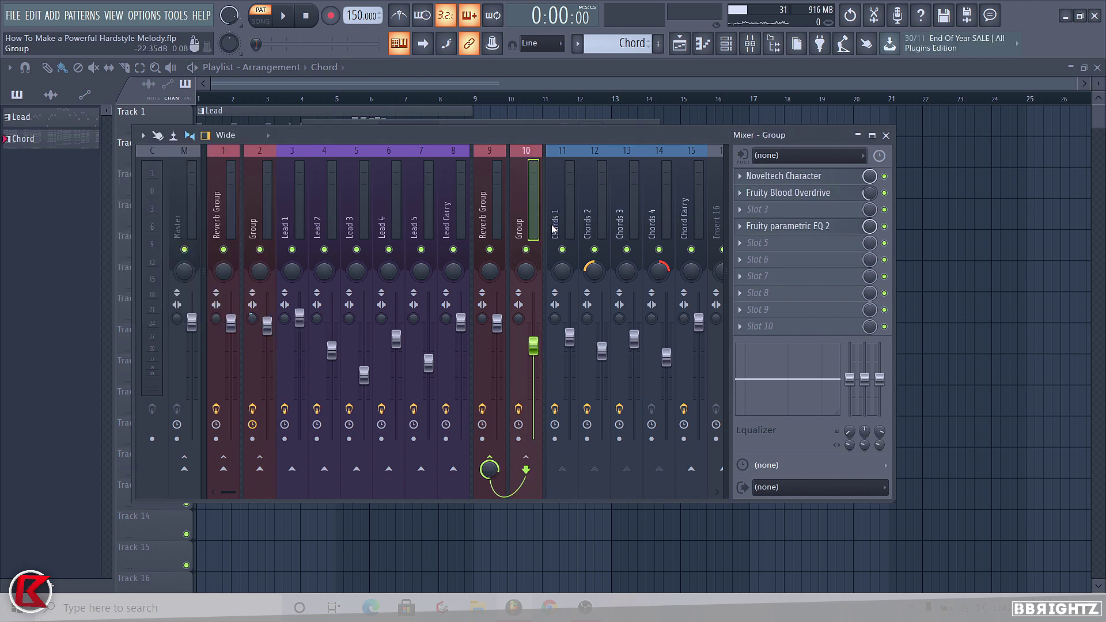
pyautogui.click(471, 217)
# Step: Review the effect chains of the lead and chord Reverb Groups, inspecting the chord Reverb Group's Fruity Parametric EQ 2
pyautogui.click(231, 217)
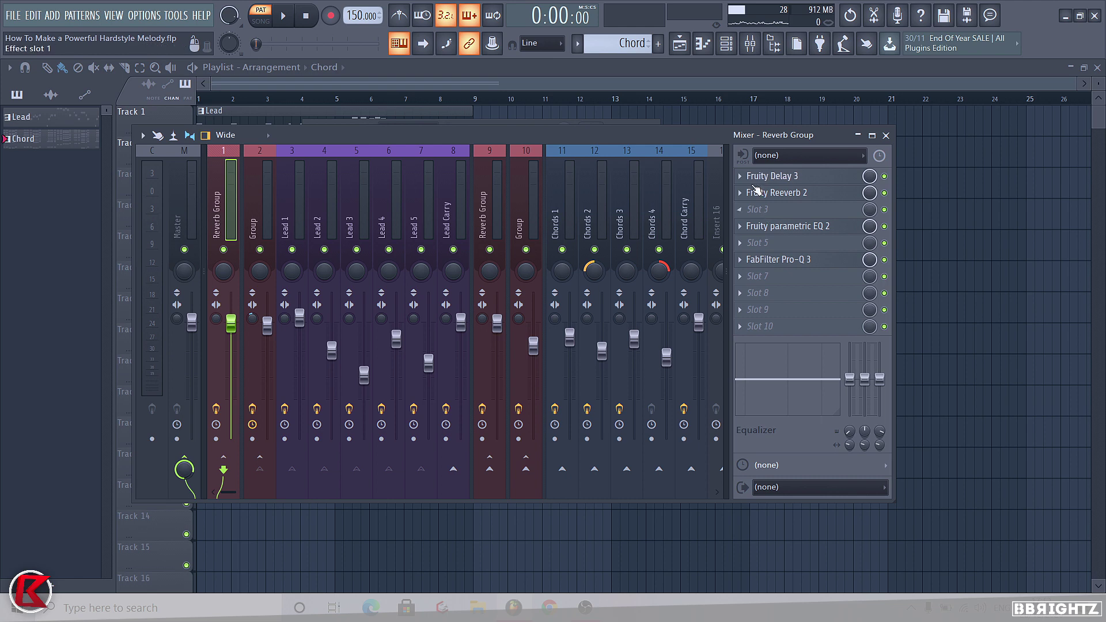
pyautogui.click(484, 197)
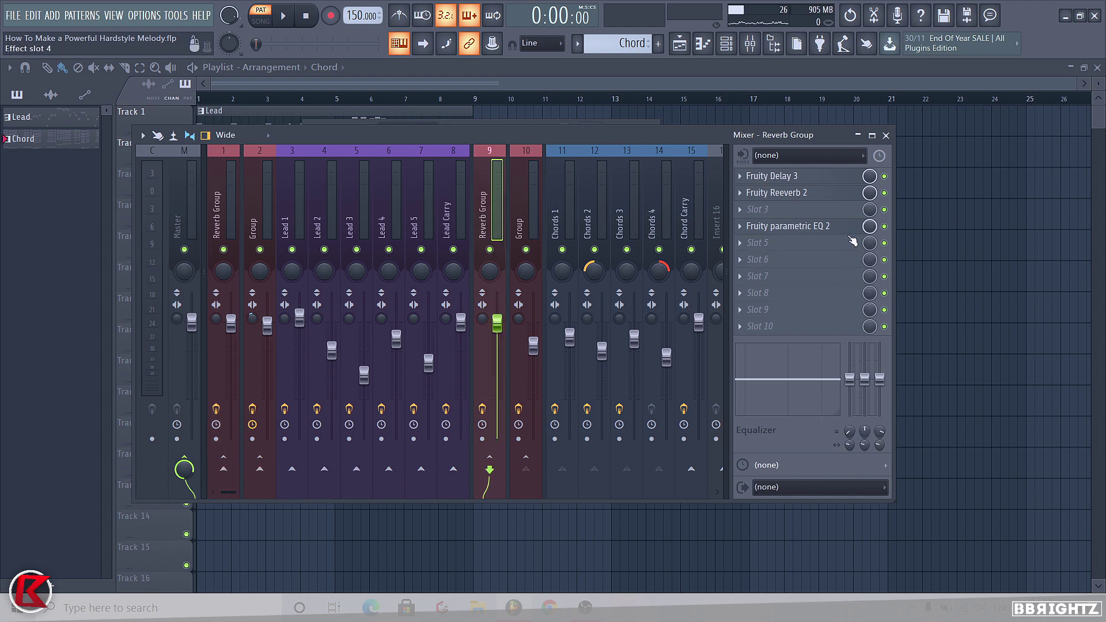
pyautogui.click(807, 227)
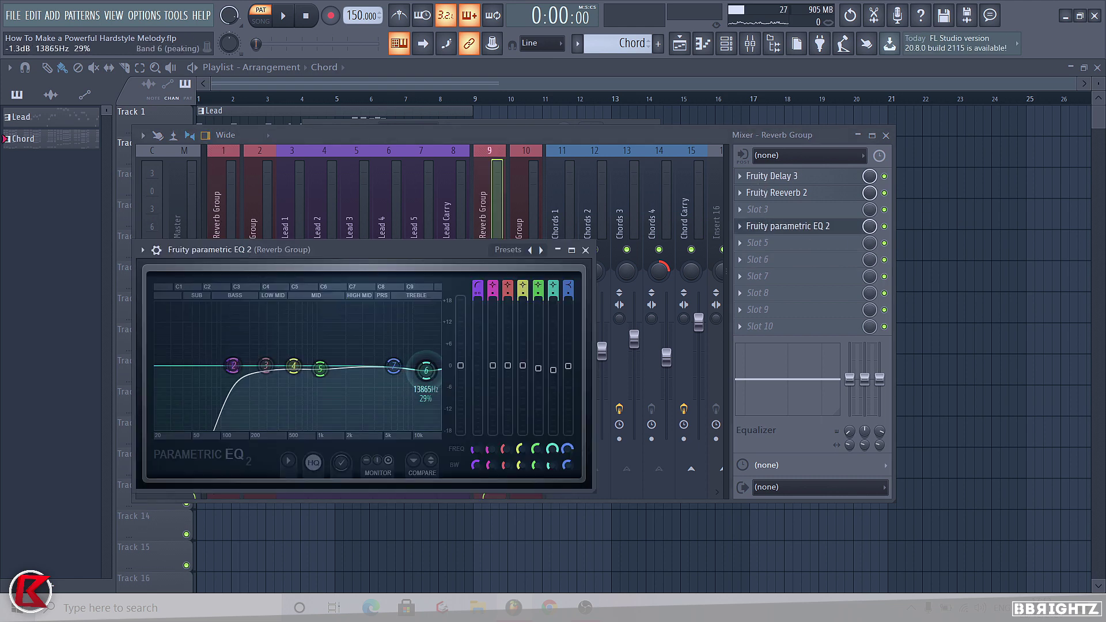
pyautogui.click(585, 251)
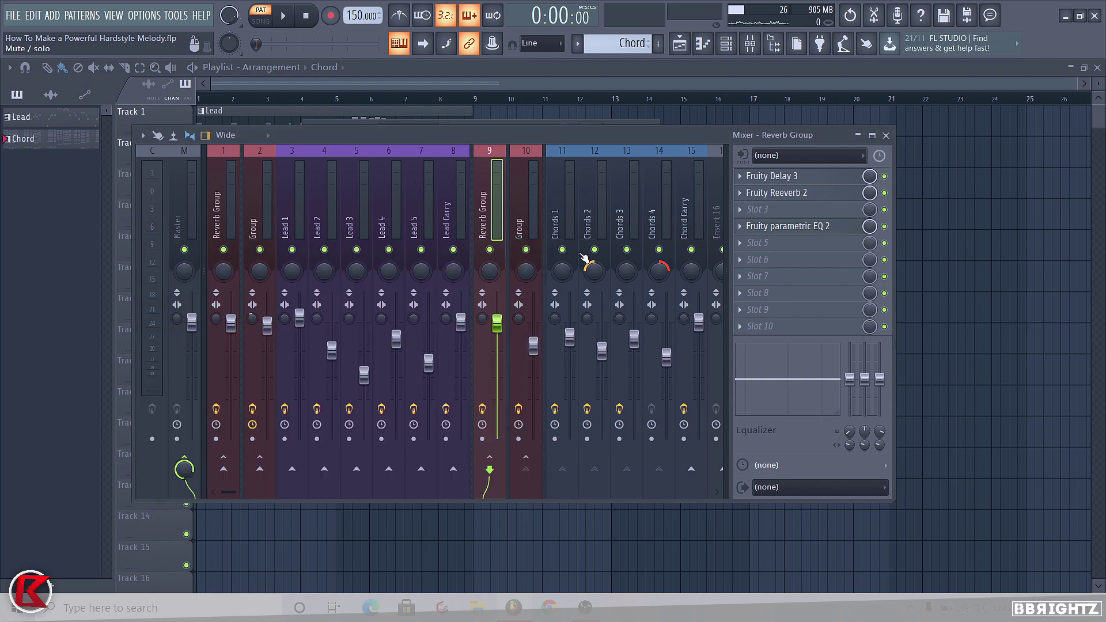
# Step: Recheck the lead Group's effects, glance at the channel rack, and return to the chord Group's mixer track
pyautogui.click(262, 223)
pyautogui.click(727, 42)
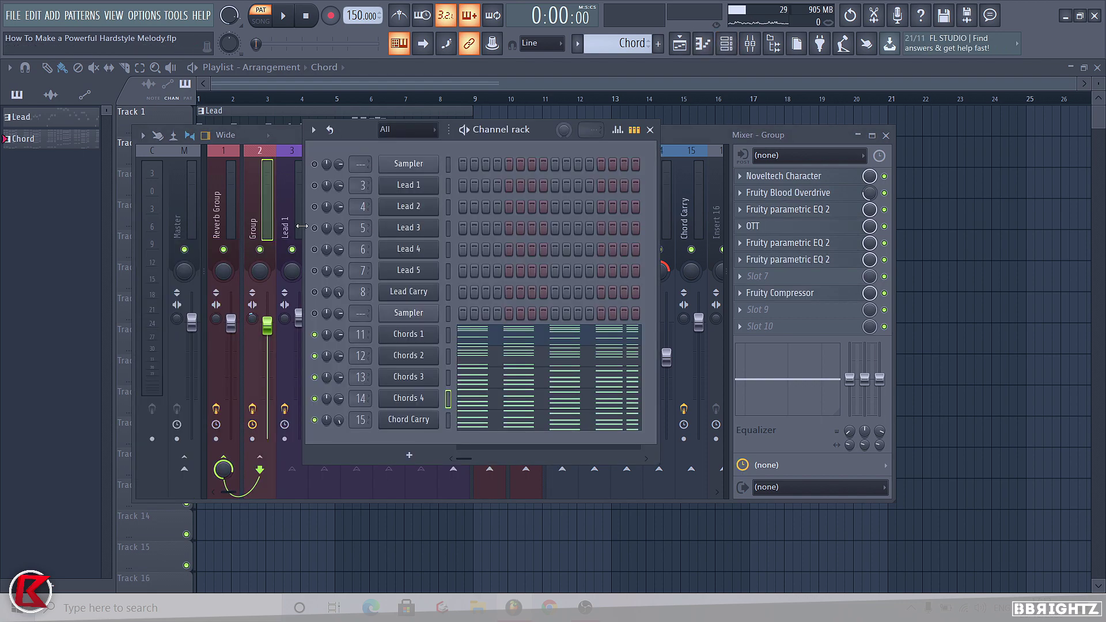
pyautogui.click(650, 130)
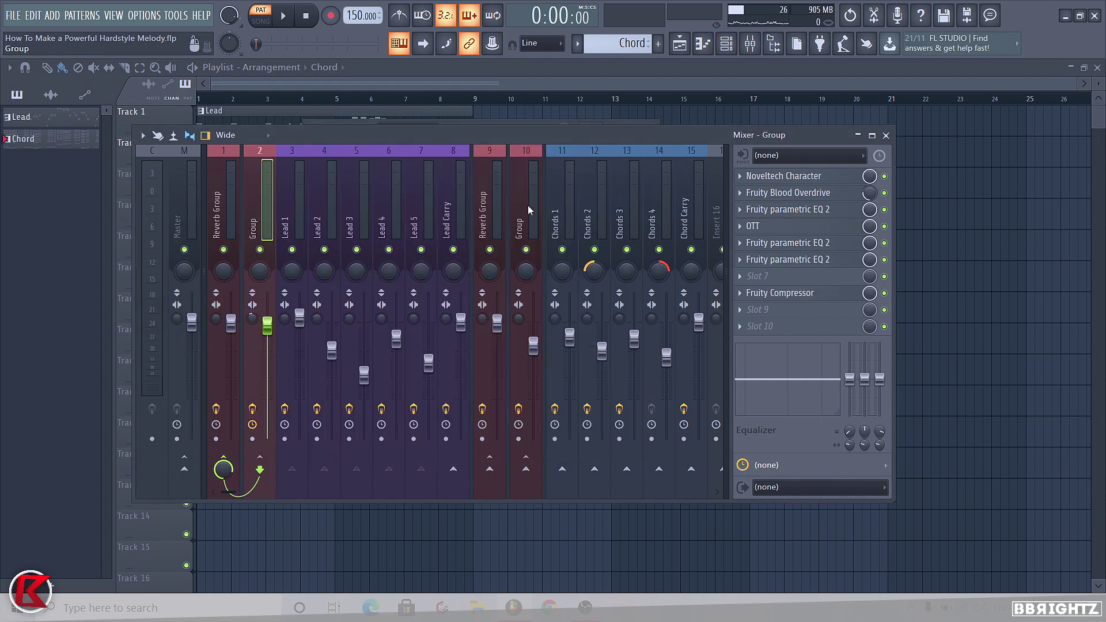
pyautogui.moveTo(529, 210); pyautogui.dragTo(459, 236)
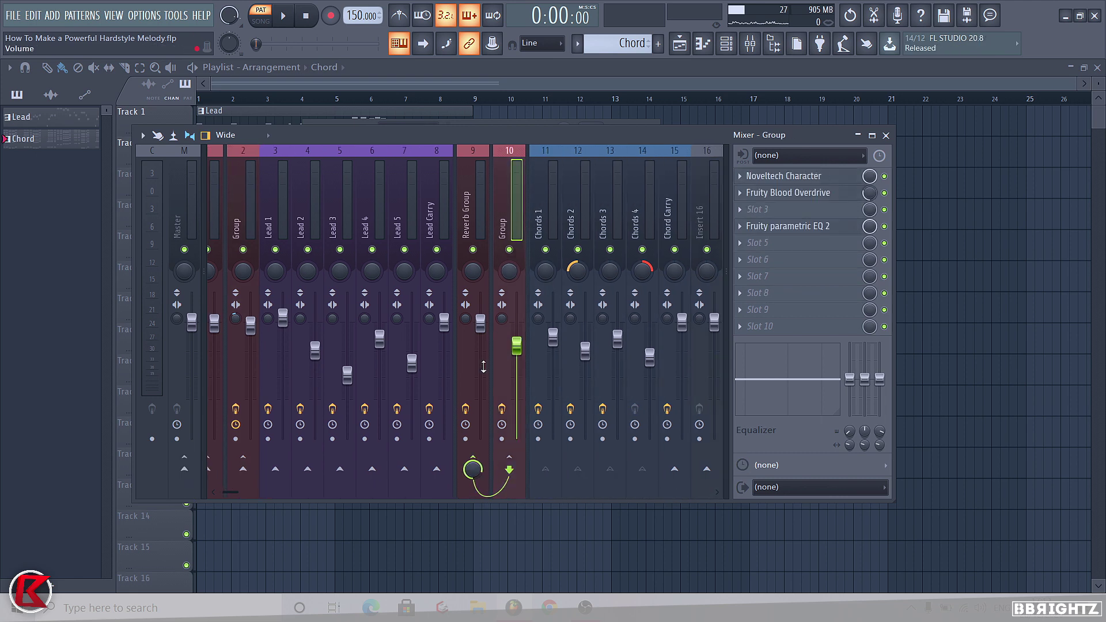
# Step: Audition the Chord pattern with the chord Reverb Group and Group effects bypassed, and again with them enabled
pyautogui.click(466, 407)
pyautogui.press('space')
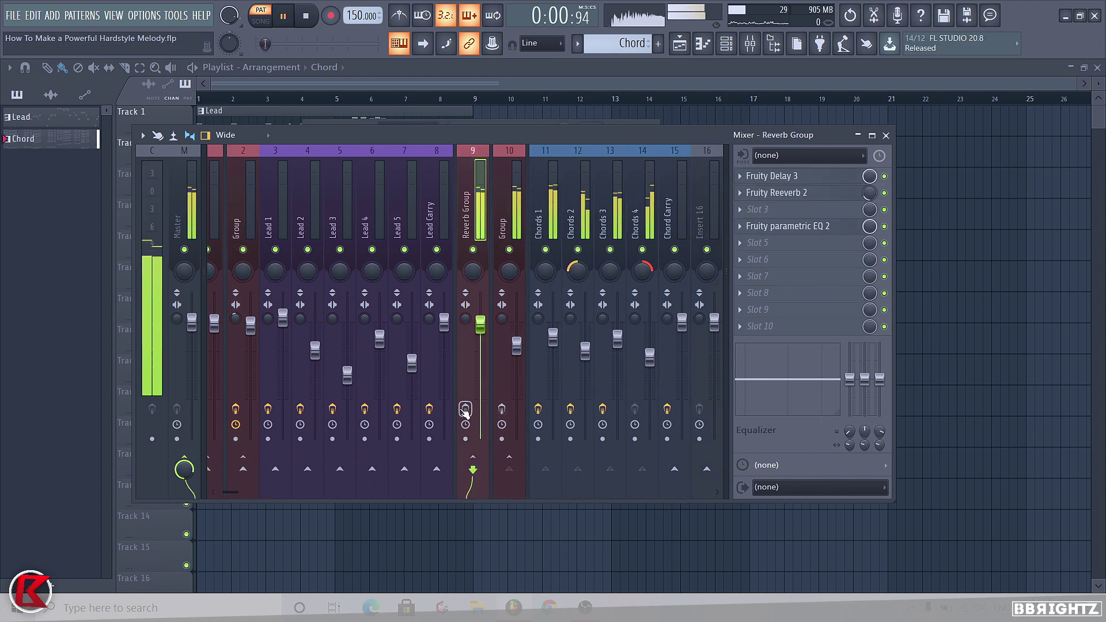
pyautogui.press('space')
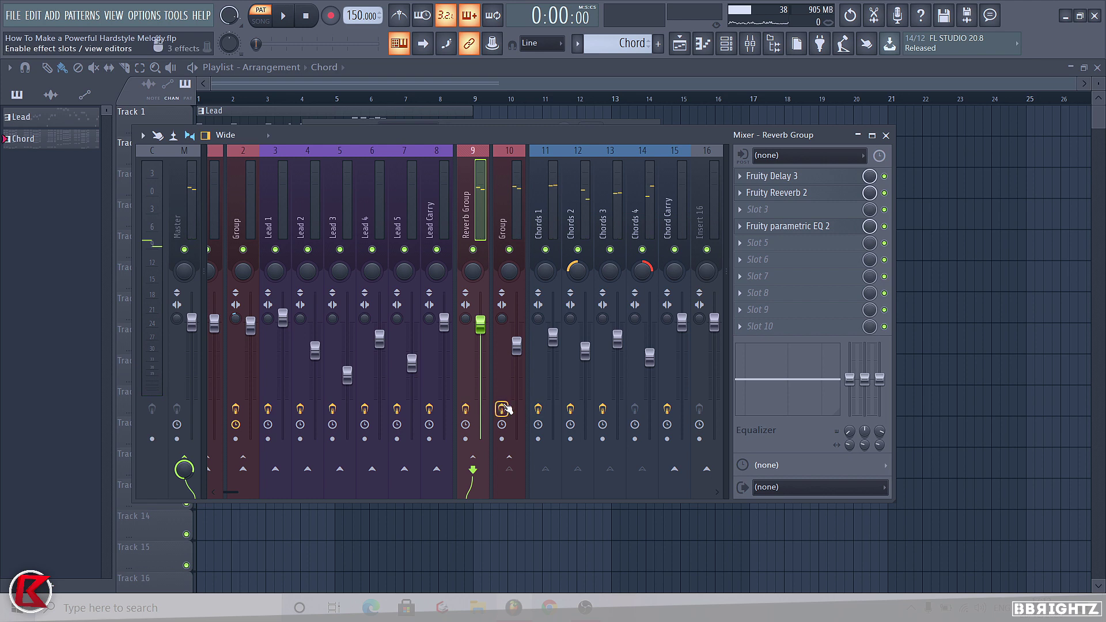
pyautogui.press('space')
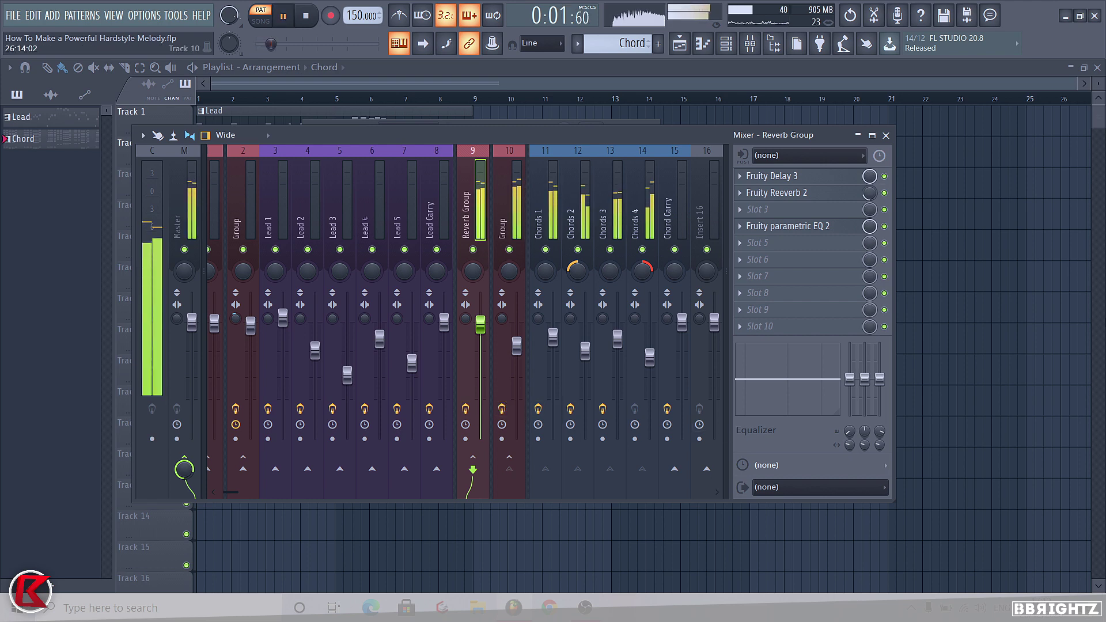
pyautogui.press('space')
# Step: Play the Lead and Chord clips together in song mode and try extending the Lead clip to between bars 11 and 12
pyautogui.press('F9')
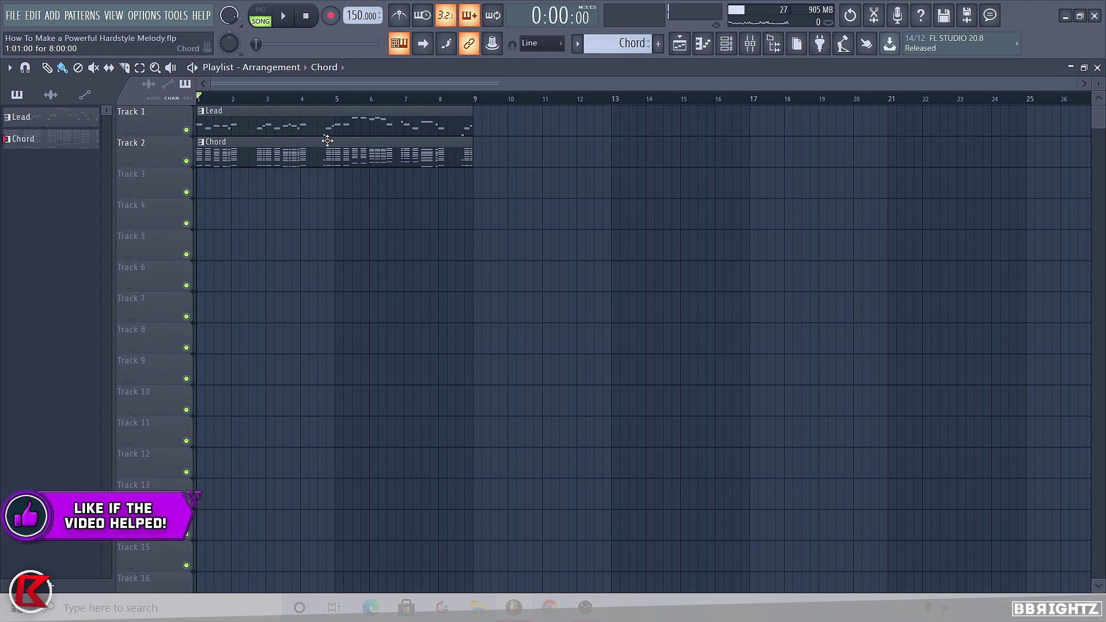
pyautogui.press('space')
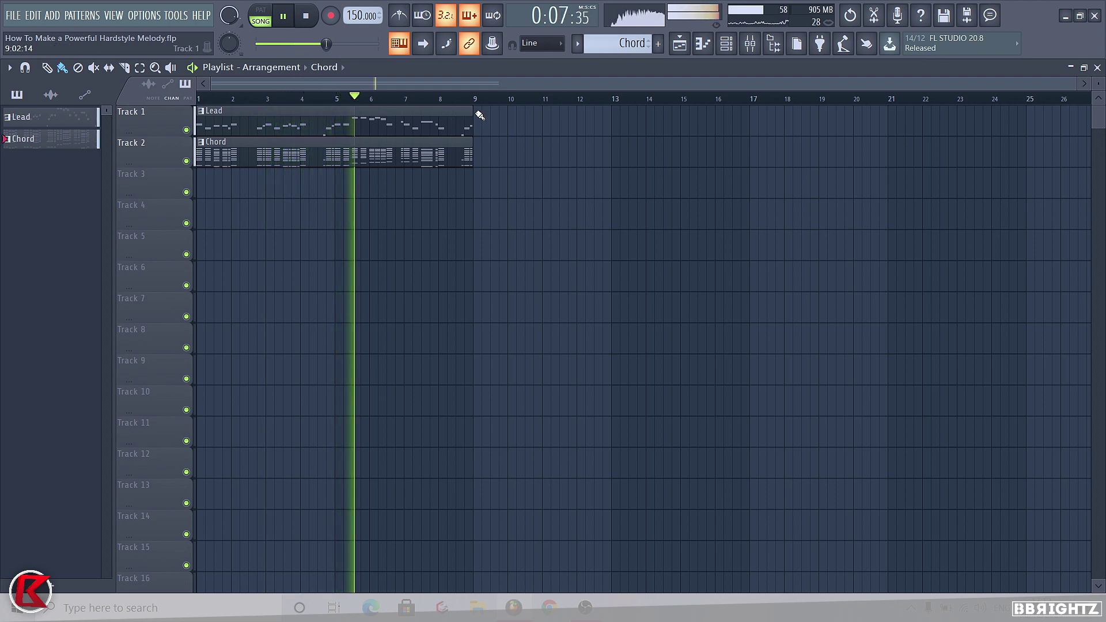
pyautogui.moveTo(473, 114); pyautogui.dragTo(599, 136)
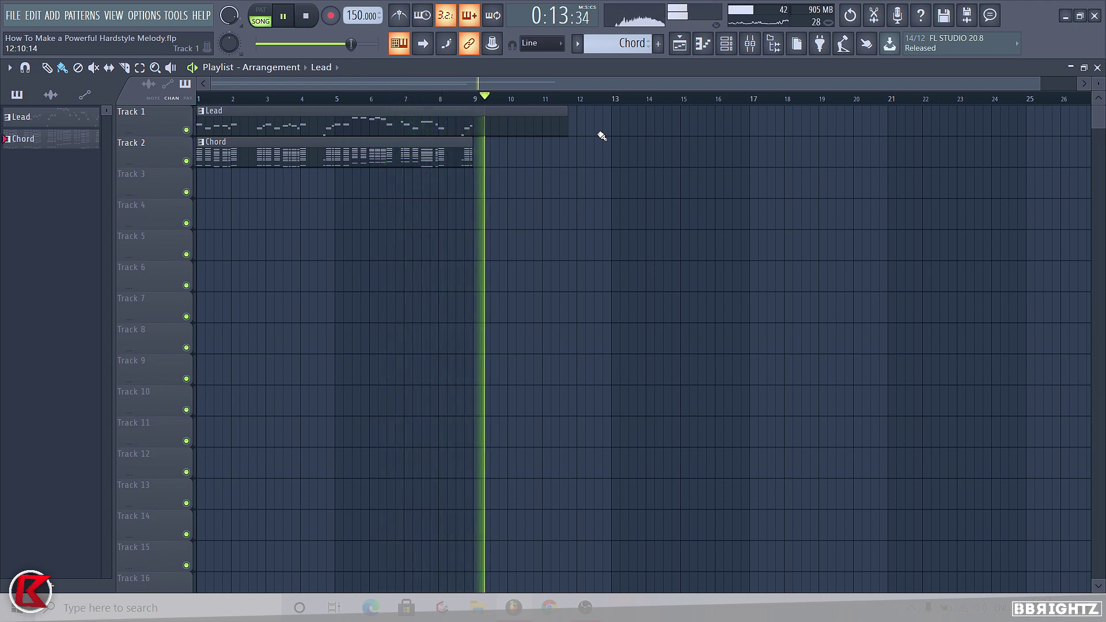
pyautogui.press('space')
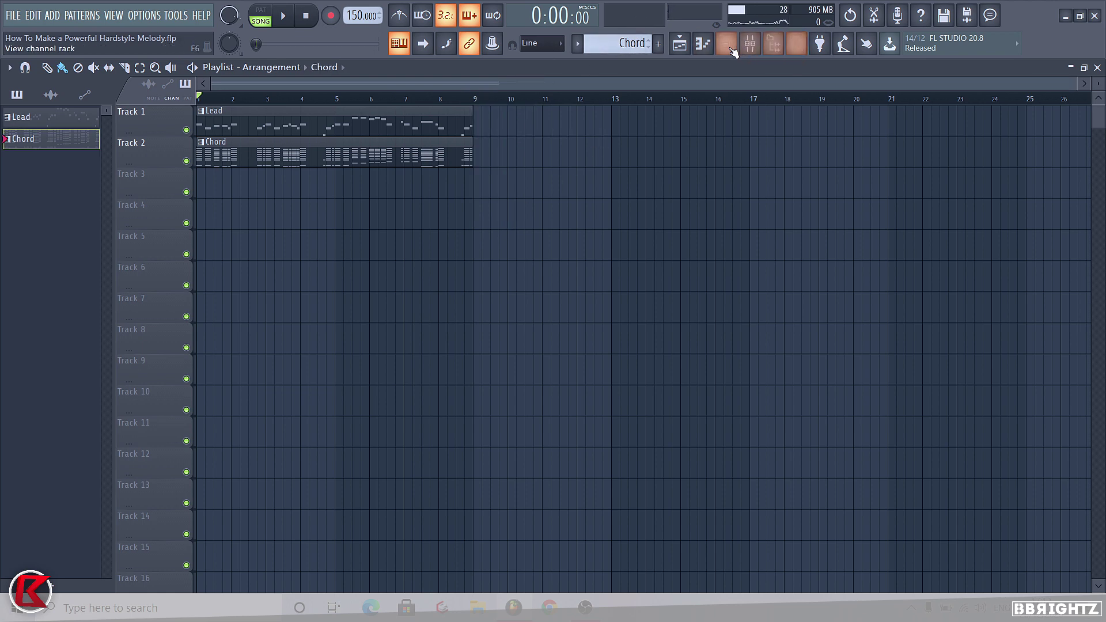
pyautogui.click(750, 43)
pyautogui.click(885, 136)
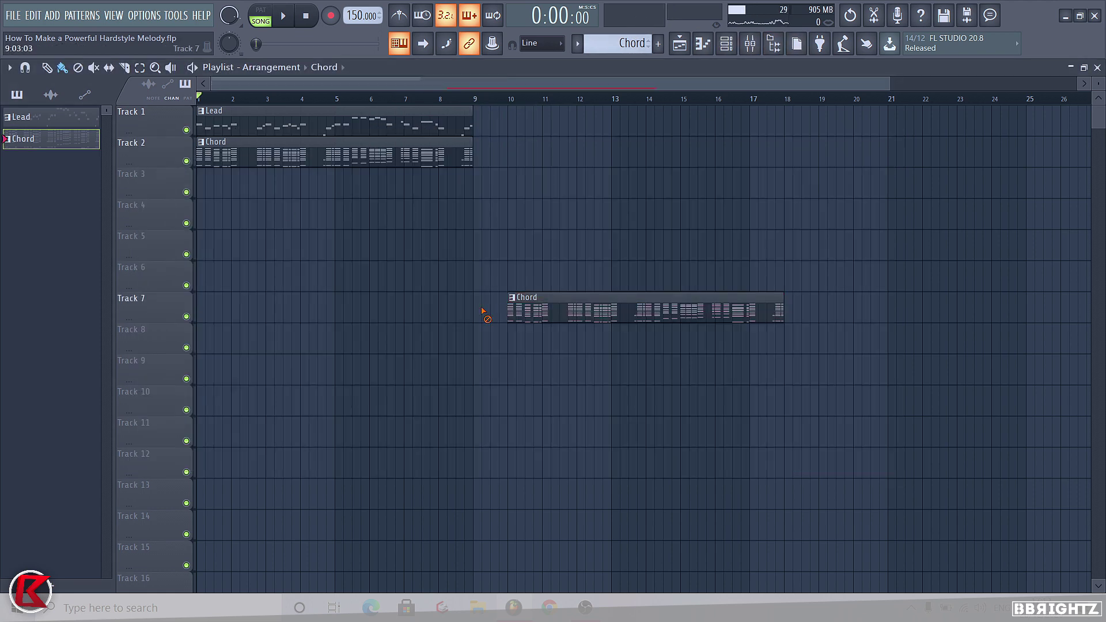
pyautogui.moveTo(426, 118); pyautogui.dragTo(392, 127)
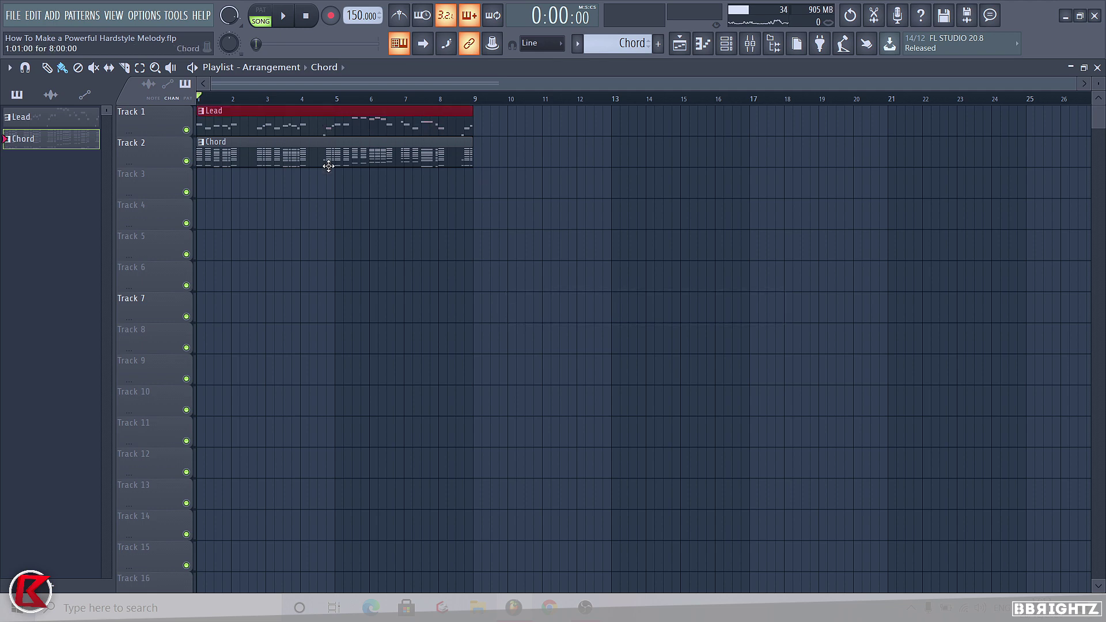
pyautogui.moveTo(302, 226); pyautogui.dragTo(260, 128)
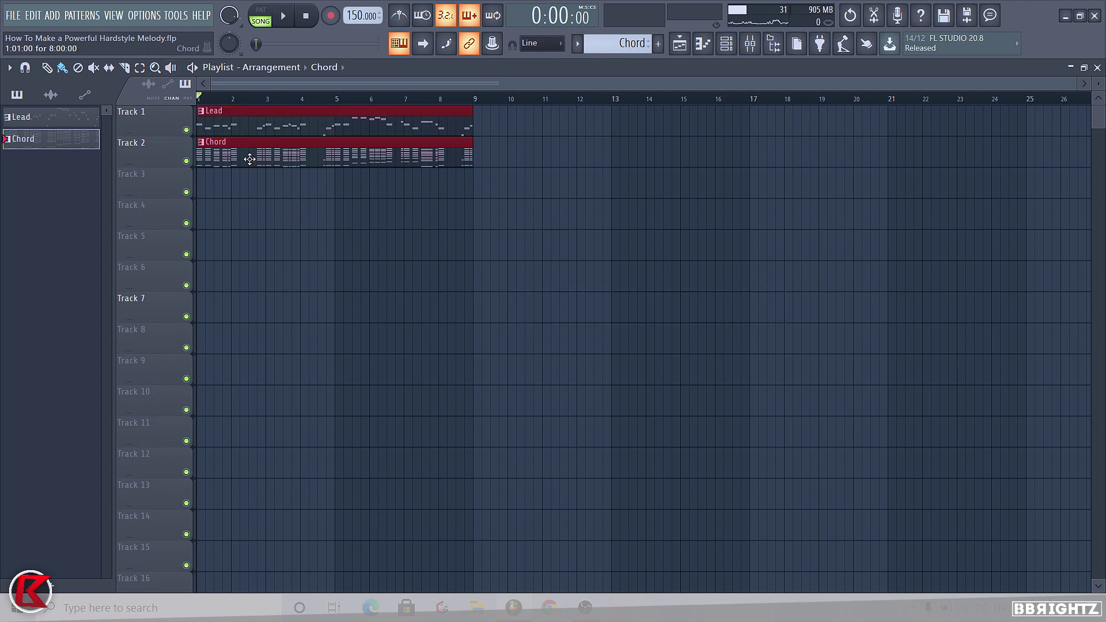
pyautogui.click(341, 217)
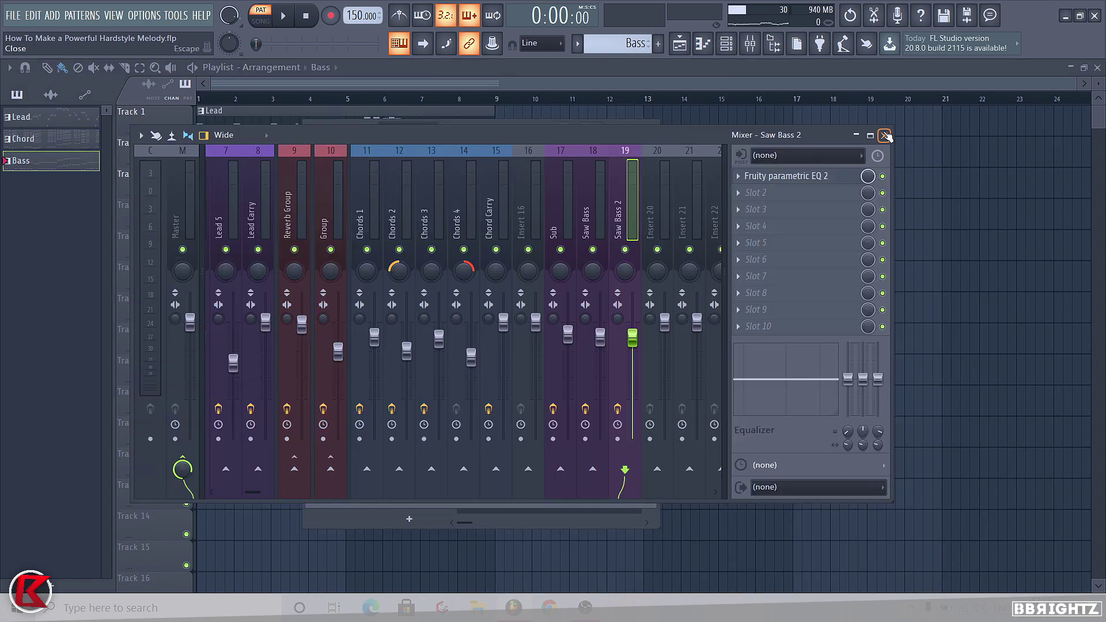
# Step: Close the mixer and review the Sub channel's Sylenth1 patch, checking its oscillator wave and filter type options
pyautogui.click(885, 135)
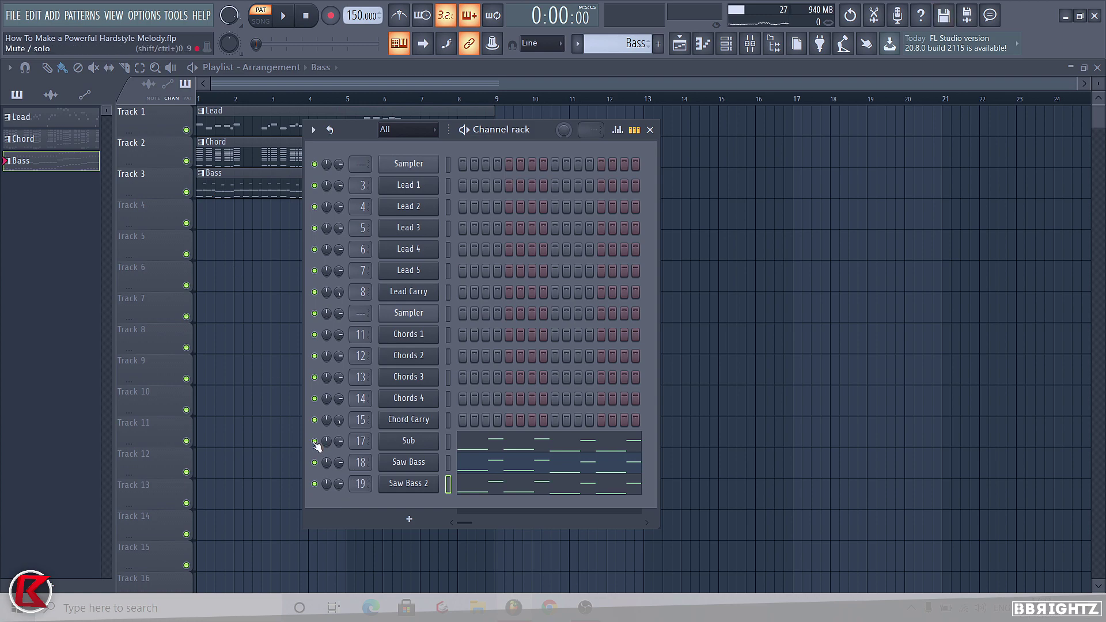
pyautogui.click(394, 447)
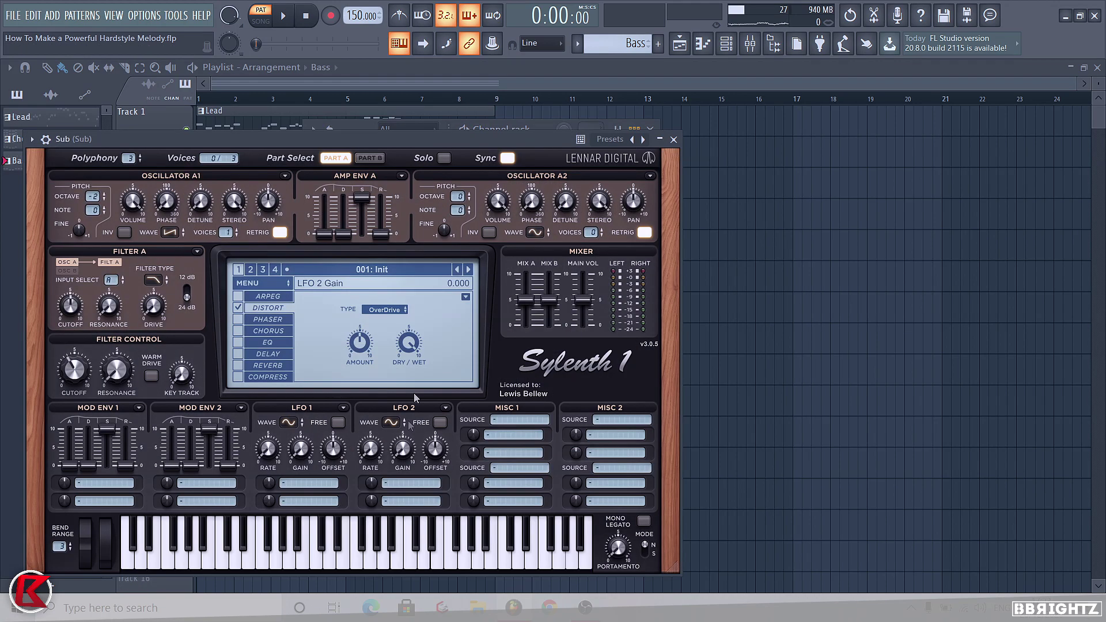
pyautogui.click(173, 238)
pyautogui.click(173, 253)
pyautogui.click(151, 281)
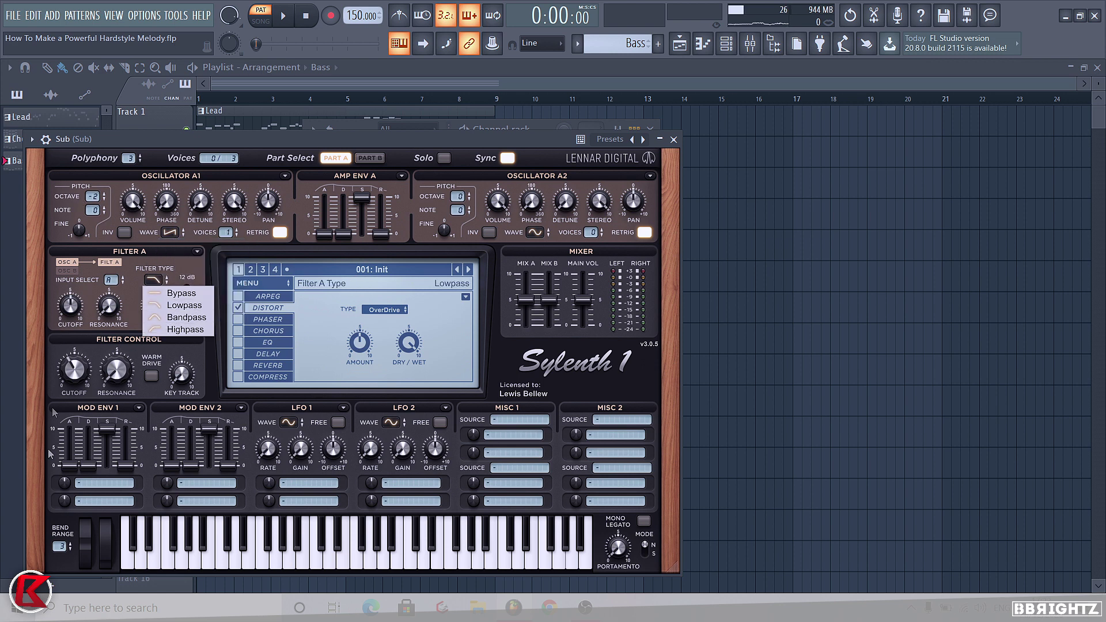
pyautogui.click(70, 380)
# Step: Inspect the RBass Mono effect on the Sub mixer track
pyautogui.click(749, 44)
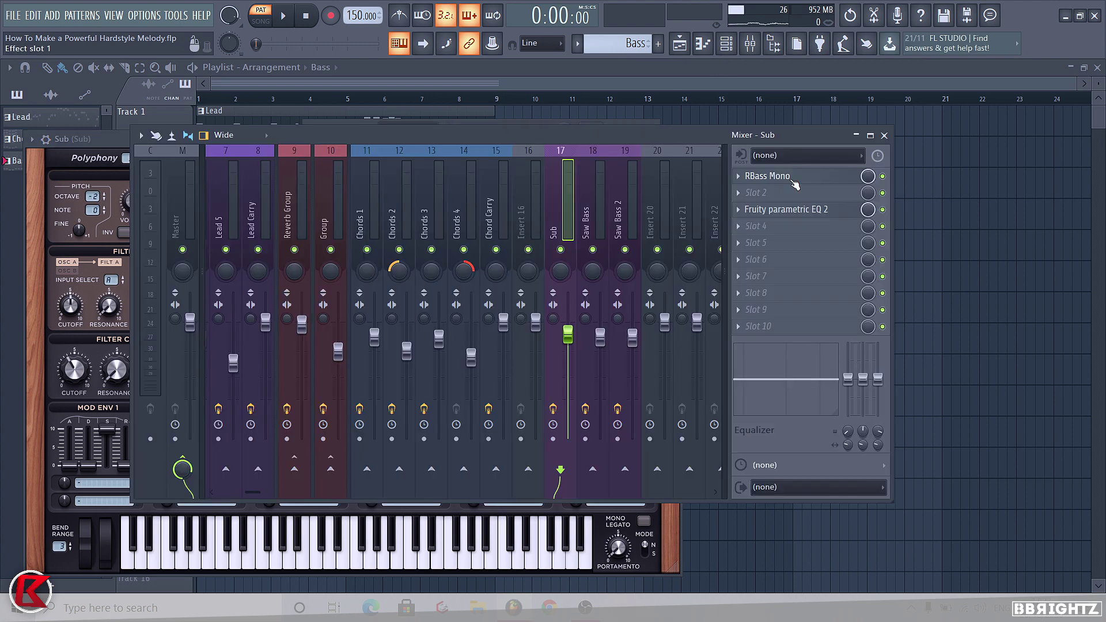
pyautogui.click(790, 178)
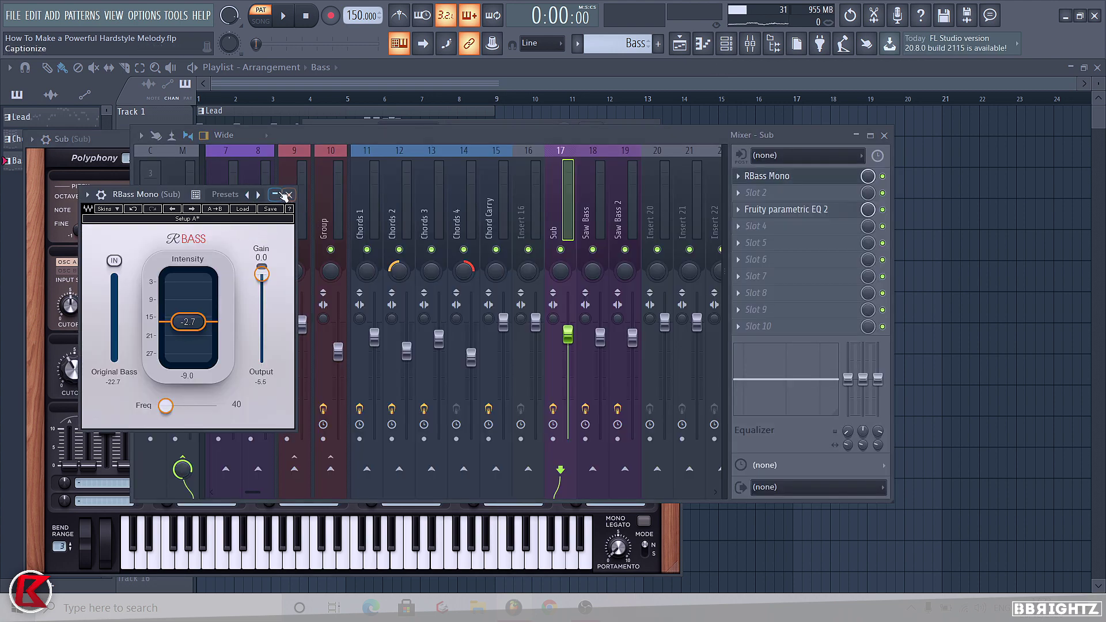
pyautogui.press('Escape')
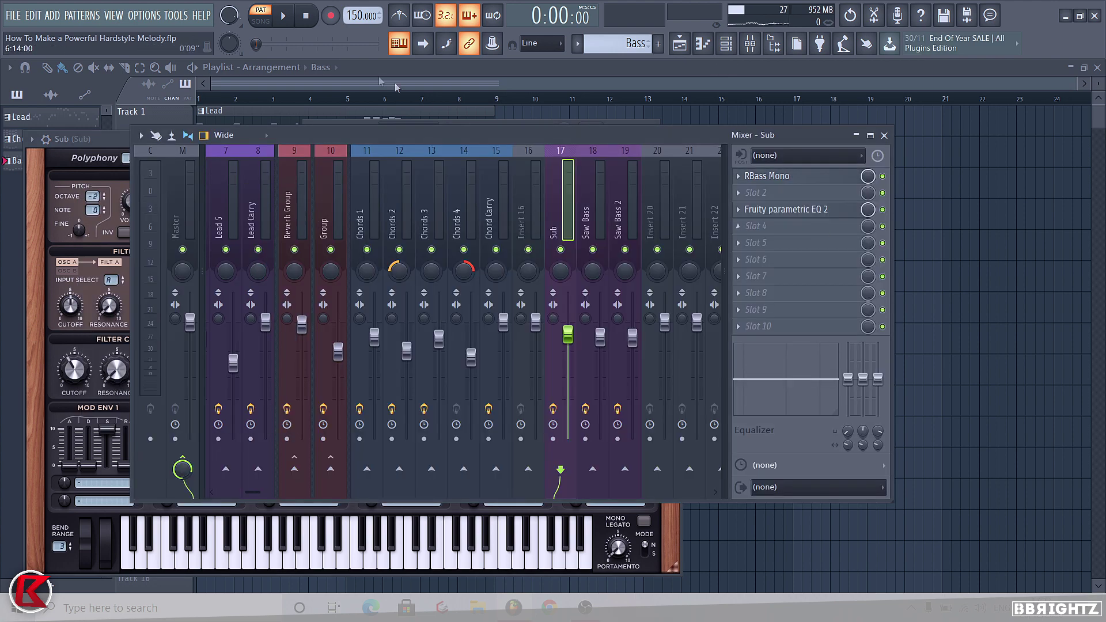
# Step: Solo the Sub mixer track, audition the Bass pattern, and close the mixer and the Sub's Sylenth1
pyautogui.rightClick(562, 251)
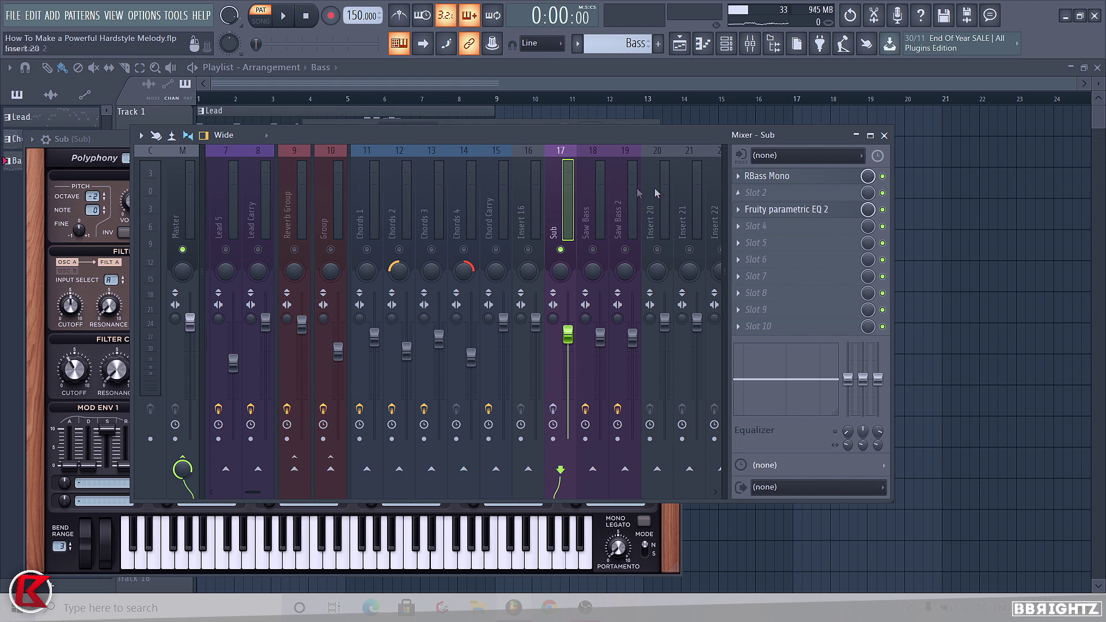
pyautogui.press('space')
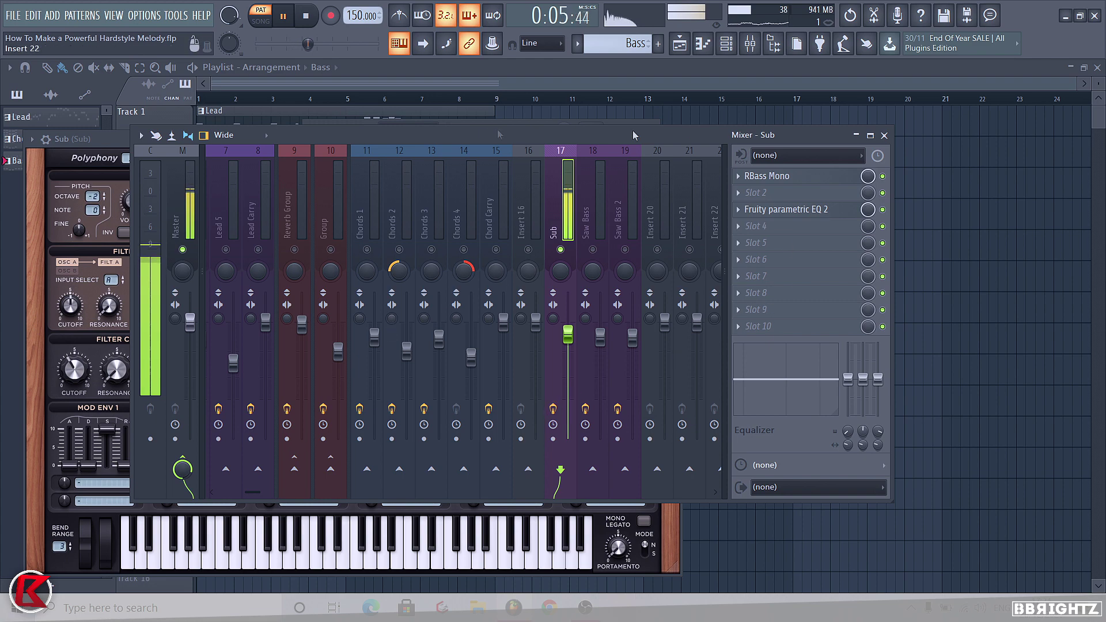
pyautogui.press('space')
pyautogui.click(884, 135)
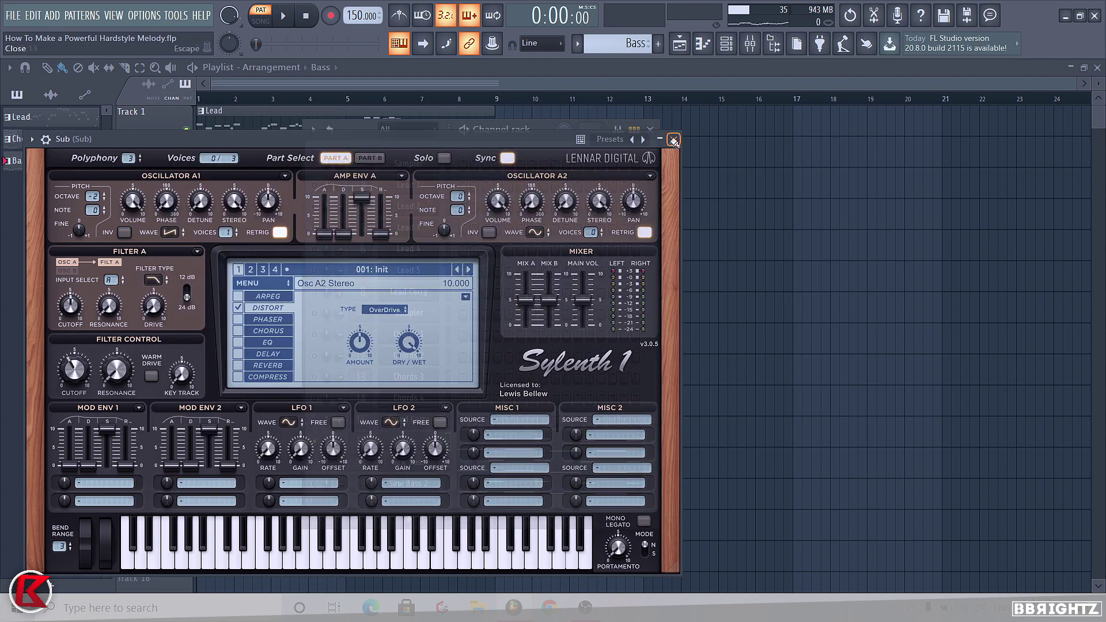
pyautogui.click(673, 139)
# Step: Check the Sub mixer track's Fruity Parametric EQ 2 curve and bring the channel rack back up
pyautogui.click(749, 45)
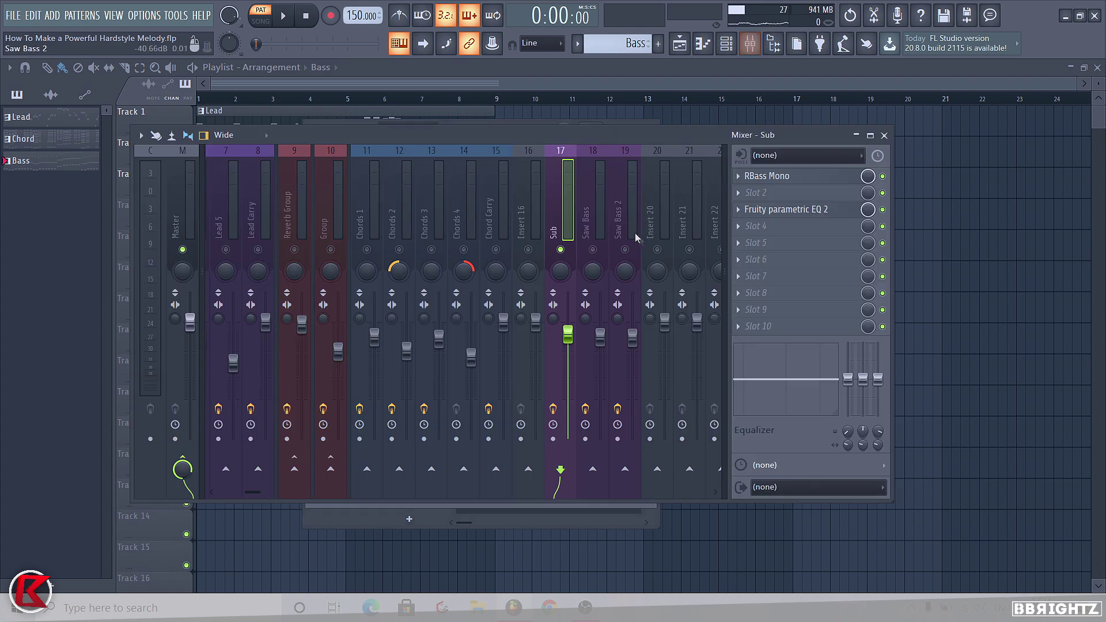
pyautogui.click(801, 211)
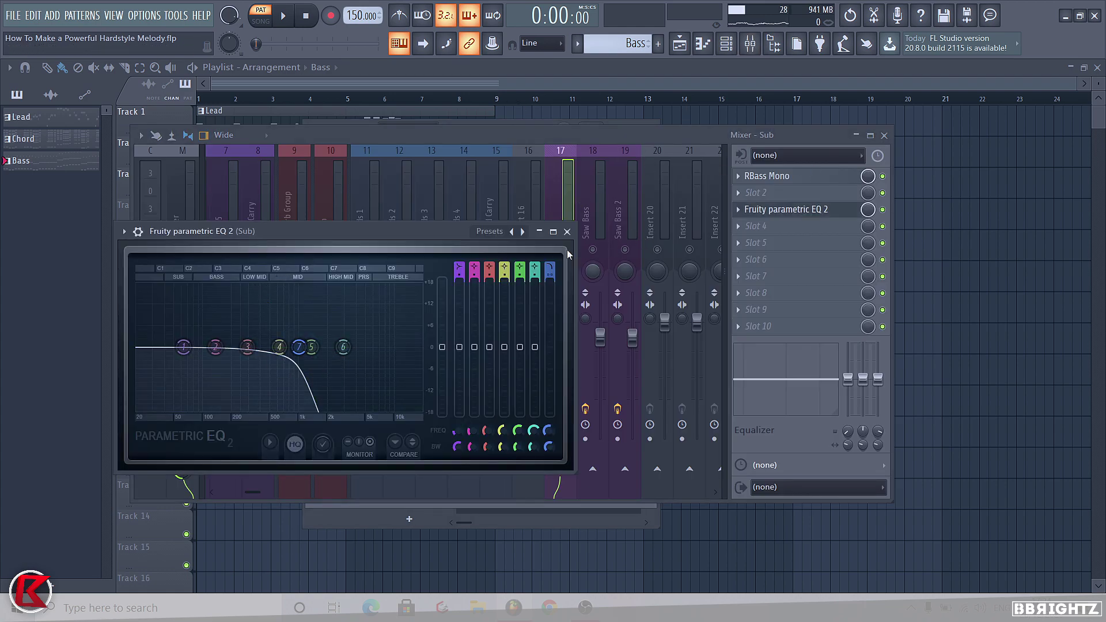
pyautogui.click(566, 231)
pyautogui.press('F6')
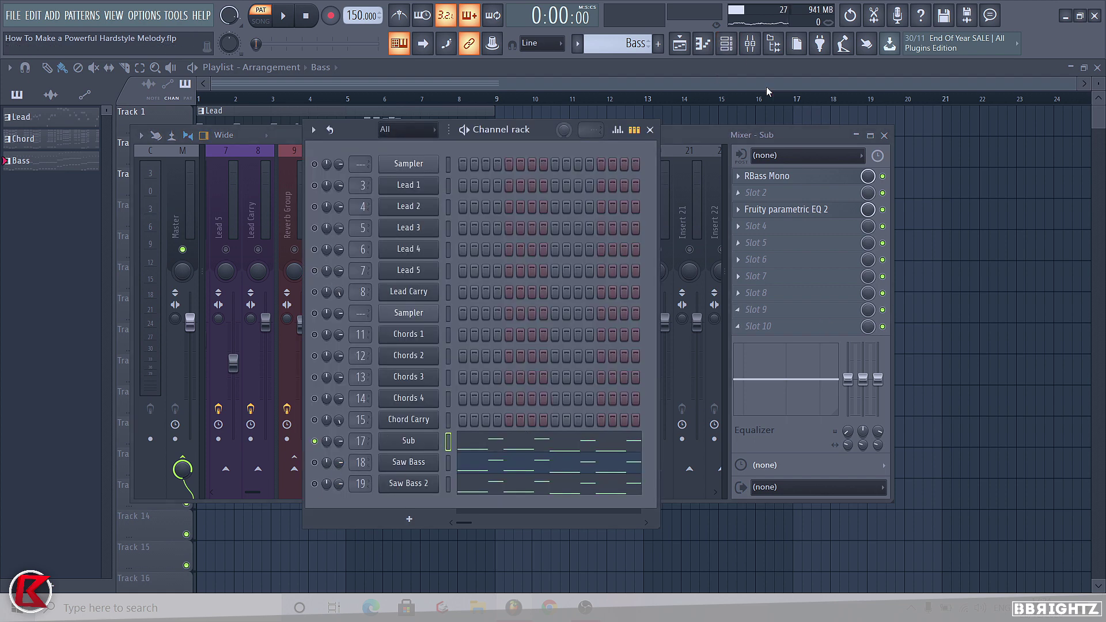
# Step: Inspect the Saw Bass mixer track's Fruity Parametric EQ 2 curve while playing the Bass pattern, and close the EQ
pyautogui.click(677, 137)
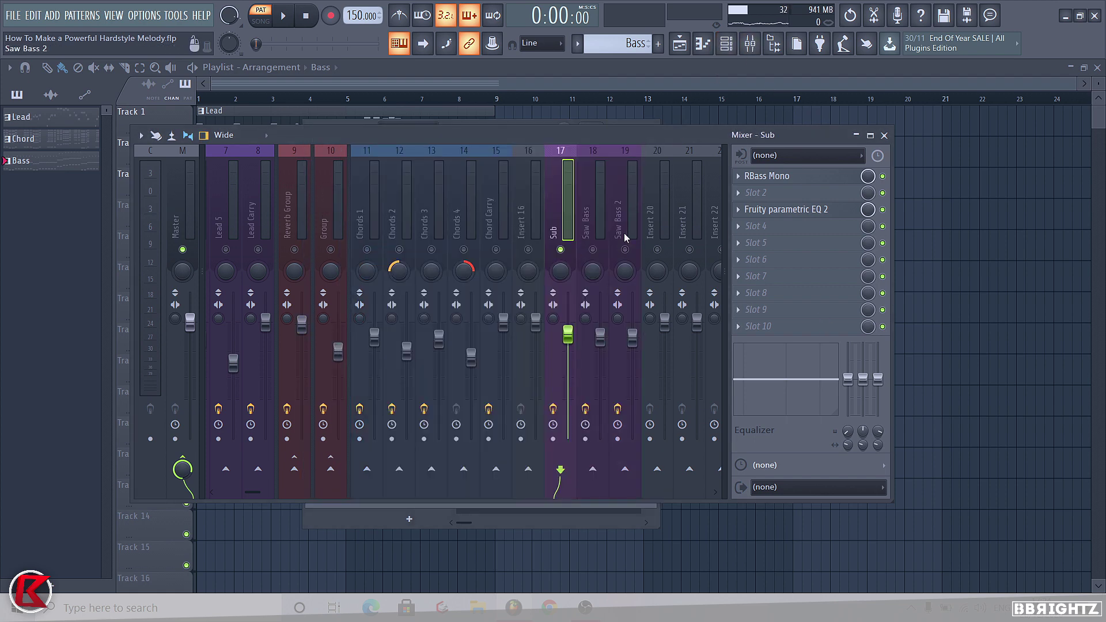
pyautogui.click(582, 214)
pyautogui.press('space')
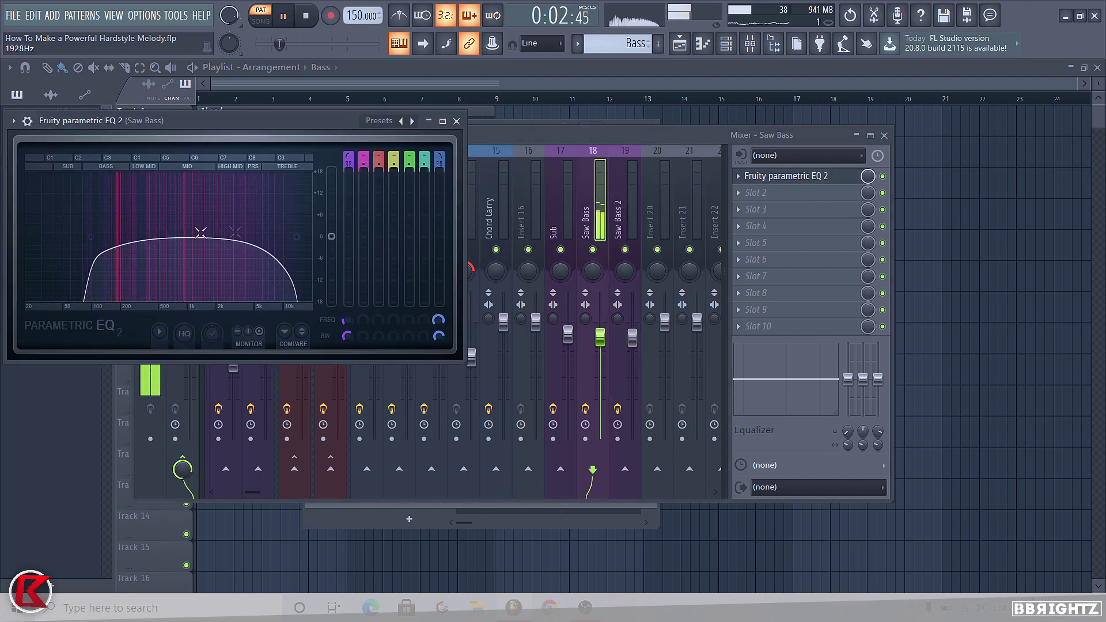
pyautogui.press('space')
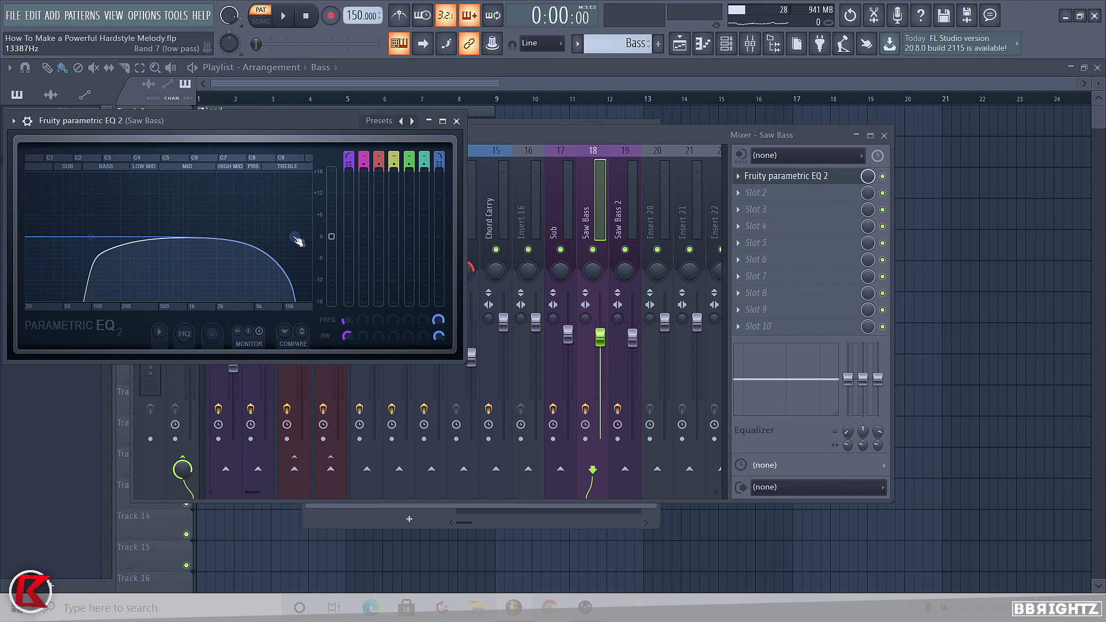
pyautogui.click(456, 121)
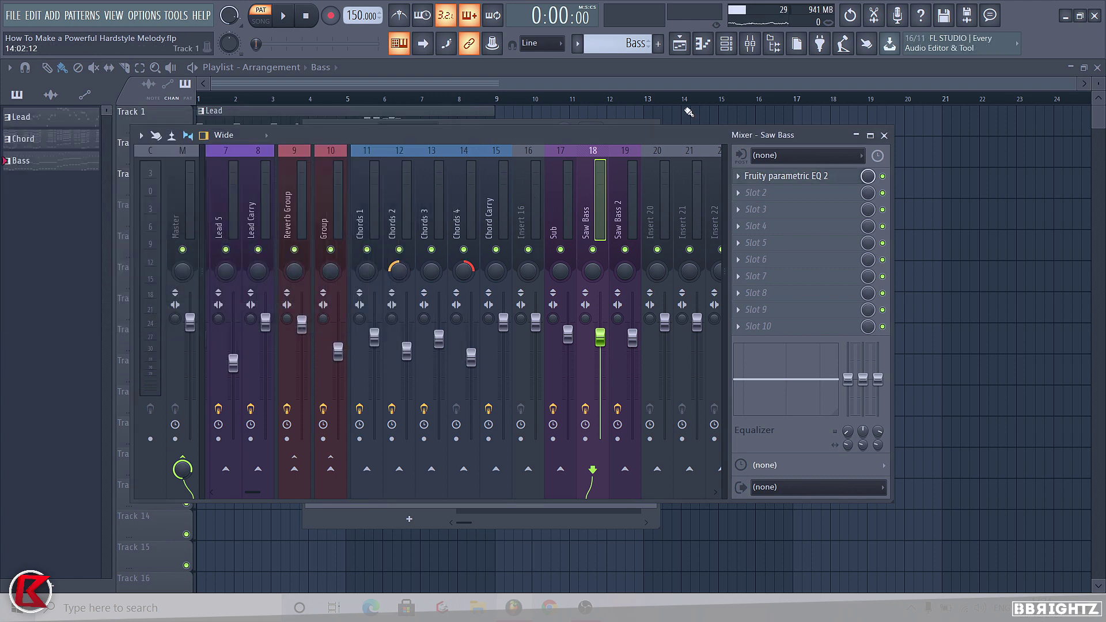
# Step: Review the Saw Bass 2 channel's Sylenth1 patch and play the layer with its mixer track showing
pyautogui.click(727, 43)
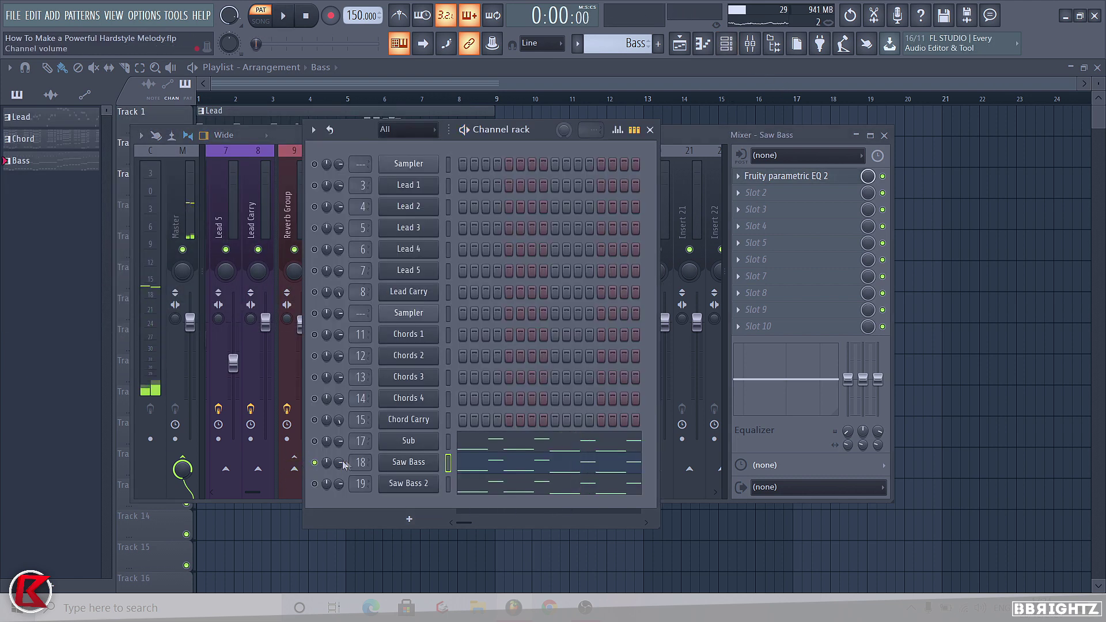
pyautogui.click(409, 487)
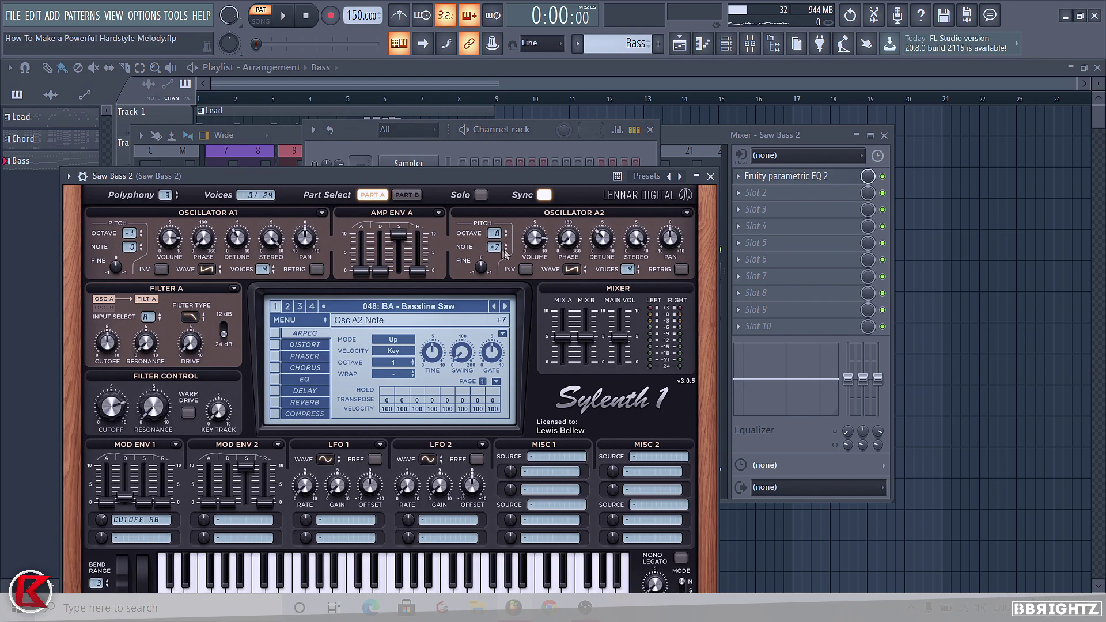
pyautogui.click(710, 177)
pyautogui.click(695, 140)
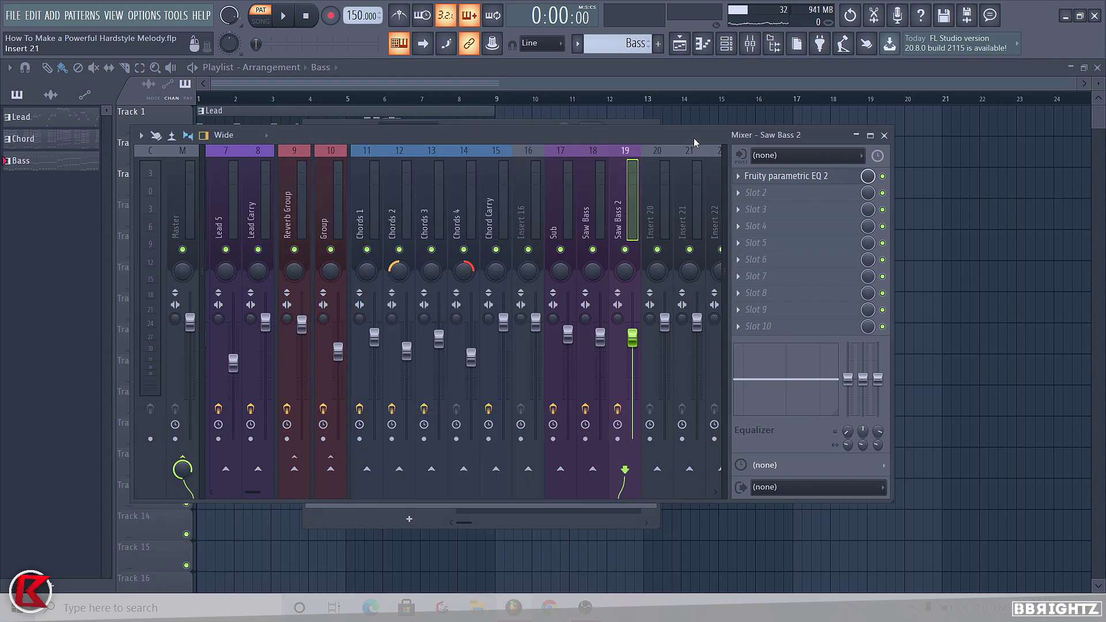
pyautogui.press('space')
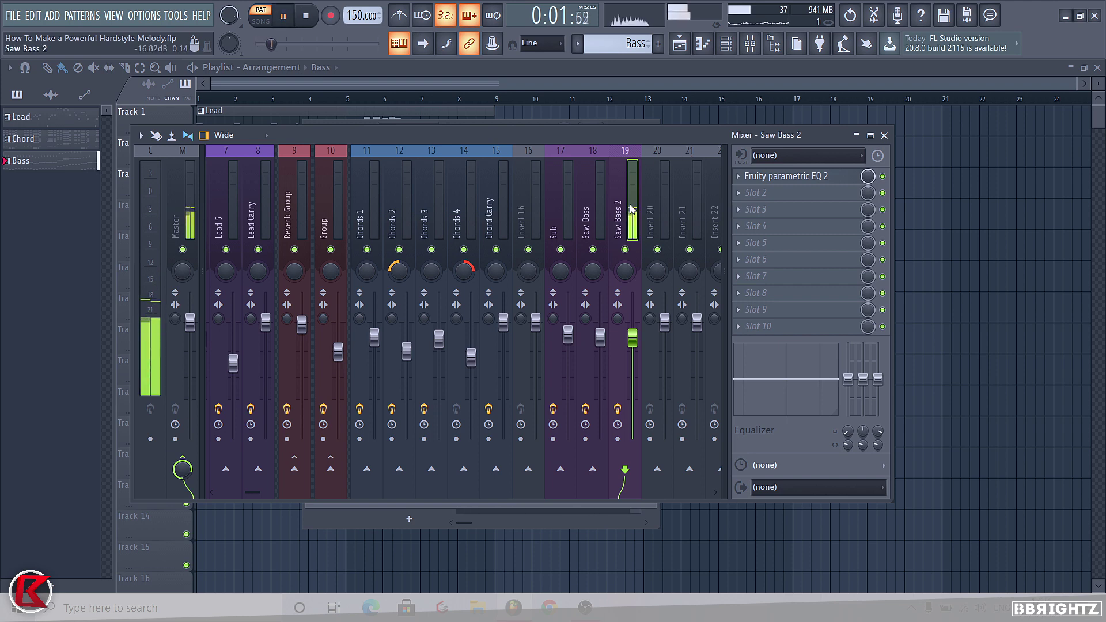
# Step: Unmute the Saw Bass and Sub channels alongside Saw Bass 2, stop playback, and close all open windows
pyautogui.click(725, 44)
pyautogui.click(313, 466)
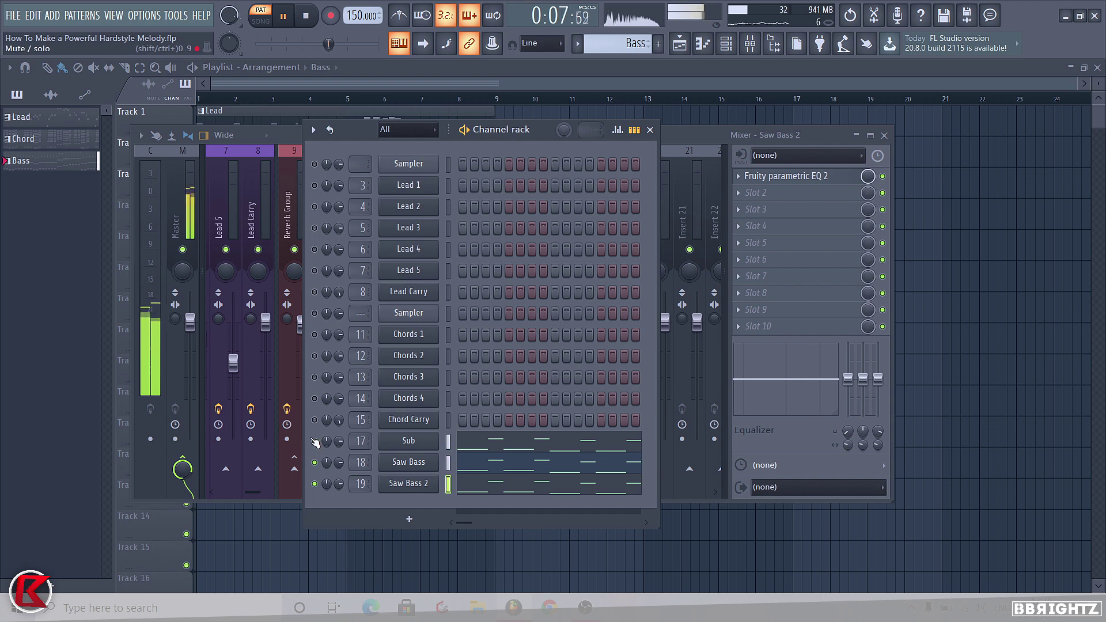
pyautogui.press('space')
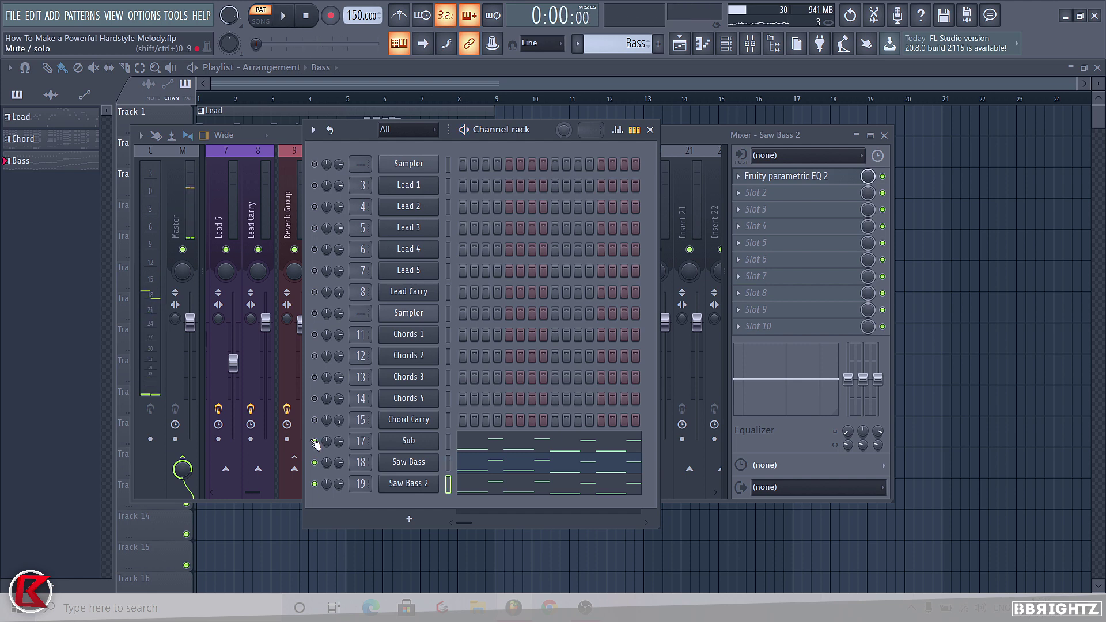
pyautogui.press('F12')
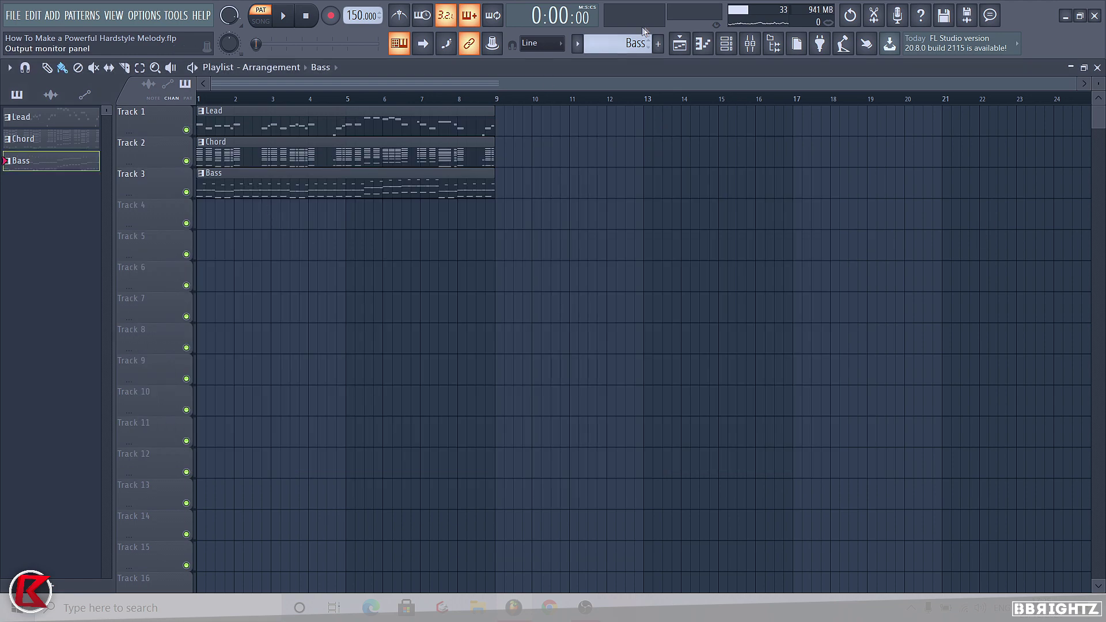
# Step: Audition the three bass layers together while watching their mixer tracks, and close the mixer
pyautogui.click(749, 46)
pyautogui.moveTo(606, 205); pyautogui.dragTo(597, 229)
pyautogui.press('space')
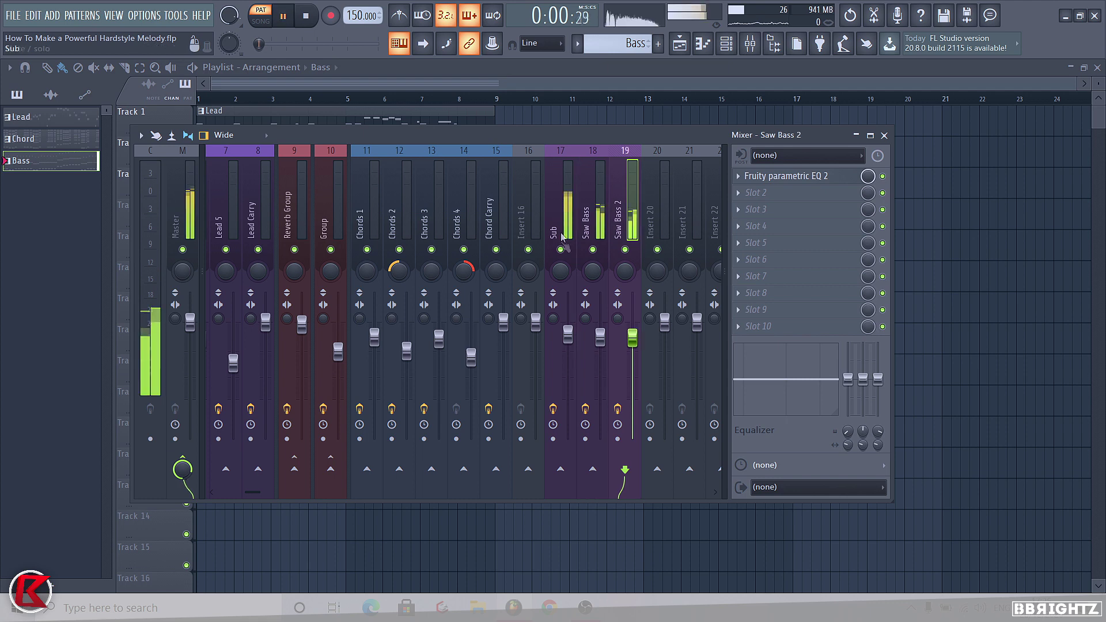
pyautogui.rightClick(1039, 324)
pyautogui.press('space')
# Step: Switch playback to song mode and highlight the Lead, Chord and Bass clips in the playlist
pyautogui.press('l')
pyautogui.hotkey('ctrl', 'a')
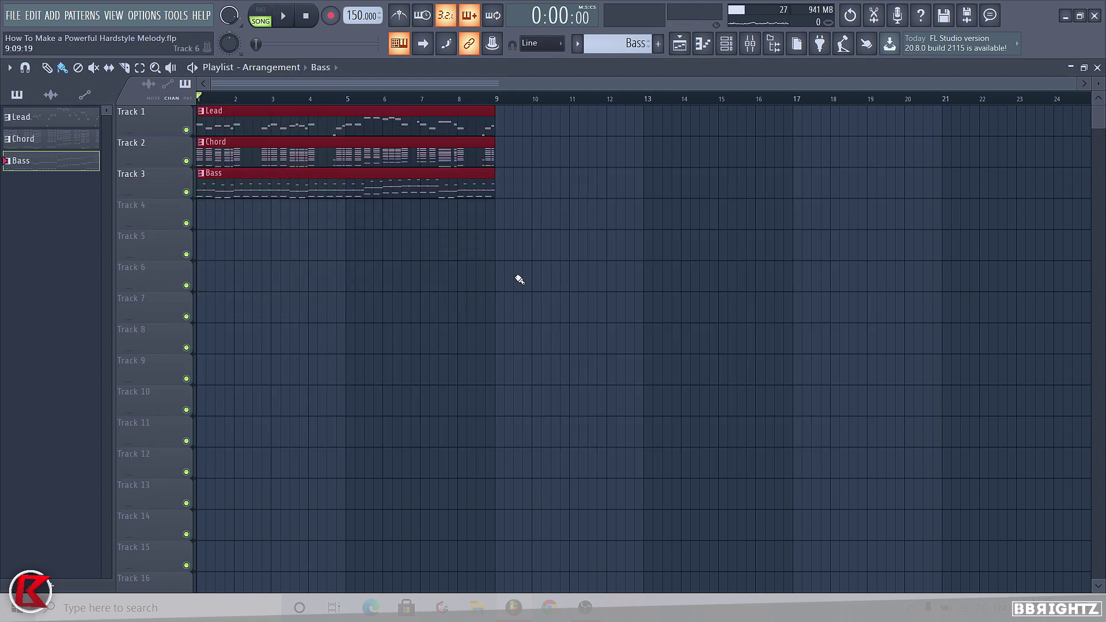
pyautogui.hotkey('ctrl', 'd')
pyautogui.moveTo(584, 272); pyautogui.dragTo(2, 121)
pyautogui.hotkey('ctrl', 'd')
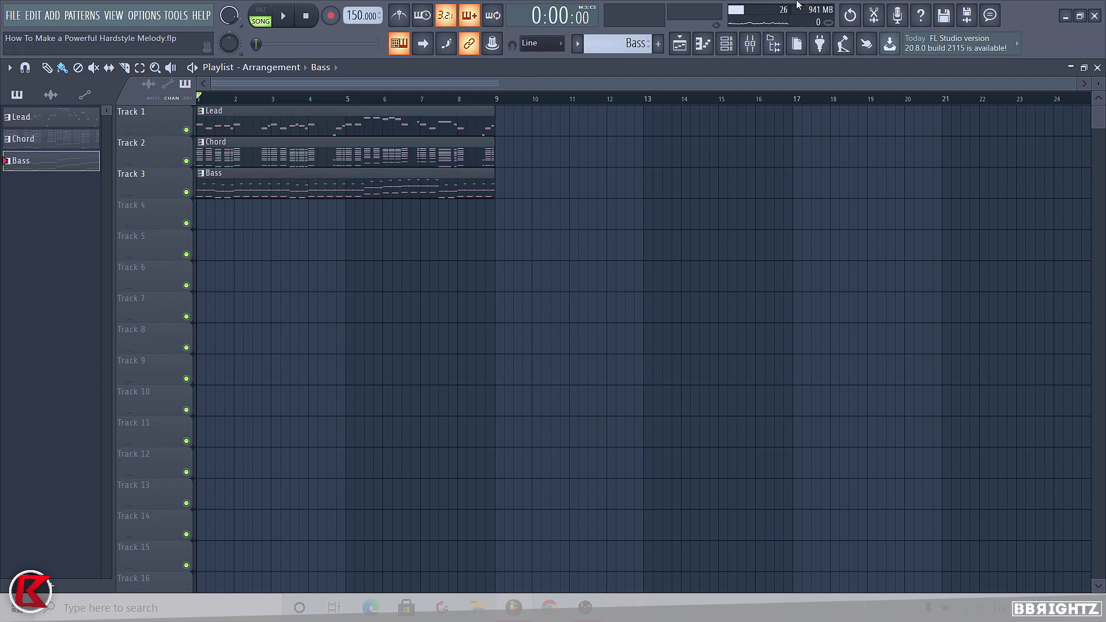
pyautogui.moveTo(538, 447); pyautogui.dragTo(199, 124)
pyautogui.rightClick(420, 367)
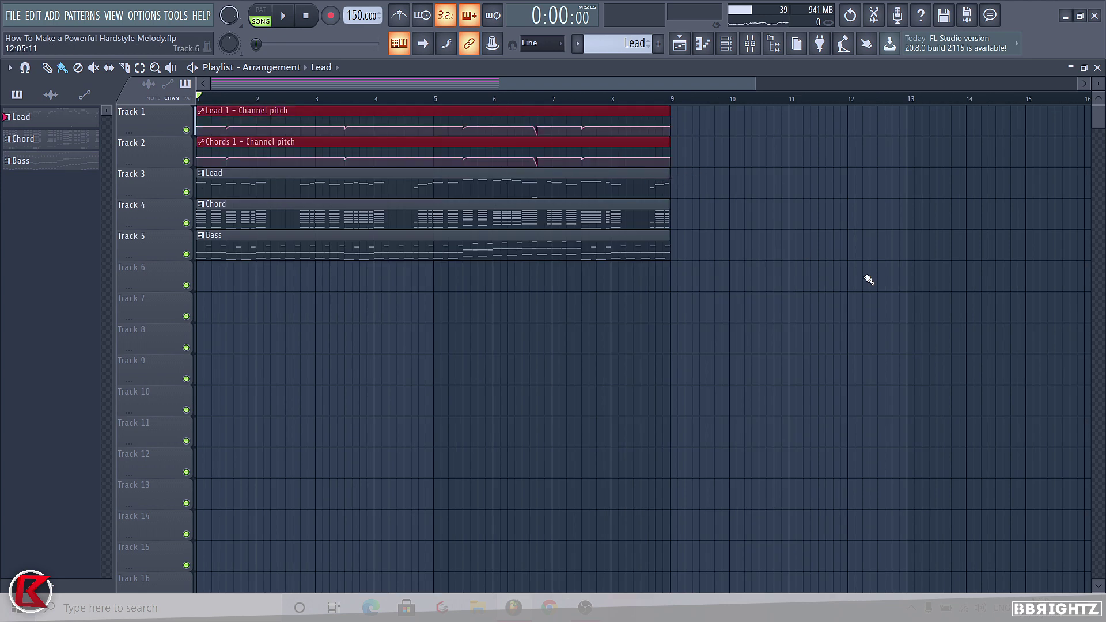
# Step: Enlarge Track 1 and examine the dips in the Lead 1 channel pitch automation clip
pyautogui.moveTo(143, 136); pyautogui.dragTo(149, 237)
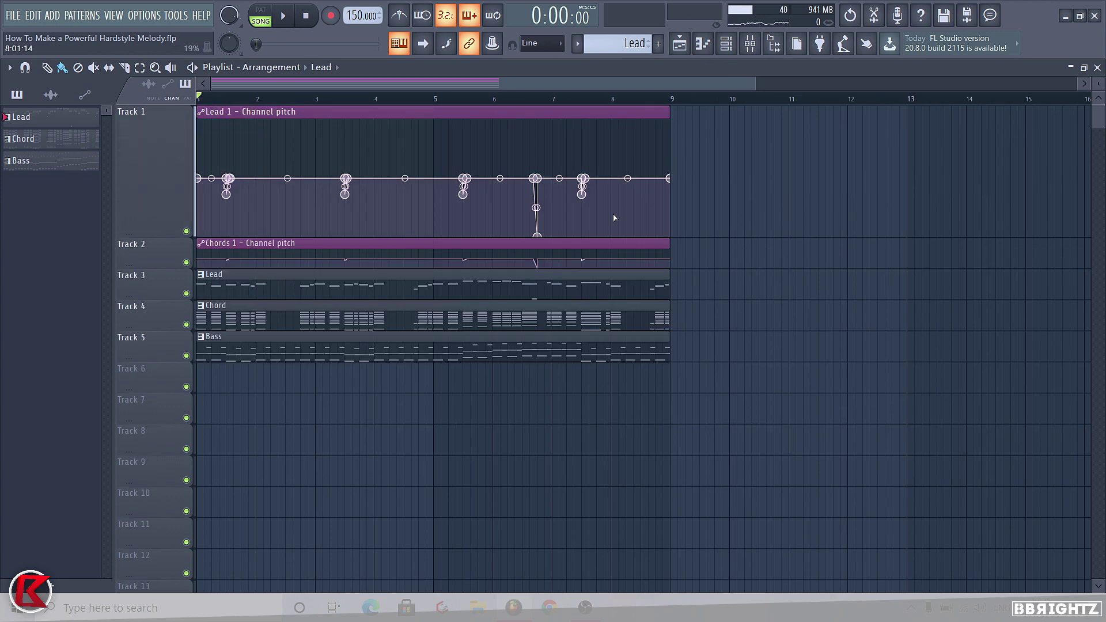
pyautogui.scroll(3, 572, 264)
pyautogui.moveTo(550, 454); pyautogui.dragTo(506, 113)
pyautogui.rightClick(565, 554)
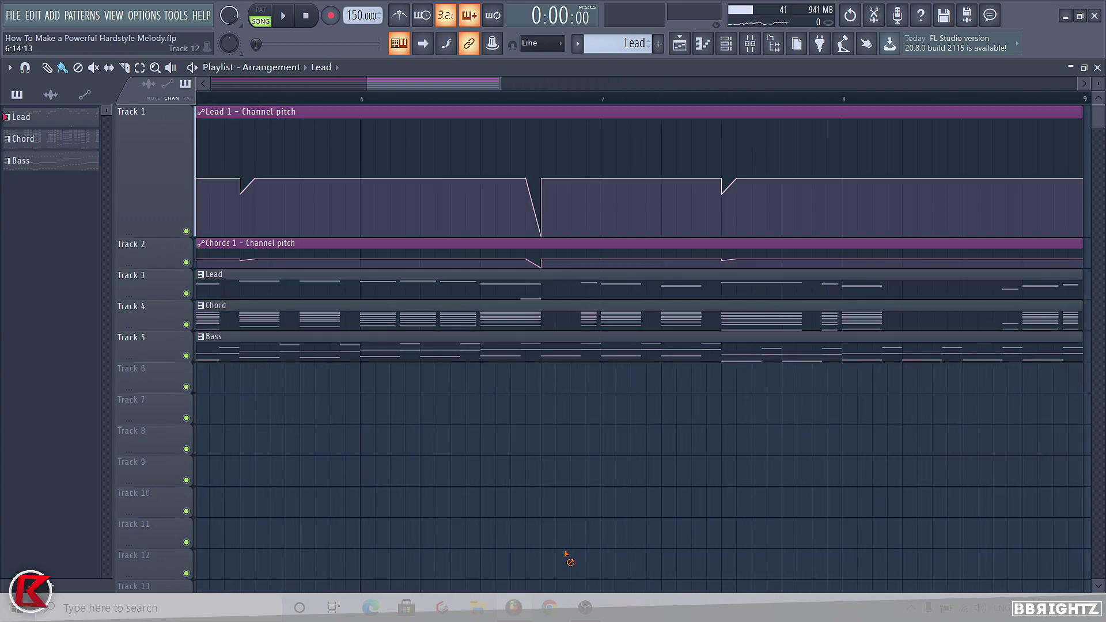
pyautogui.scroll(-4, 479, 205)
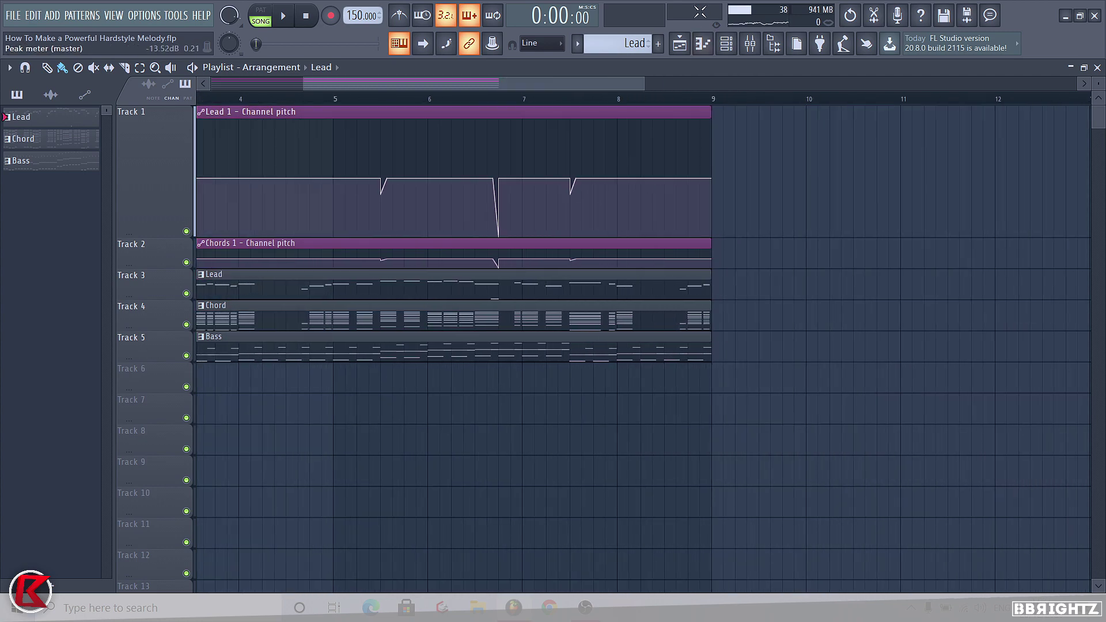
# Step: Inspect the Lead 1 channel's Sylenth1 patch from the channel rack, and close the synth
pyautogui.click(726, 44)
pyautogui.click(405, 161)
pyautogui.moveTo(400, 157); pyautogui.dragTo(422, 131)
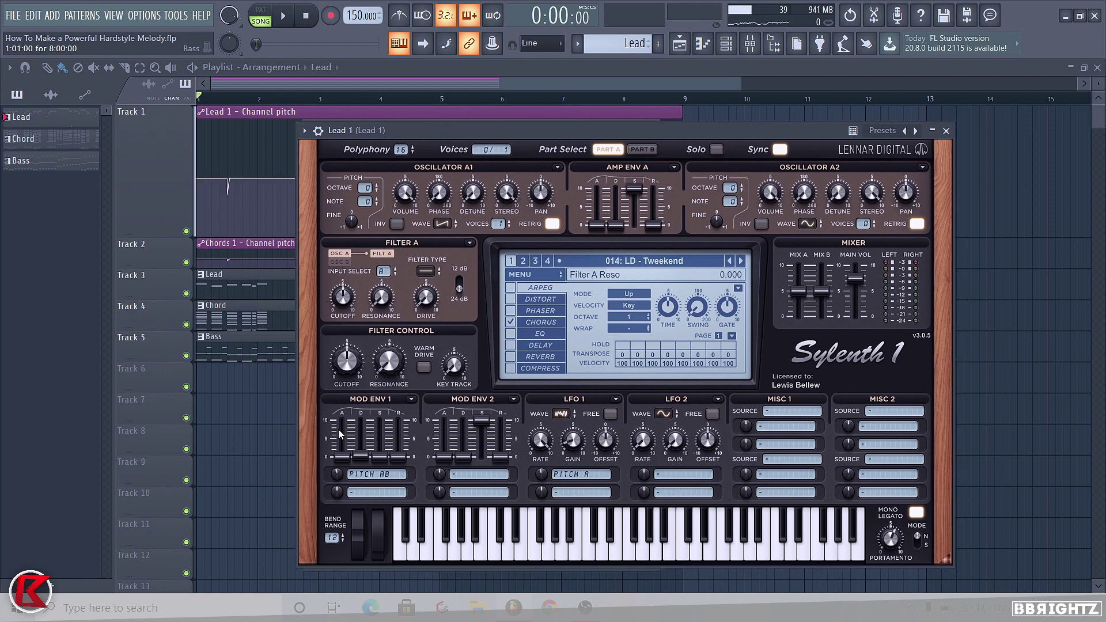
pyautogui.click(945, 131)
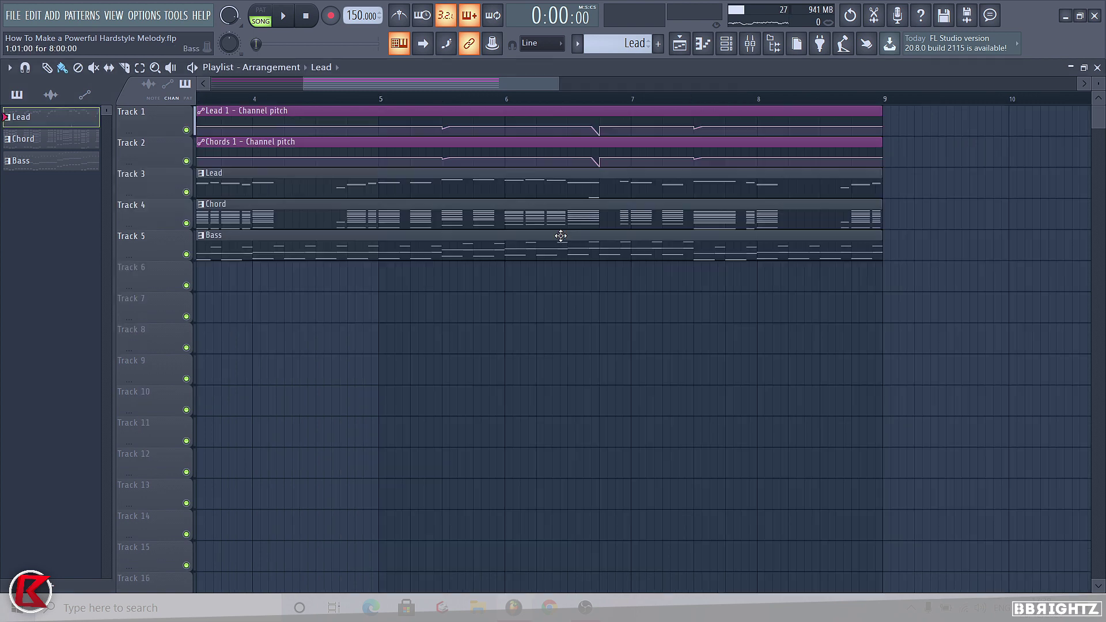
# Step: Solo Track 3, examine the low A3 note in the Lead pattern's piano roll, and return to the playlist
pyautogui.rightClick(187, 191)
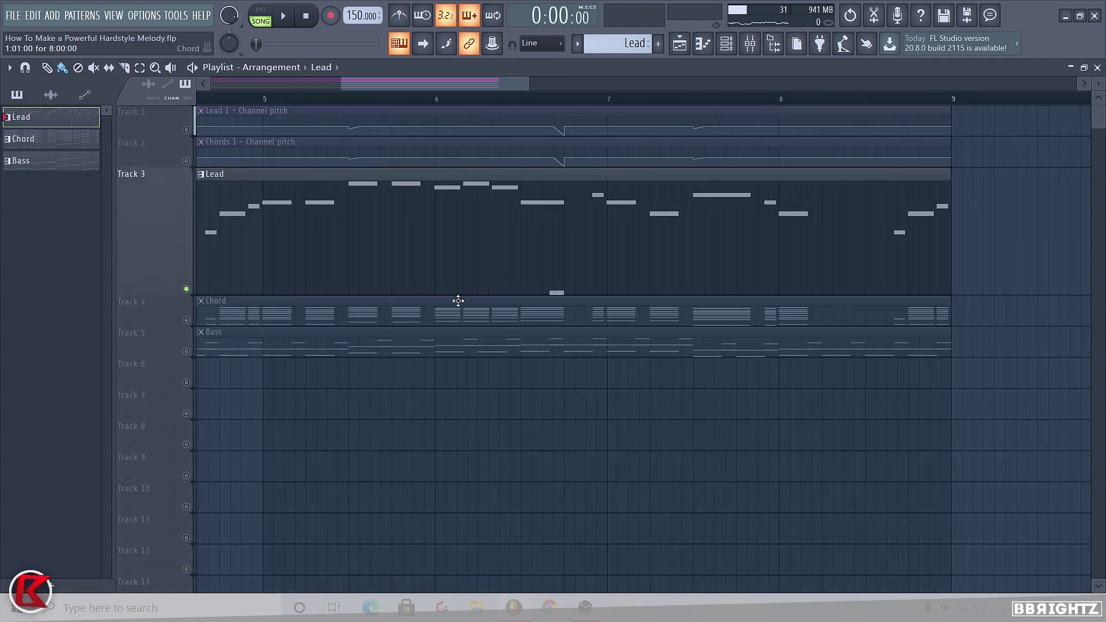
pyautogui.doubleClick(555, 224)
pyautogui.scroll(-10, 575, 228)
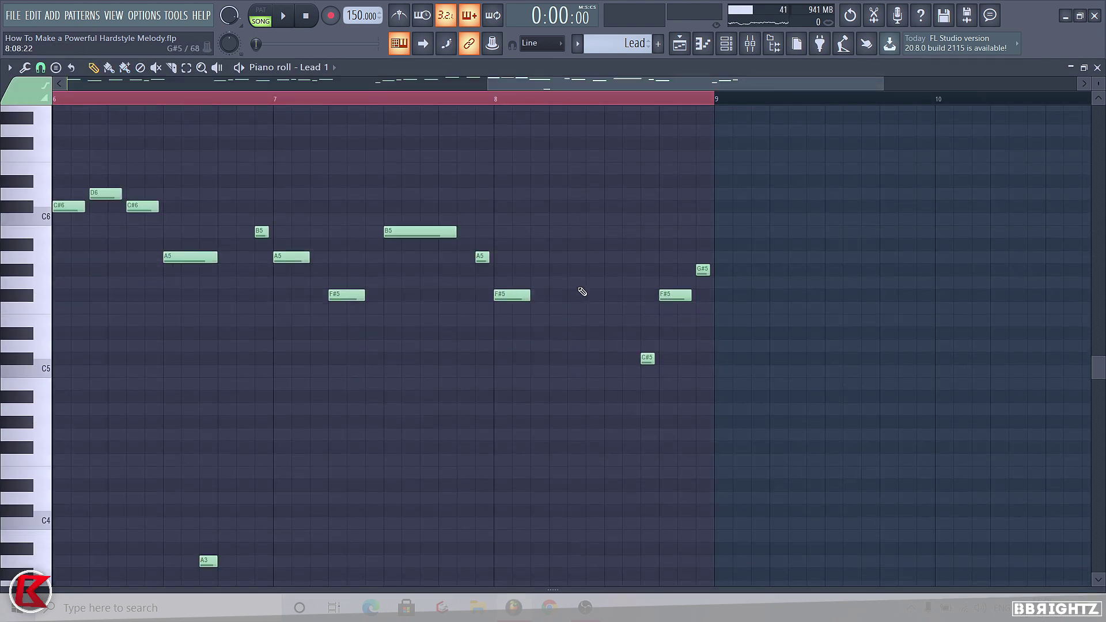
pyautogui.keyDown('ctrl'); pyautogui.scroll(3, 218, 345); pyautogui.keyUp('ctrl')
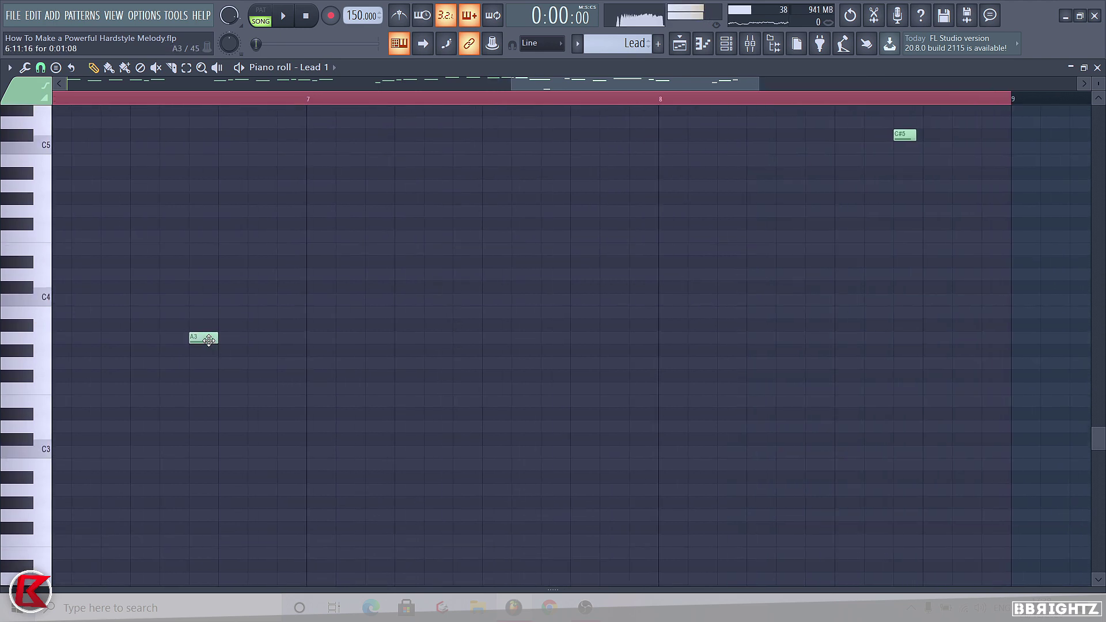
pyautogui.keyDown('ctrl'); pyautogui.scroll(-2, 222, 340); pyautogui.keyUp('ctrl')
pyautogui.scroll(5, 242, 308)
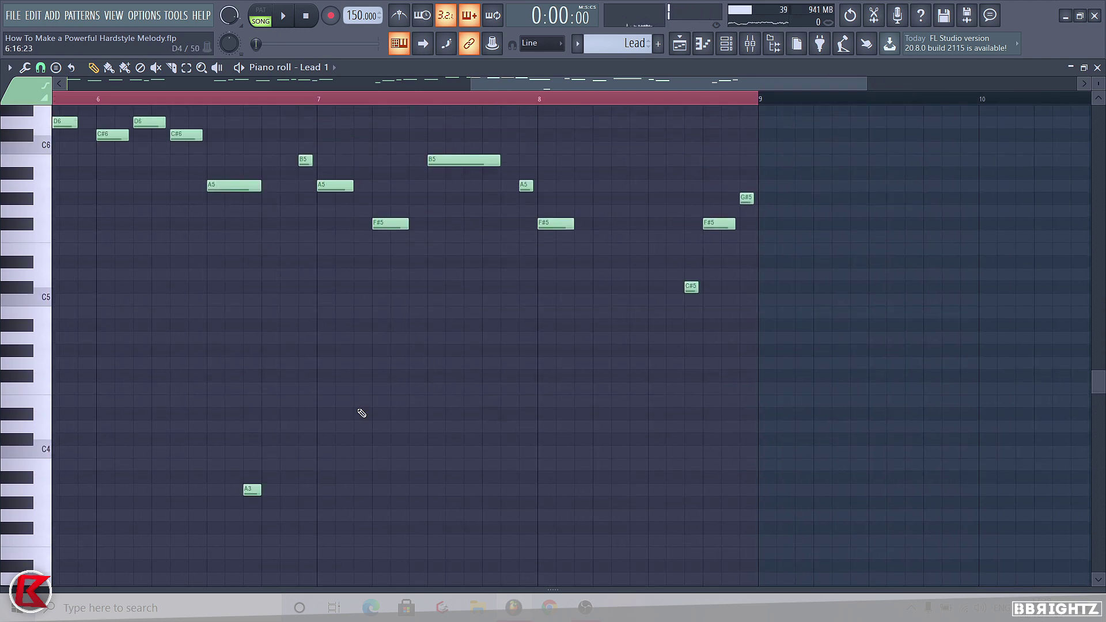
pyautogui.press('F5')
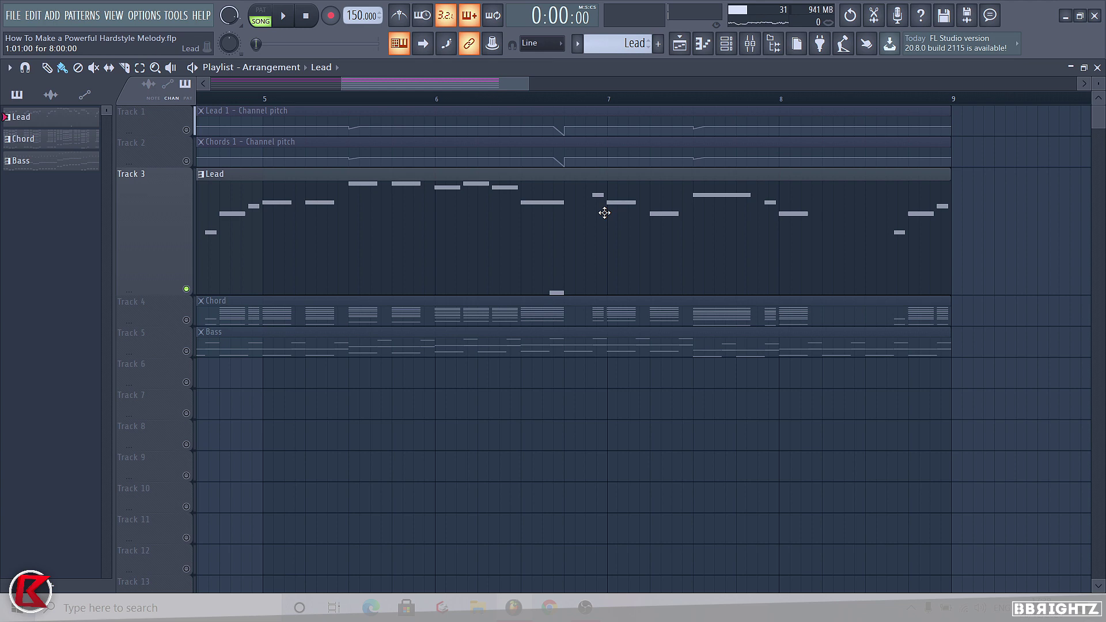
# Step: Unmute the Lead 1 pitch automation on Track 1 and reduce Track 3 to the normal track height
pyautogui.click(190, 134)
pyautogui.rightClick(163, 214)
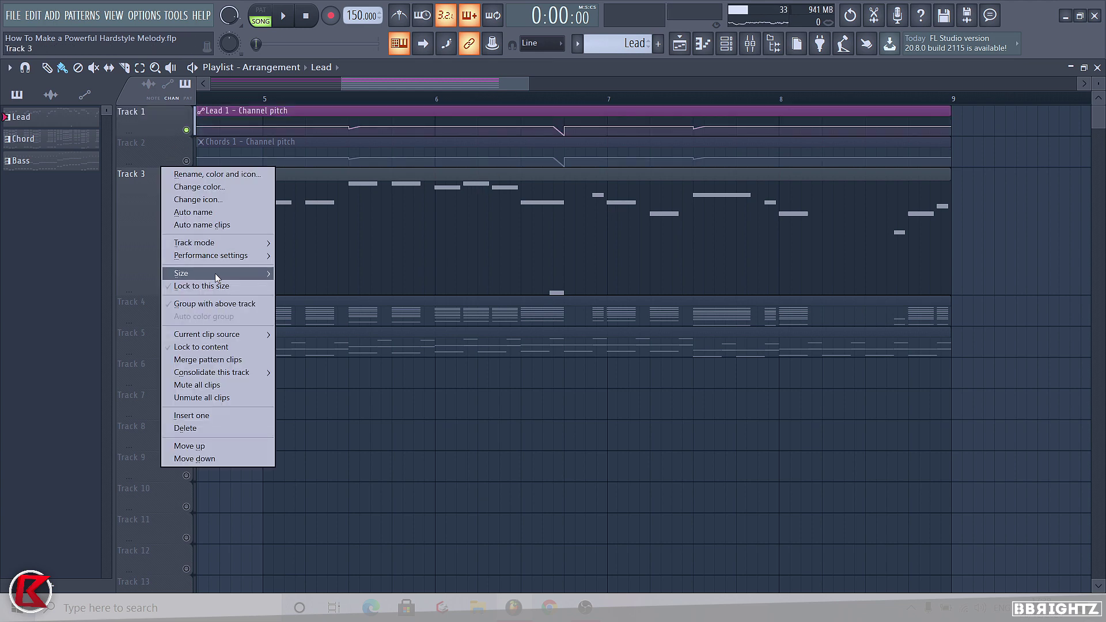
pyautogui.moveTo(215, 275)
pyautogui.click(299, 299)
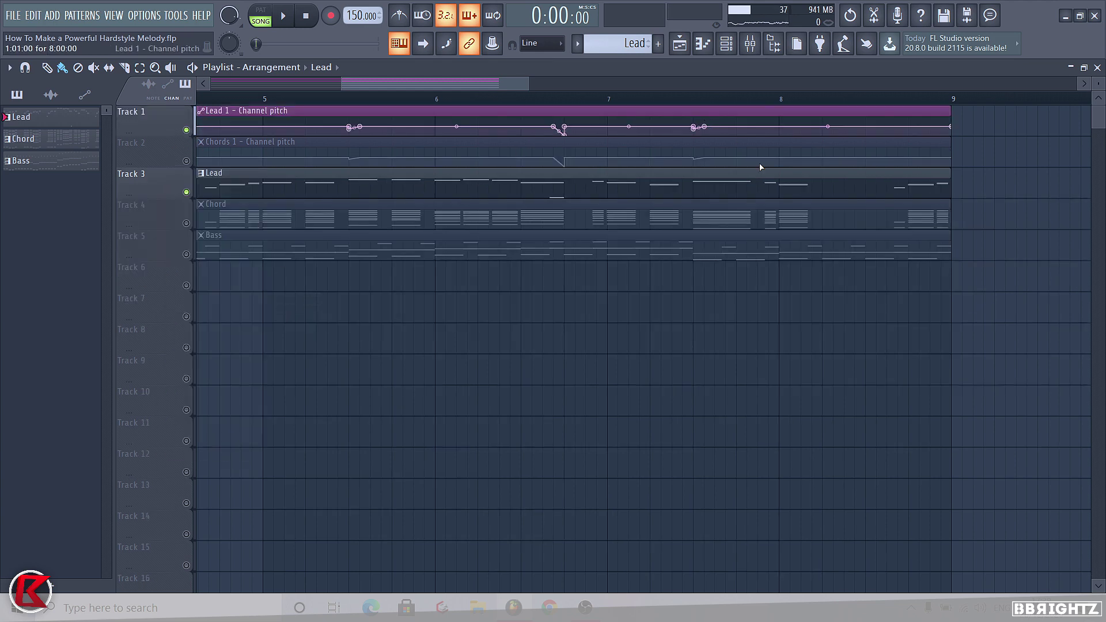
# Step: Play the lead with its pitch automation from the start, unmute Track 2 during playback, and stop
pyautogui.scroll(-5, 922, 253)
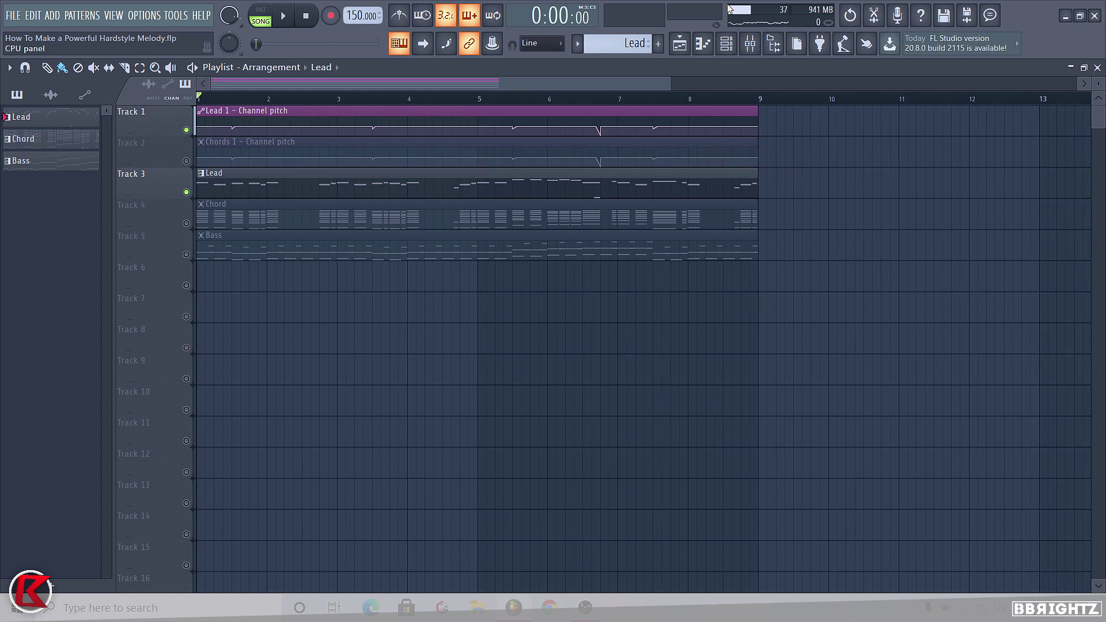
pyautogui.press('F6')
pyautogui.press('F6')
pyautogui.press('space')
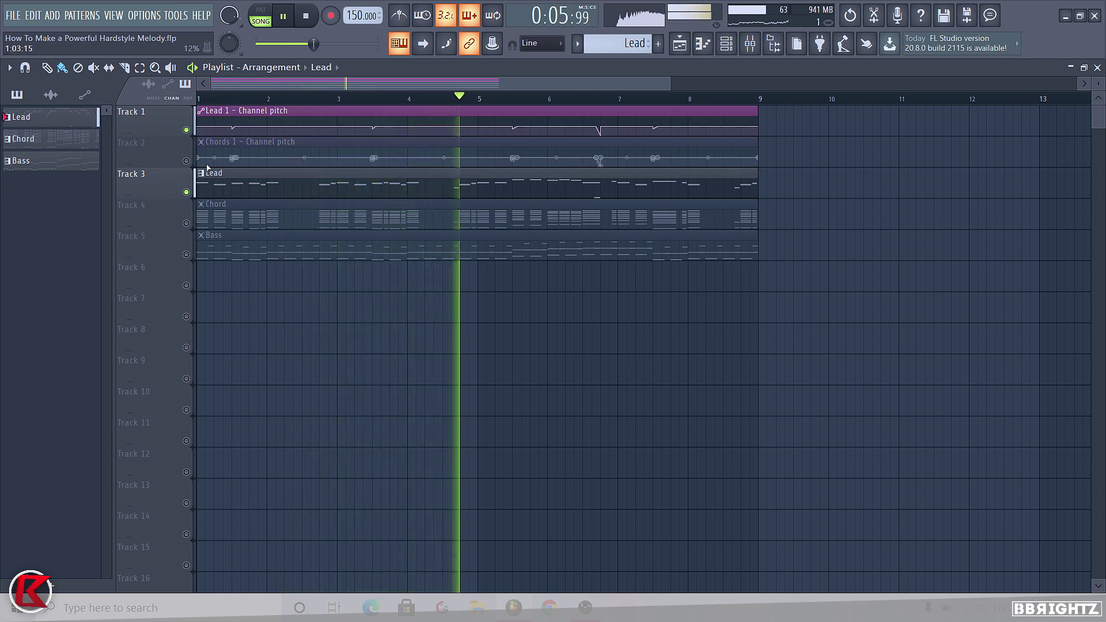
pyautogui.click(200, 142)
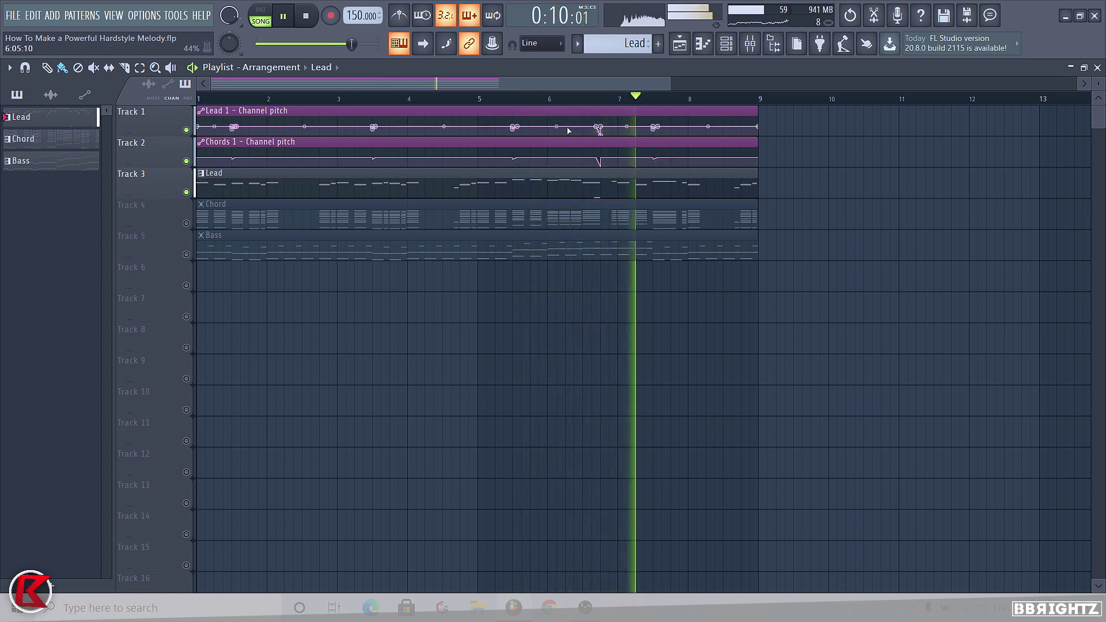
pyautogui.press('space')
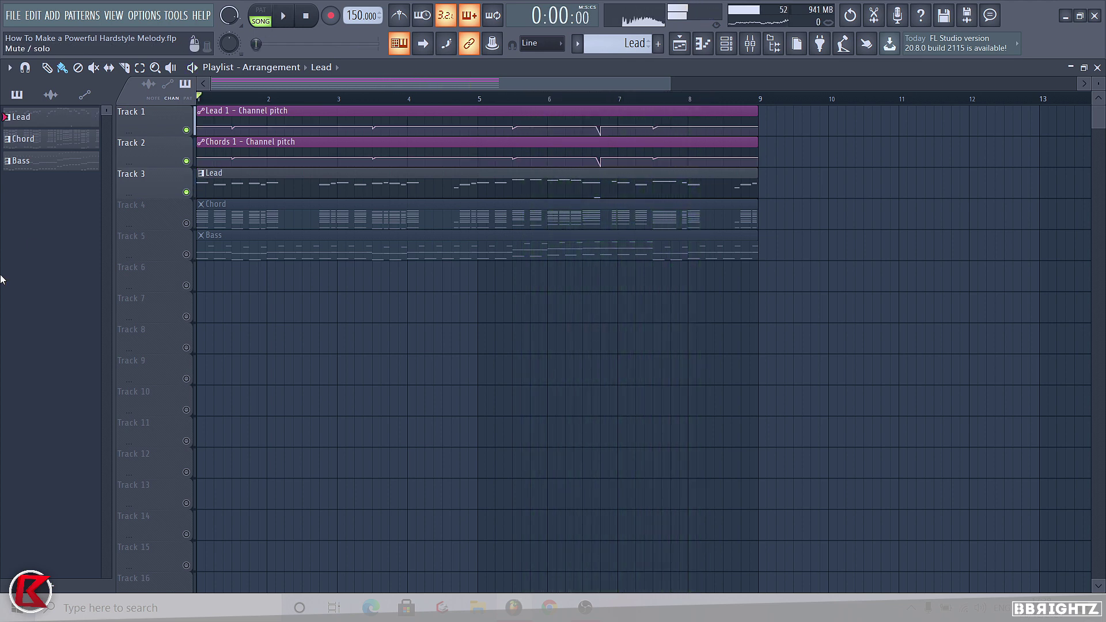
# Step: Mute the Lead on Track 3, unmute the Chord on Track 4, and audition it from bar 5
pyautogui.click(186, 192)
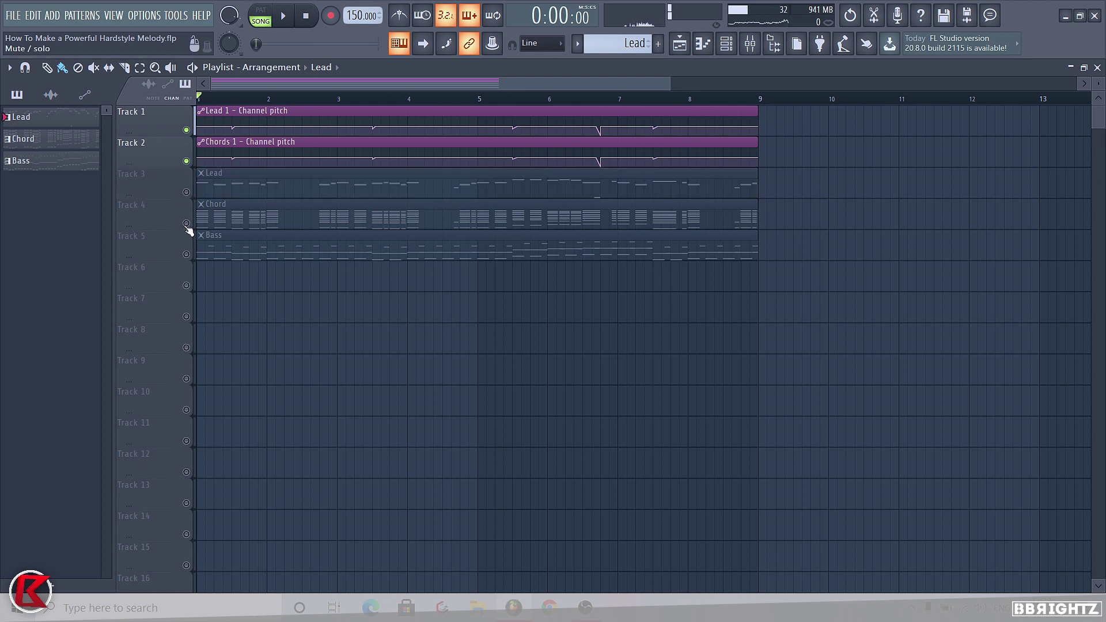
pyautogui.click(186, 223)
pyautogui.click(486, 99)
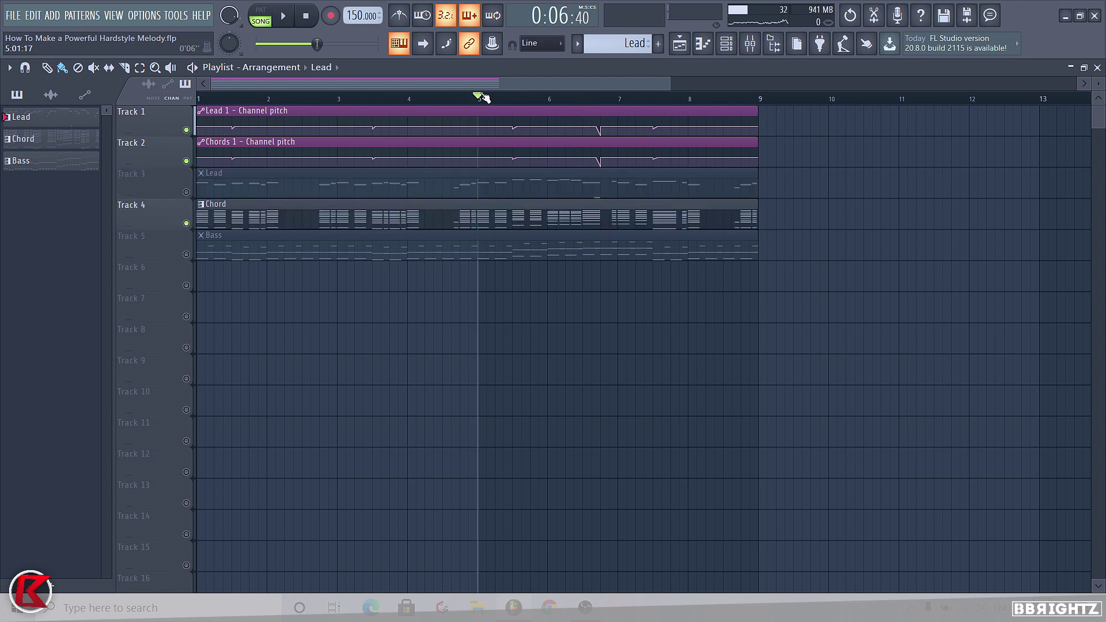
pyautogui.press('space')
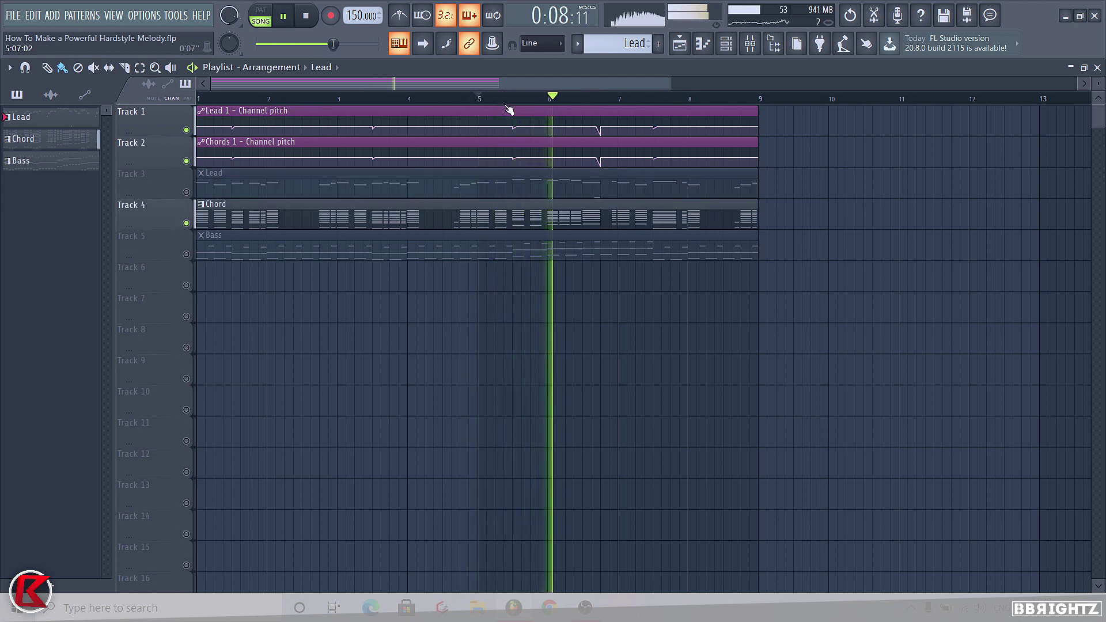
pyautogui.press('space')
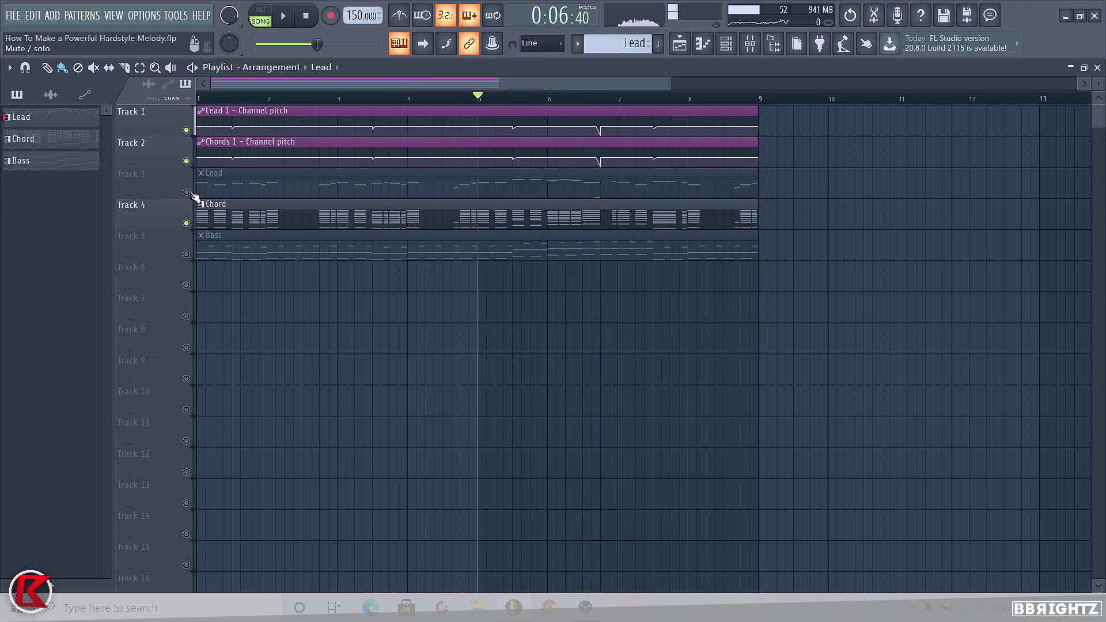
# Step: Unmute the Lead on Track 3 and the Bass on Track 5, and briefly select and deselect all playlist clips
pyautogui.click(186, 191)
pyautogui.click(186, 254)
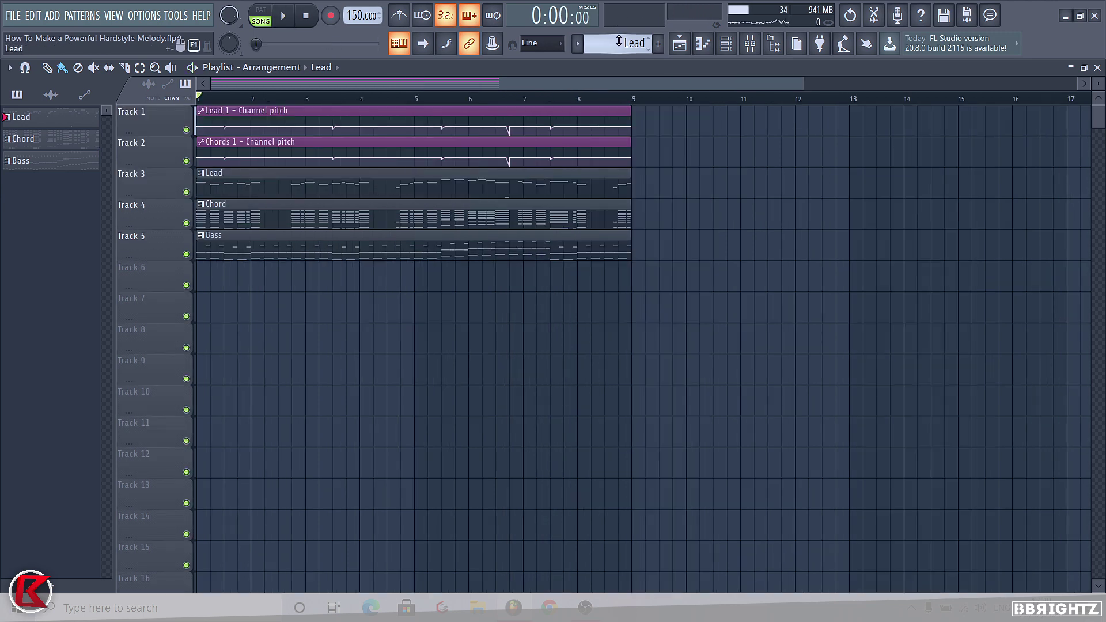
pyautogui.moveTo(676, 349); pyautogui.dragTo(88, 67)
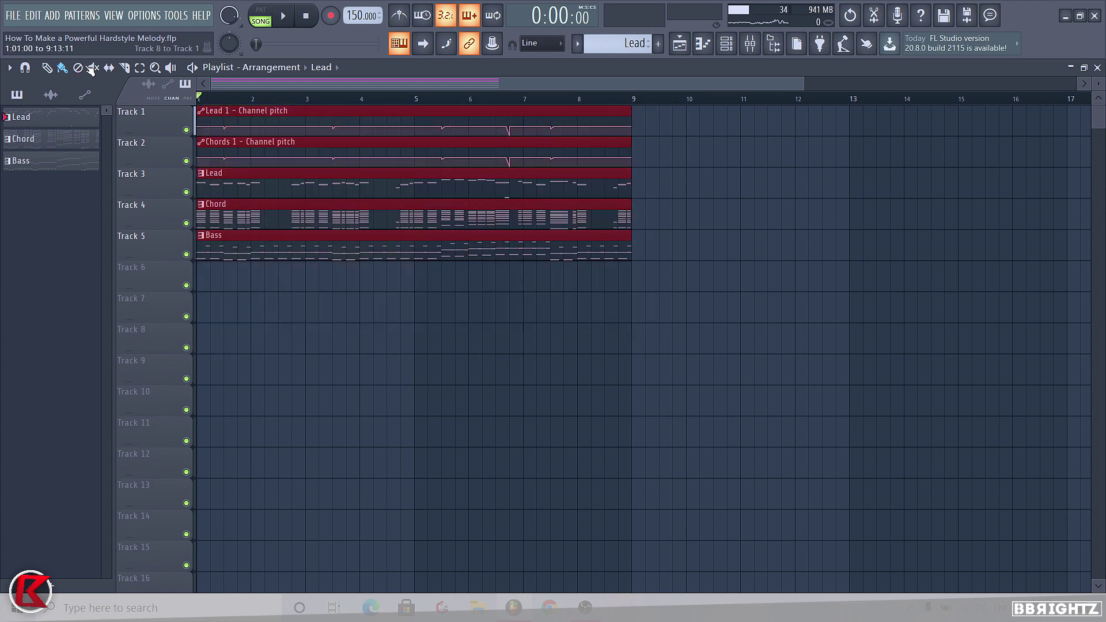
pyautogui.keyDown('ctrl'); pyautogui.click(456, 467); pyautogui.keyUp('ctrl')
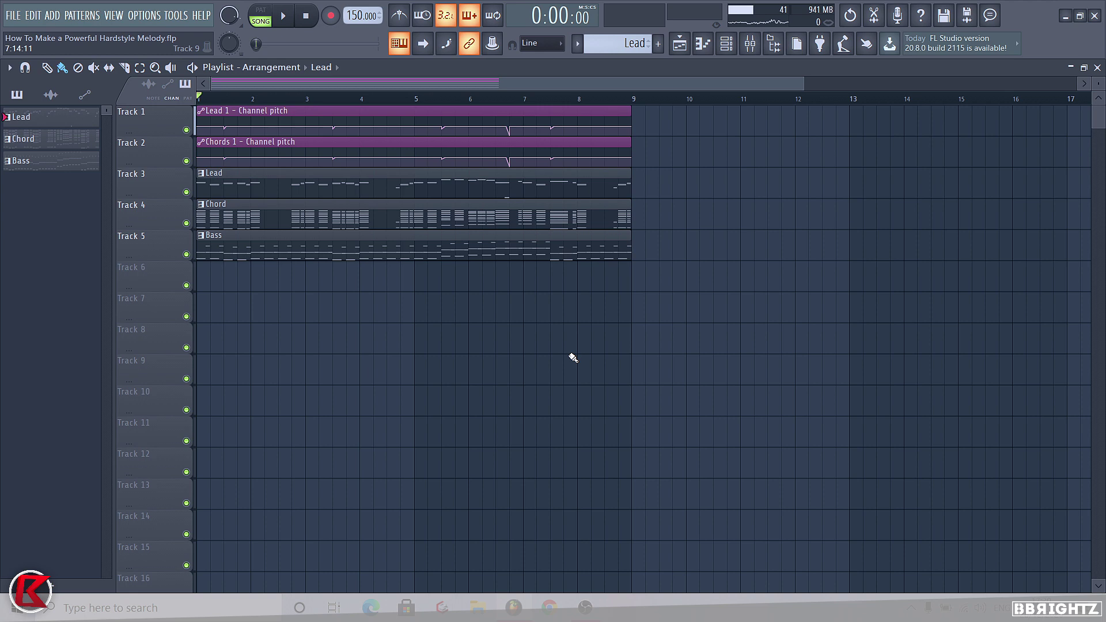
# Step: Play the full arrangement from the start, switch smart disable for all plugins during playback, and stop
pyautogui.press('space')
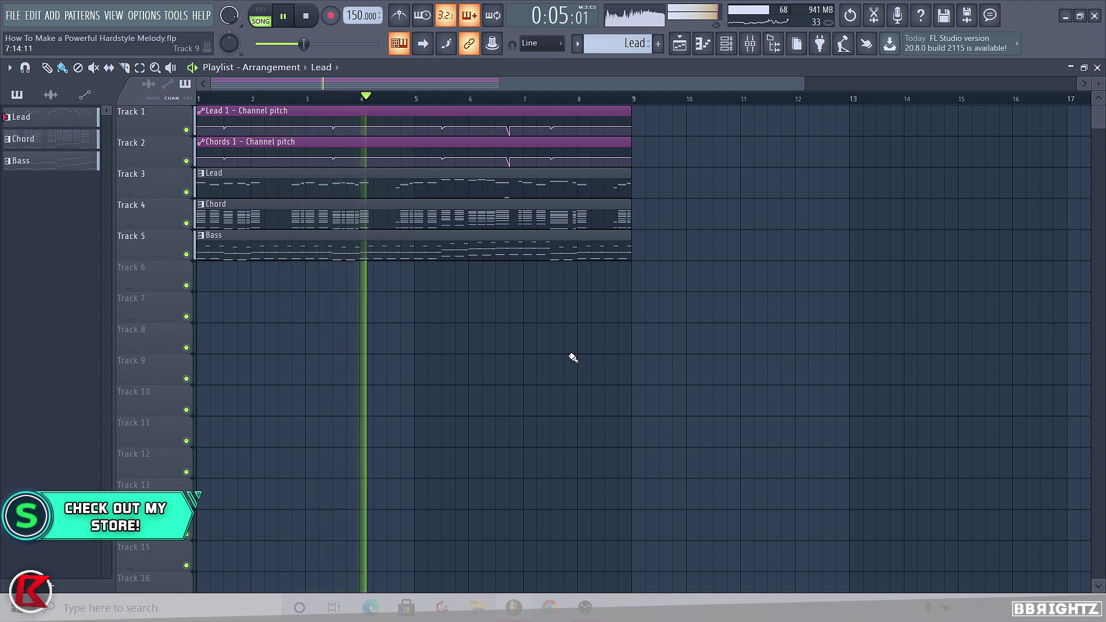
pyautogui.click(200, 15)
pyautogui.moveTo(176, 16)
pyautogui.moveTo(230, 60)
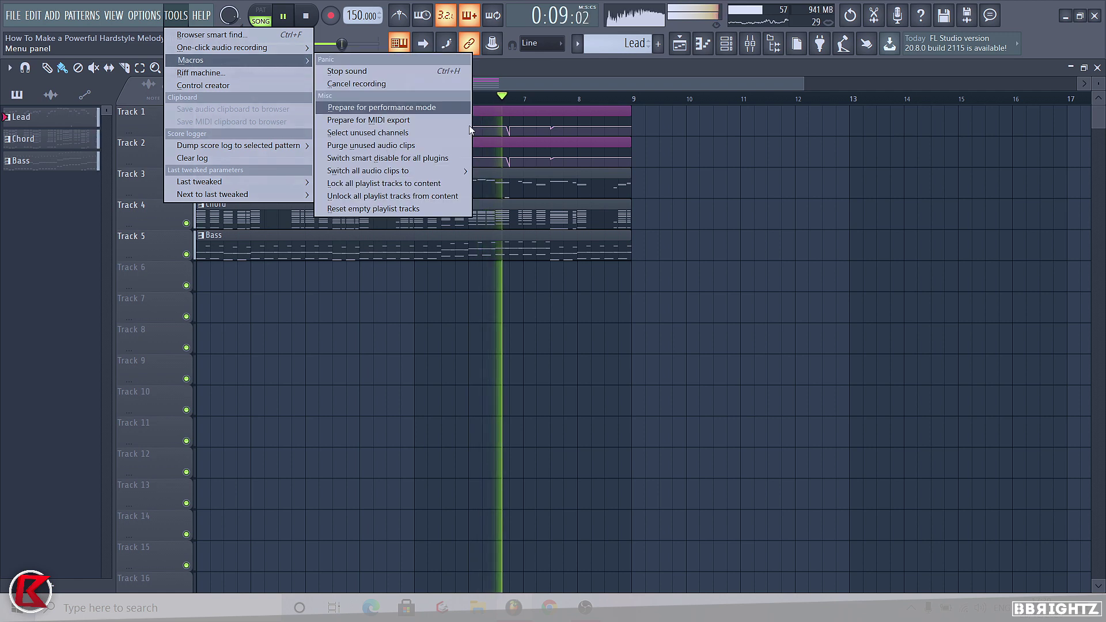
pyautogui.click(416, 159)
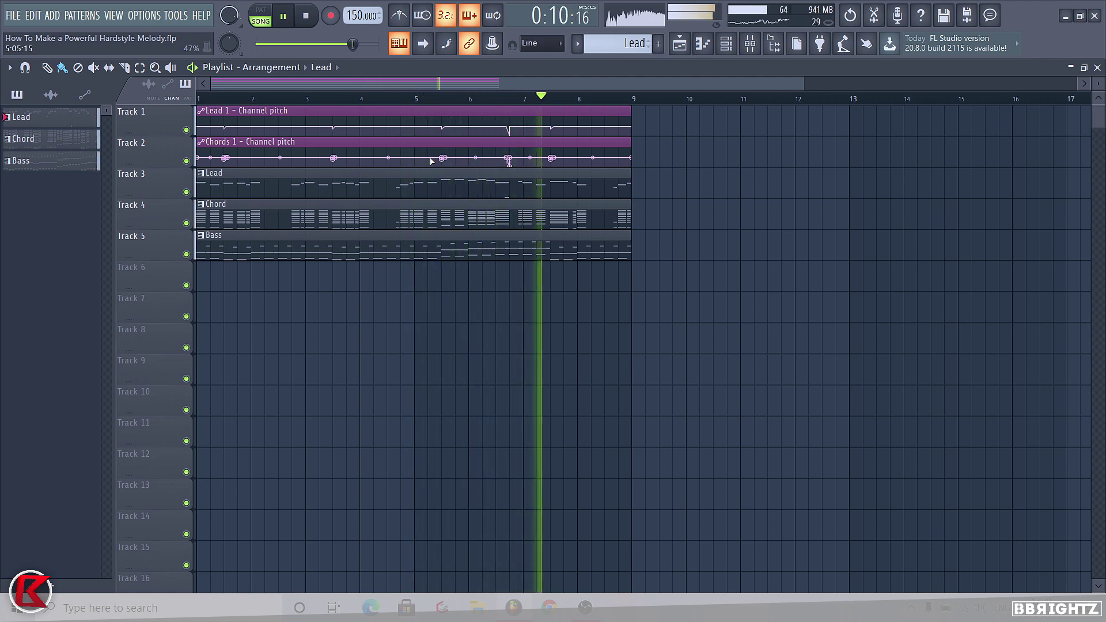
pyautogui.press('space')
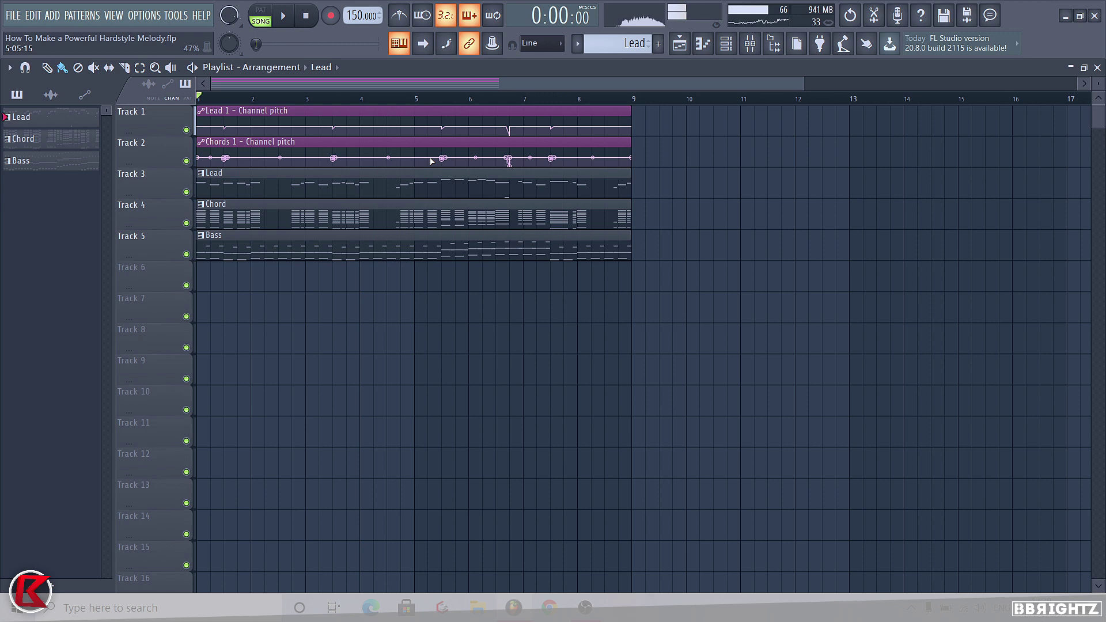